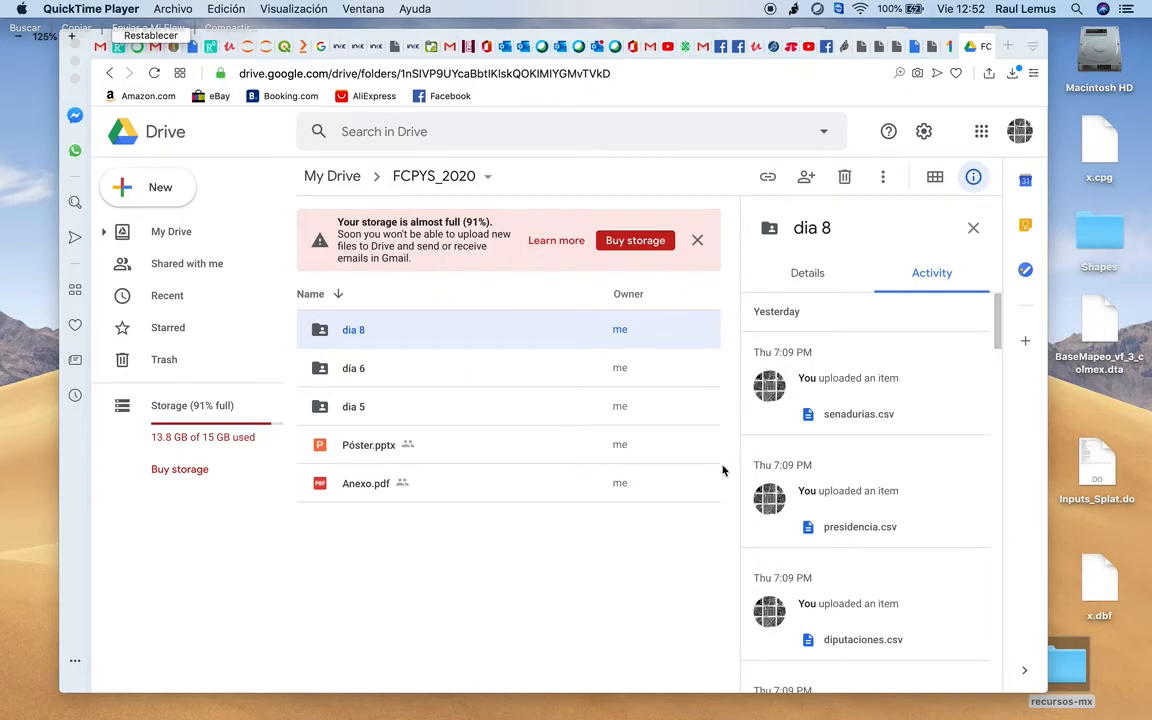
- Open the dia 8 folder in Google Drive and minimise the browser window
double_click(342, 330)
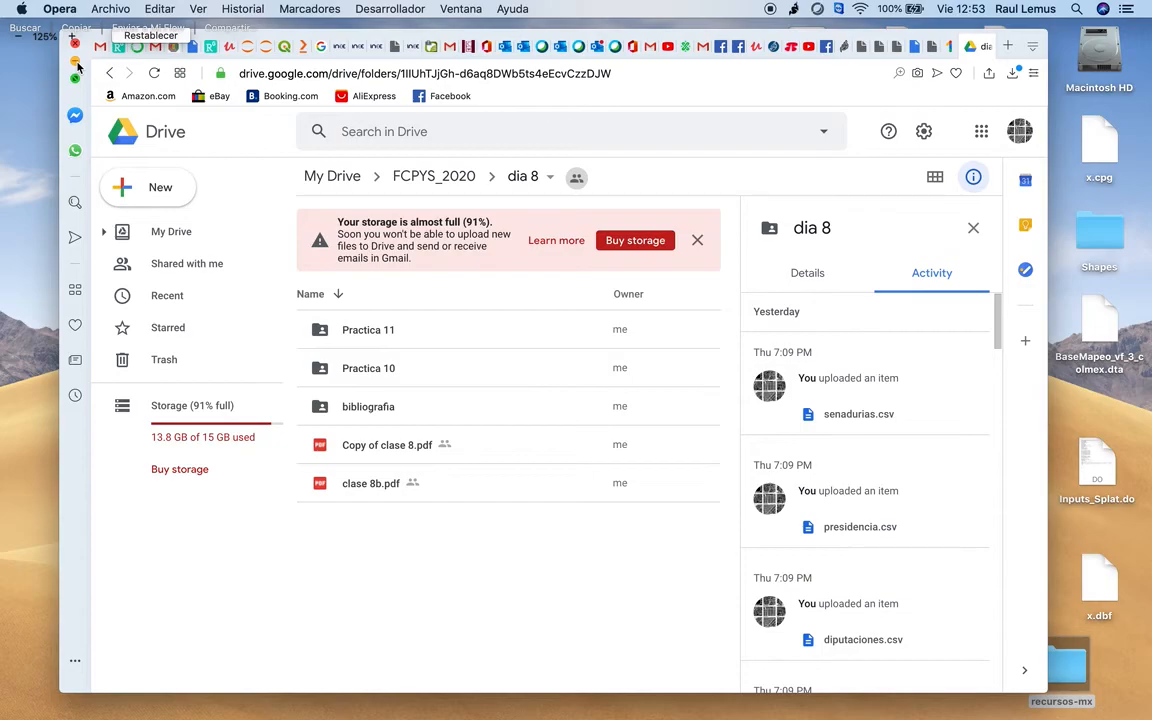
click(76, 63)
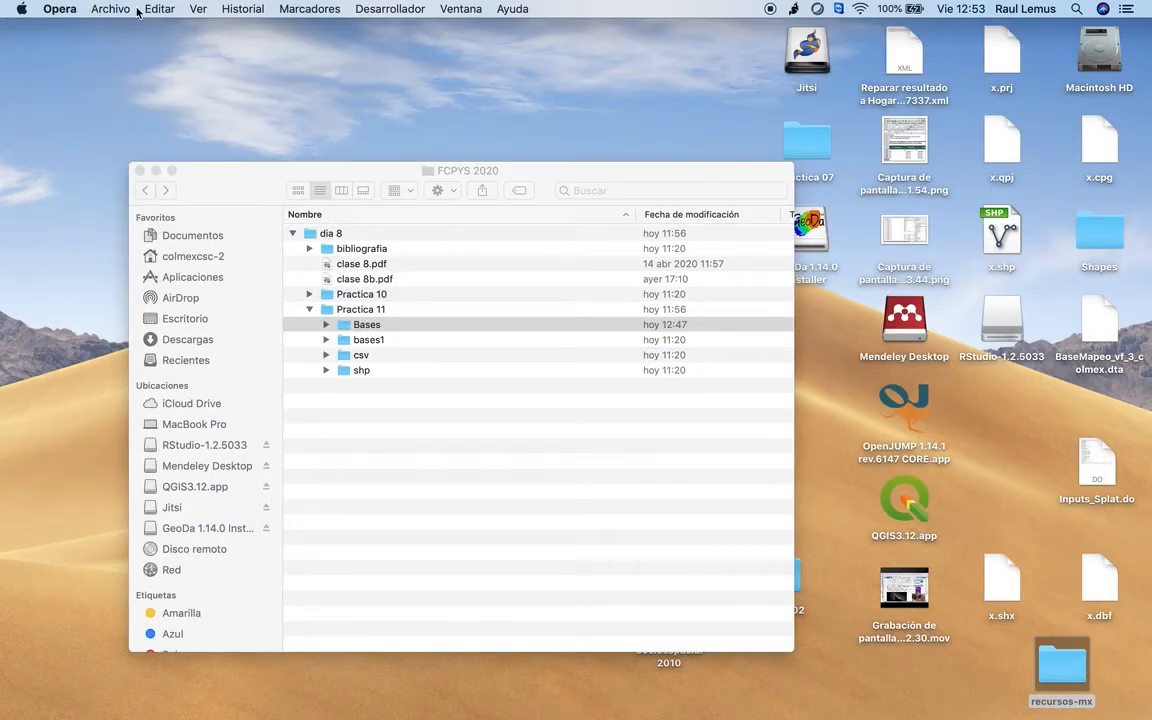
- Show the FCPYS 2020 Finder window full screen and look through the contents of the Bases folder in Practica 11
drag(237, 177, 238, 120)
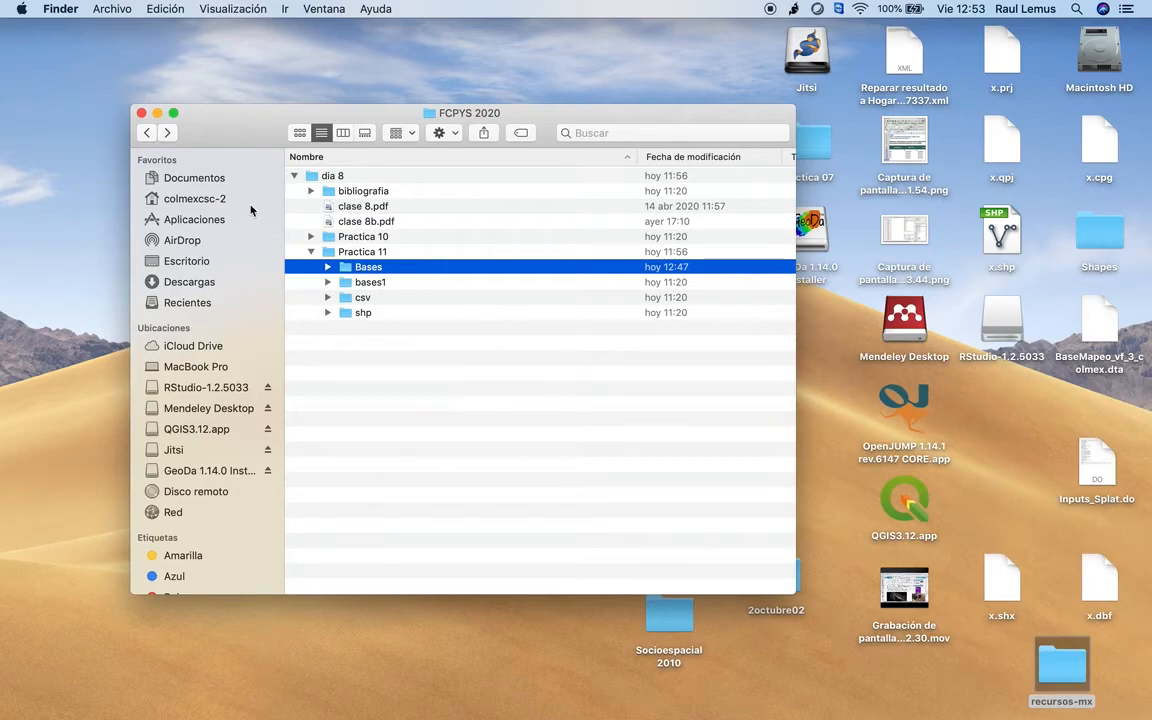
click(173, 114)
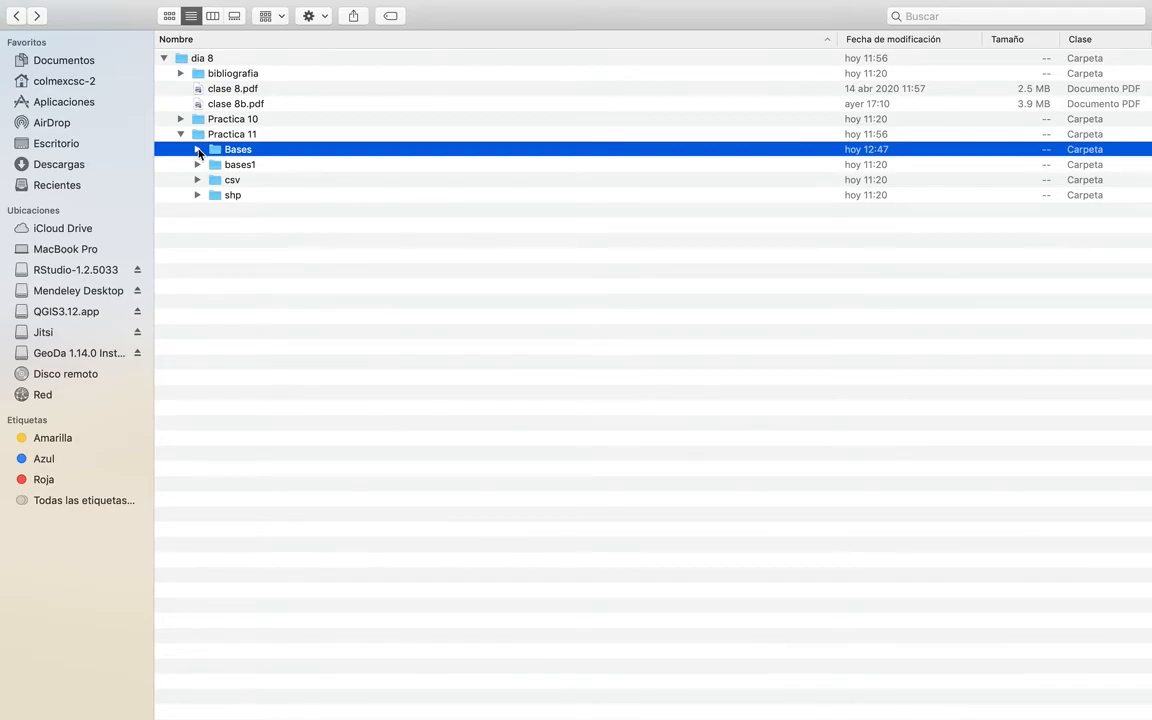
click(198, 149)
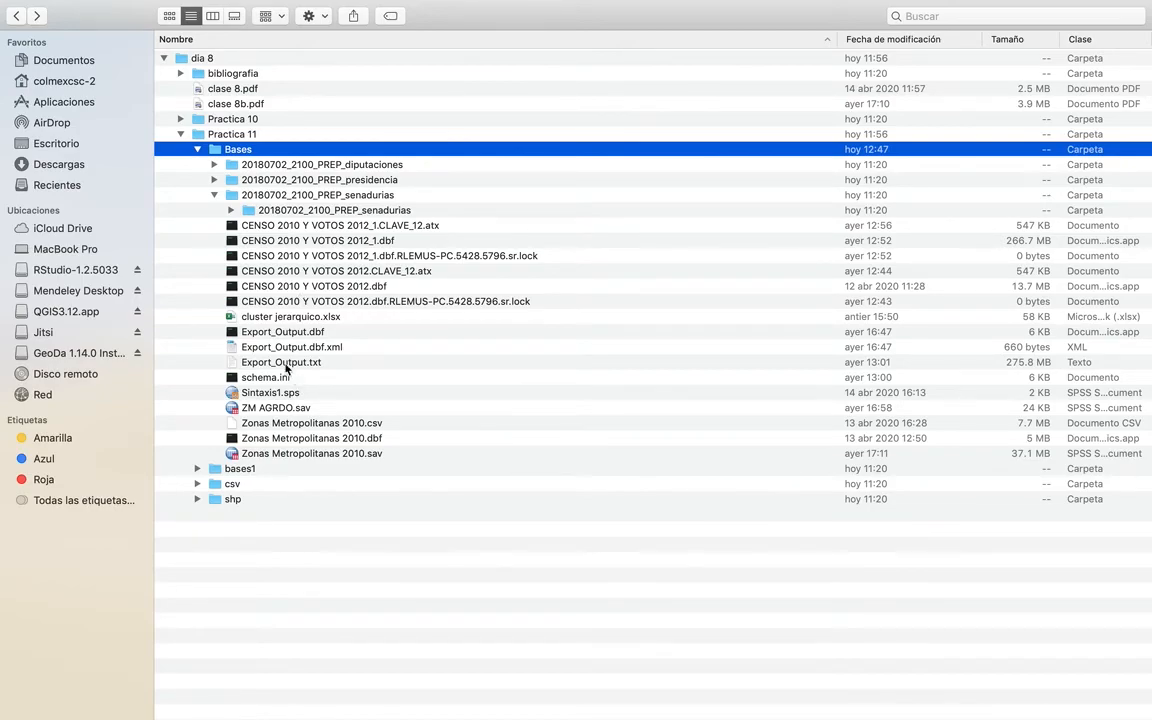
click(199, 149)
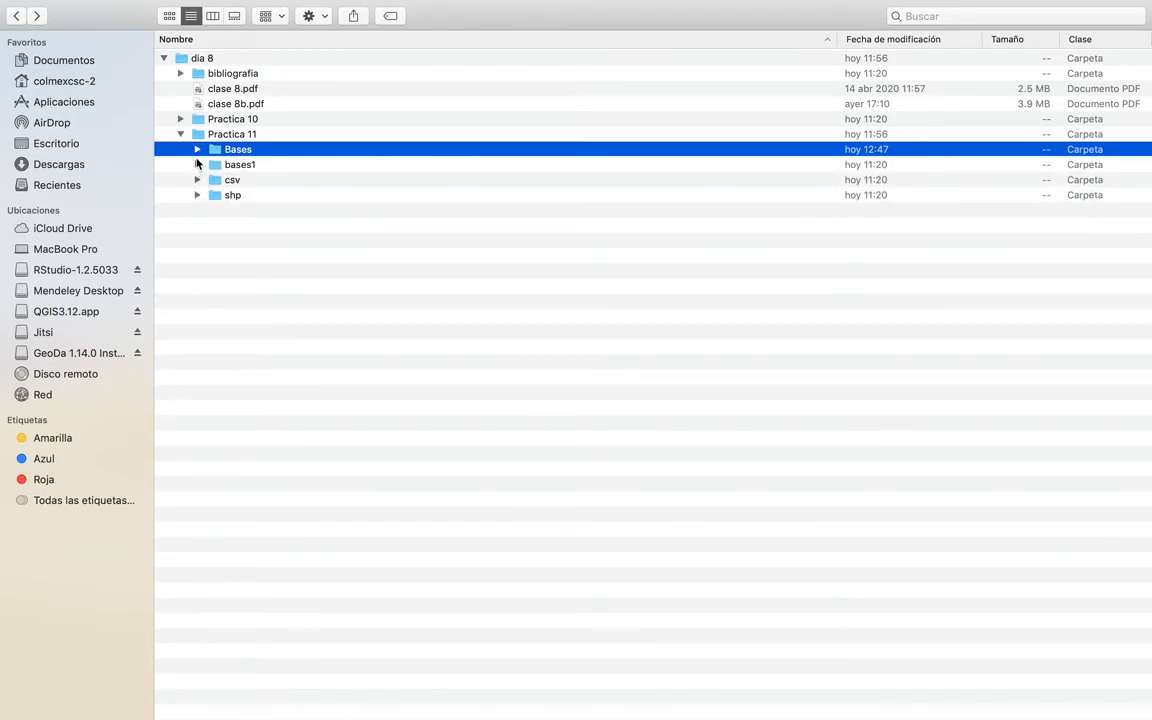
- Expand the bases1, csv and shp folders inside Practica 11 to review their files
click(198, 165)
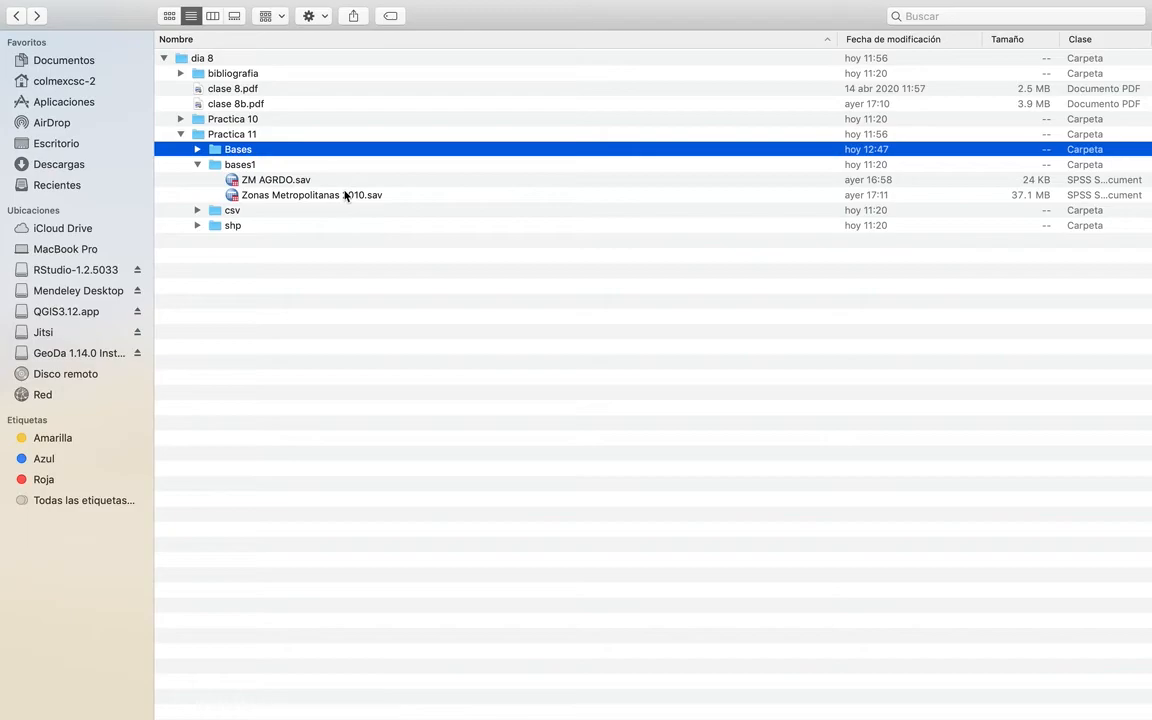
click(196, 212)
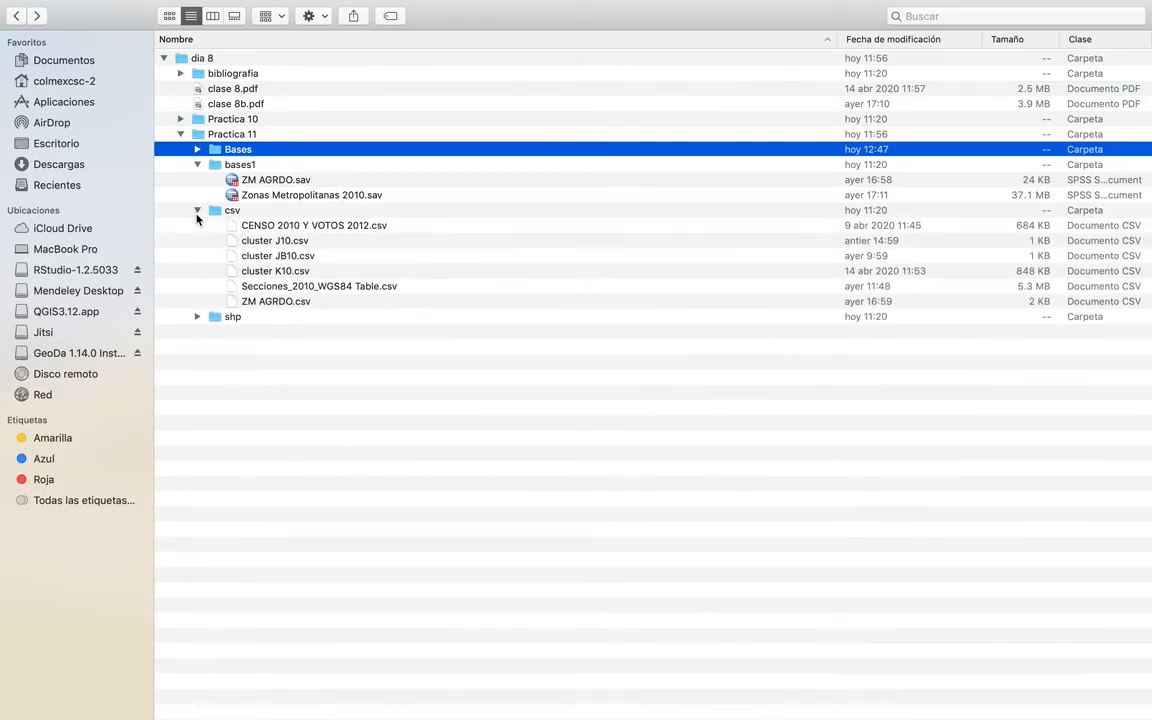
click(196, 212)
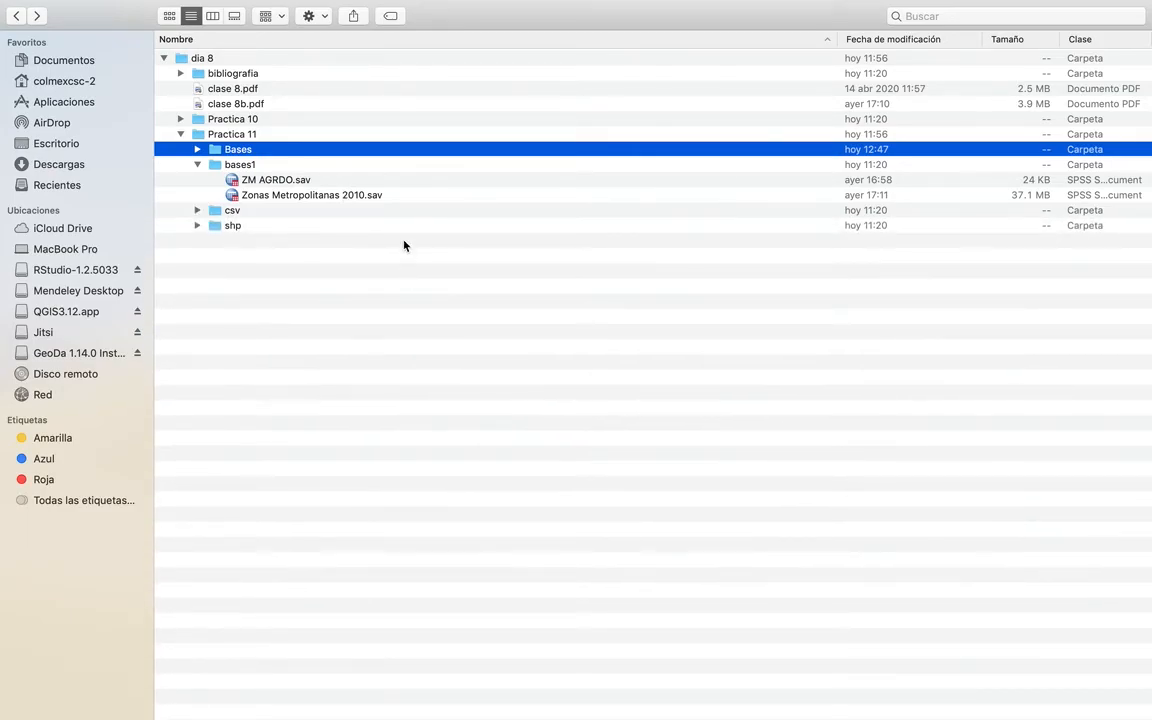
click(198, 212)
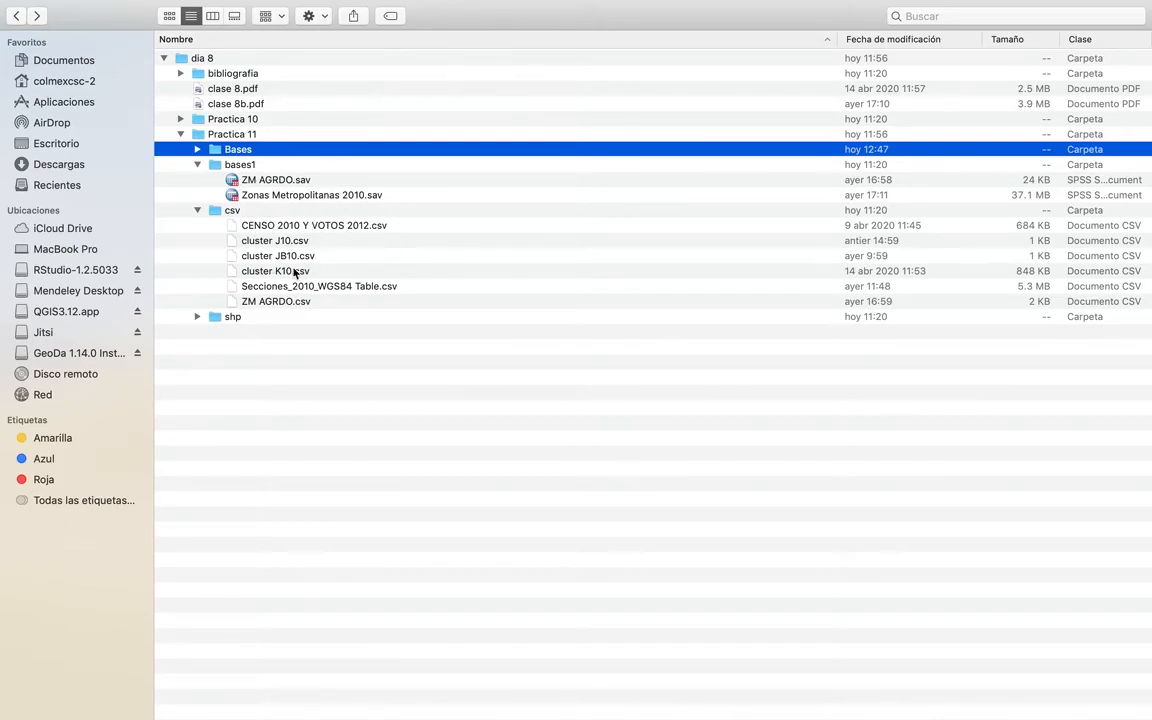
click(197, 317)
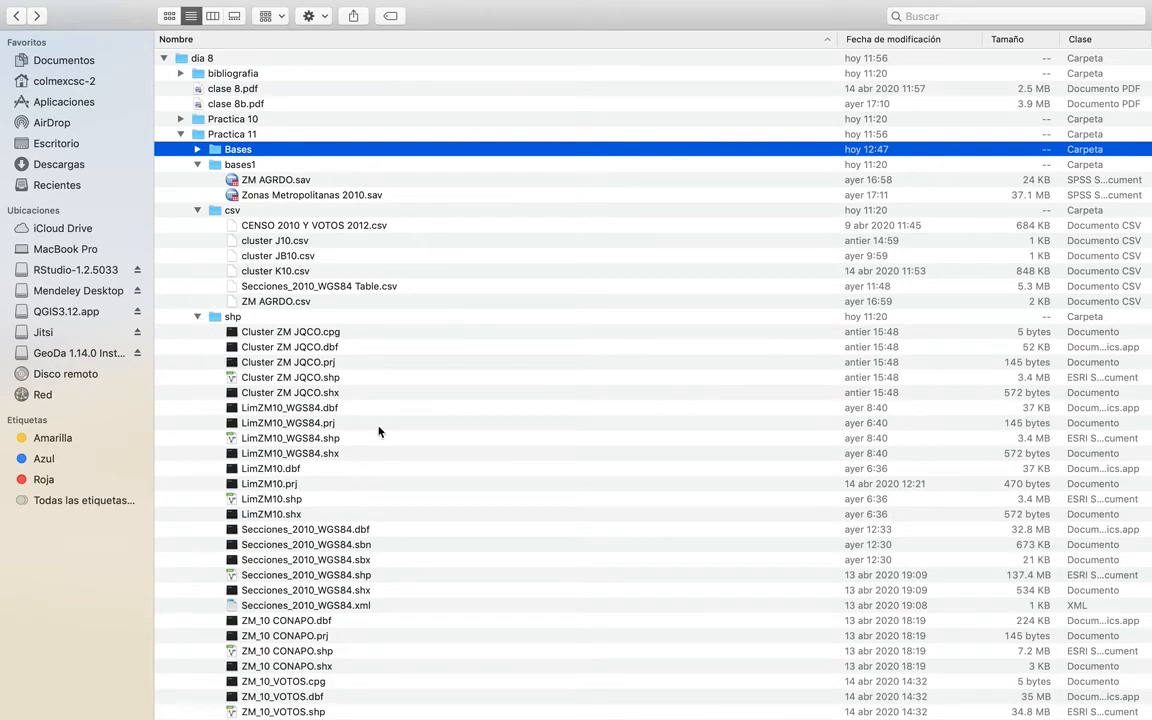
- Open the shp folder on its own to view the shapefile components, and return to the FCPYS 2020 folder
double_click(222, 318)
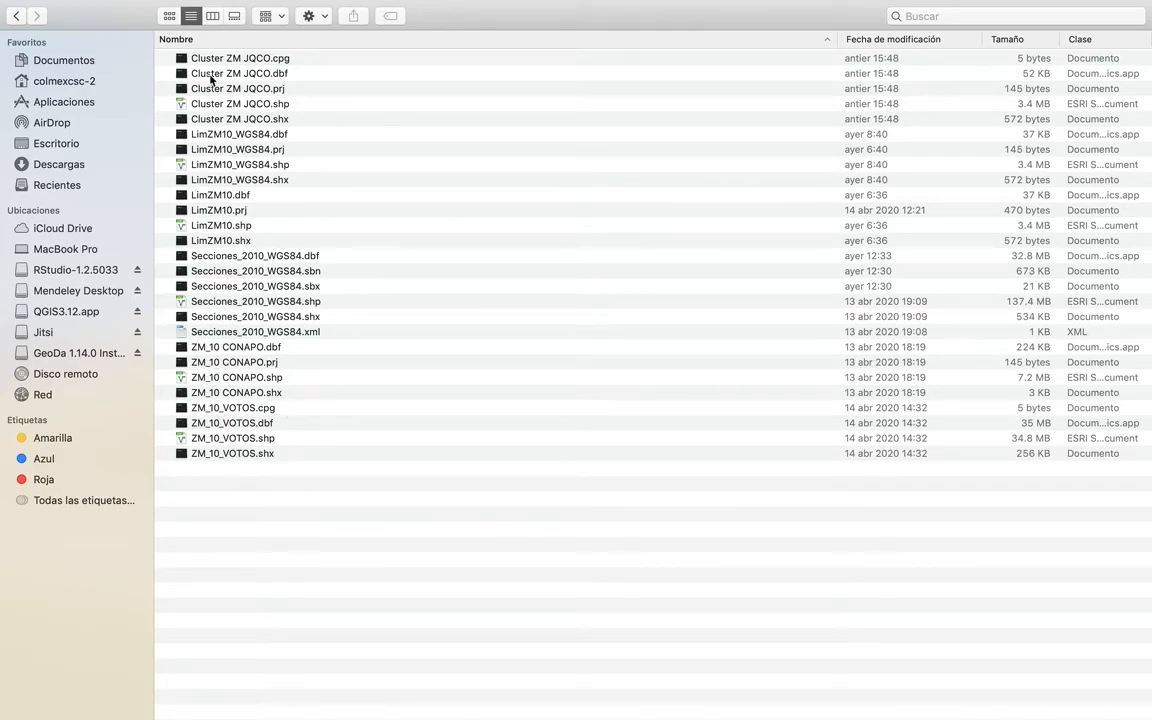
click(19, 17)
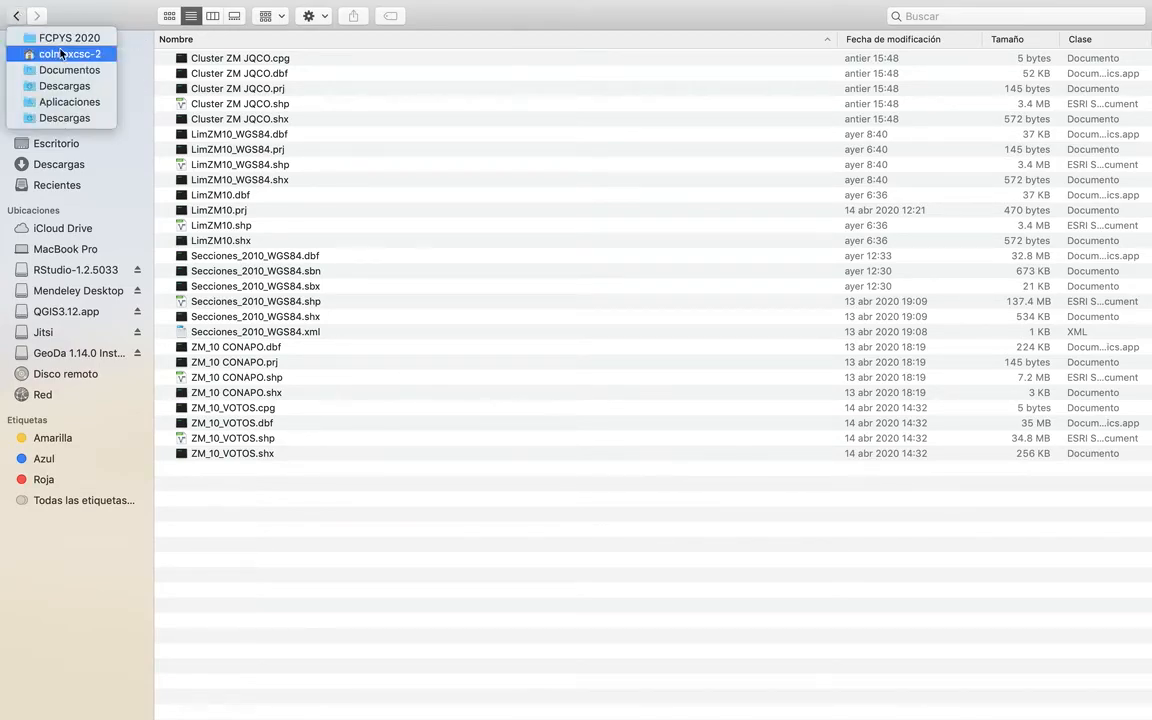
click(15, 14)
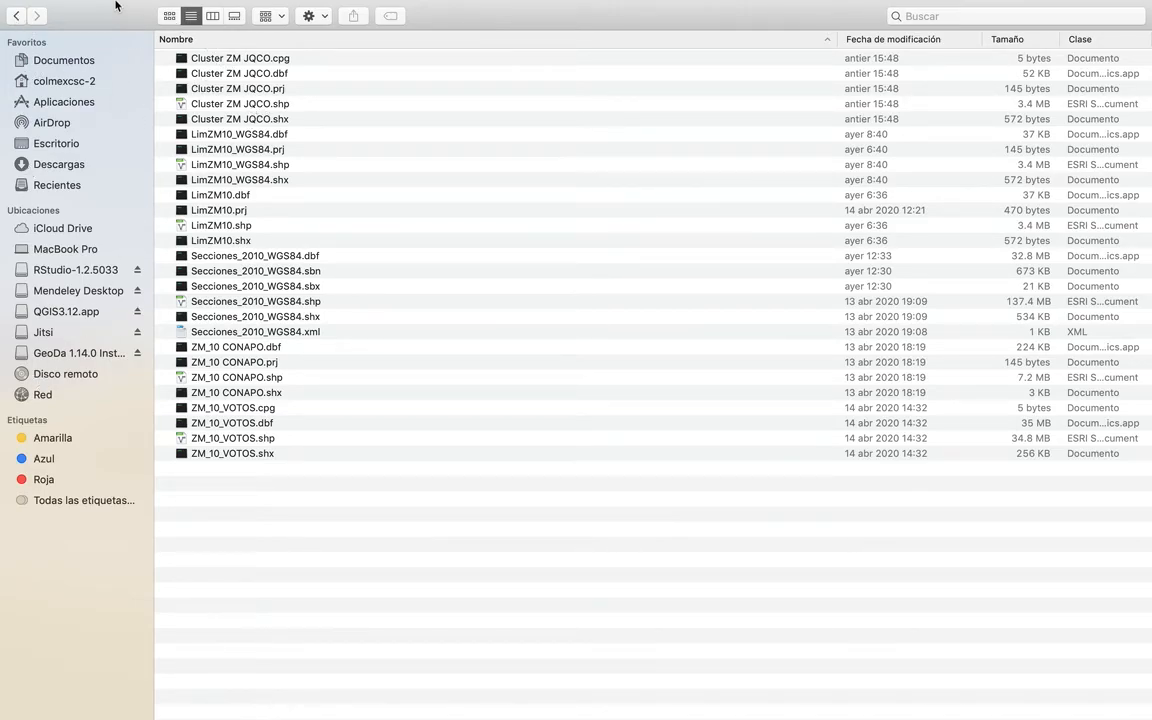
mouse_move(3, 3)
click(15, 45)
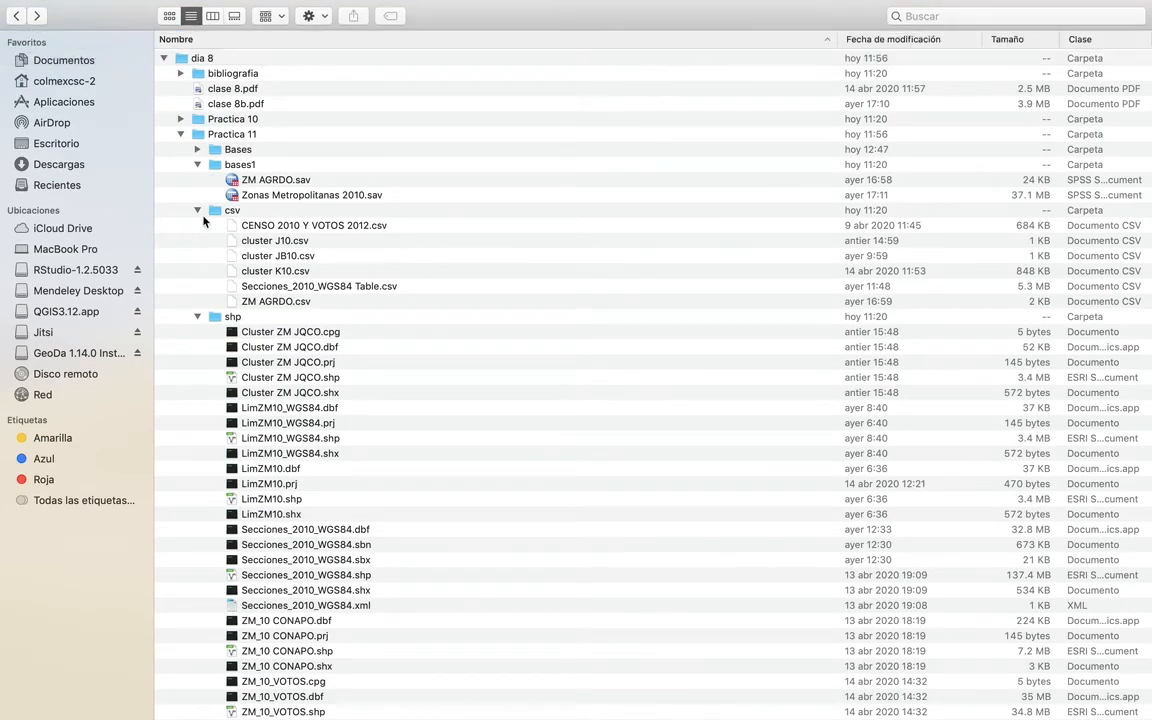
key(super+Tab)
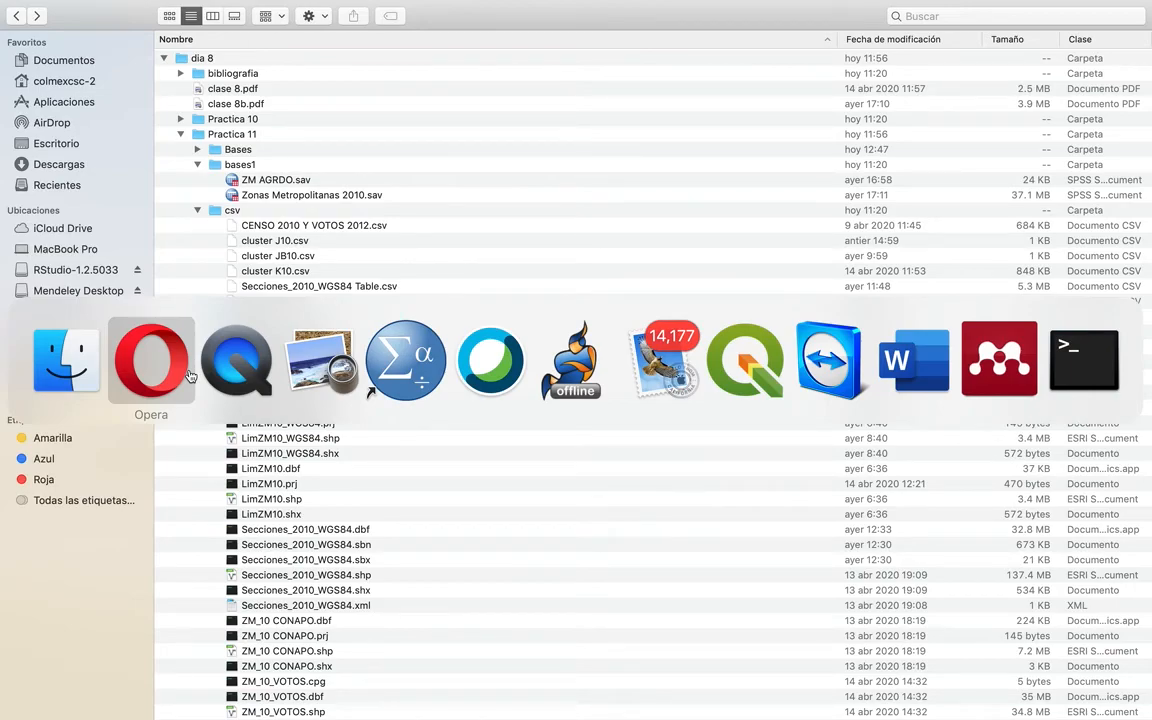
key(super+Tab)
key(super+Tab)
key(super+Tab)
key(super+Tab)
key(super+Tab)
key(super+Tab)
key(super+Tab)
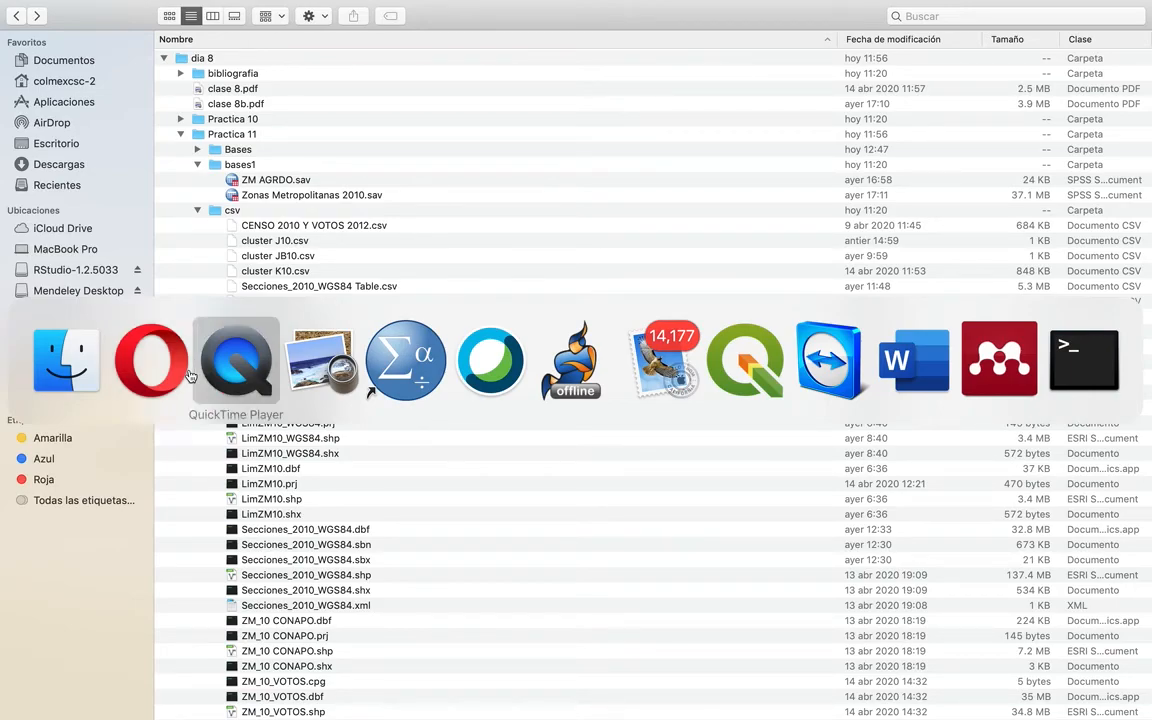
key(super+Tab)
key(super+Tab)
key(super+Tab)
key(super+Tab)
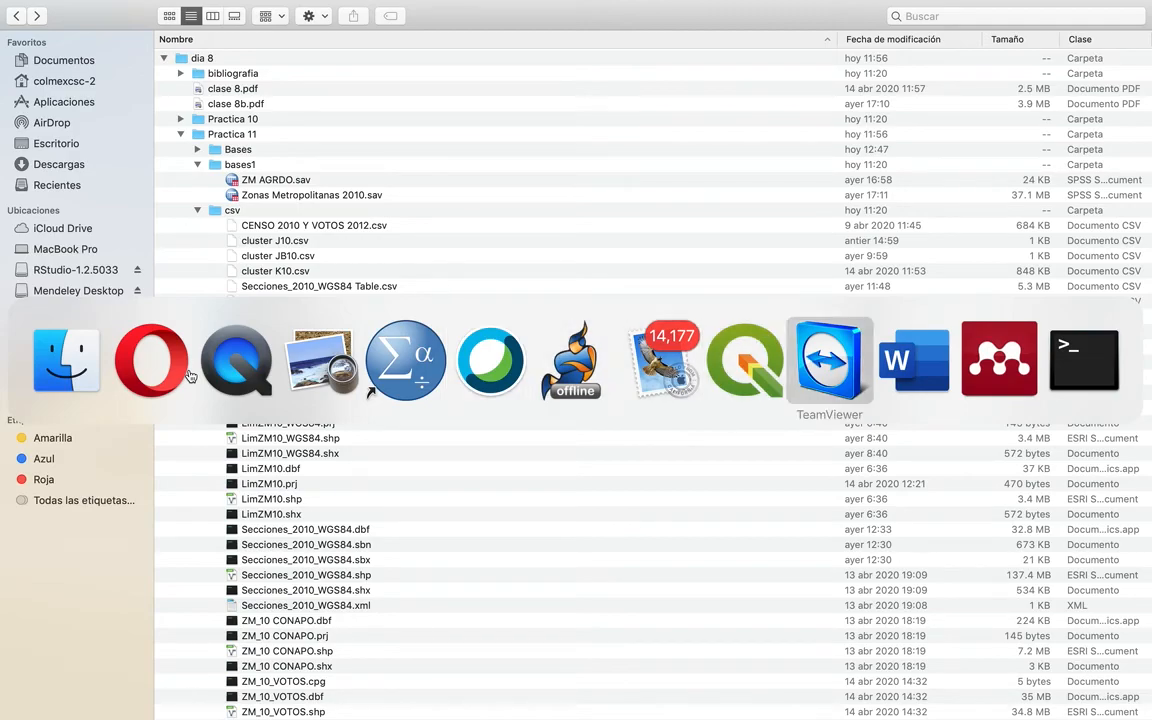
key(super+Tab)
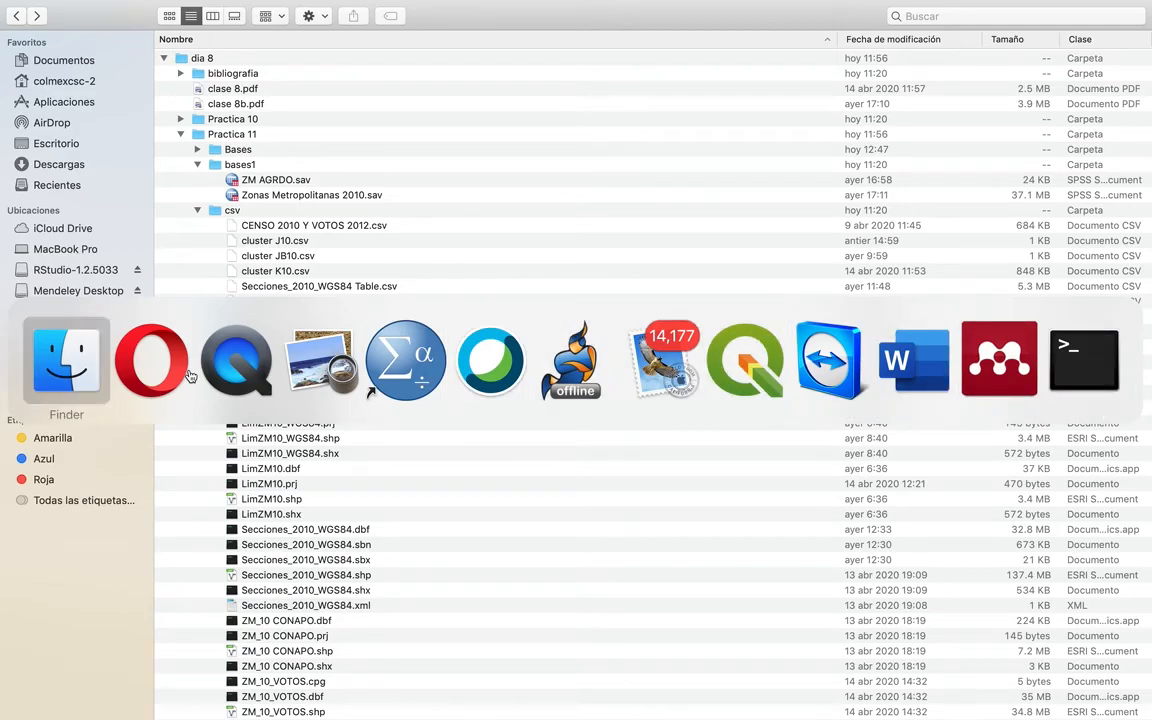
- Switch to clase 8b.pdf in Preview and read on to the Práctica 10 page
mouse_move(681, 706)
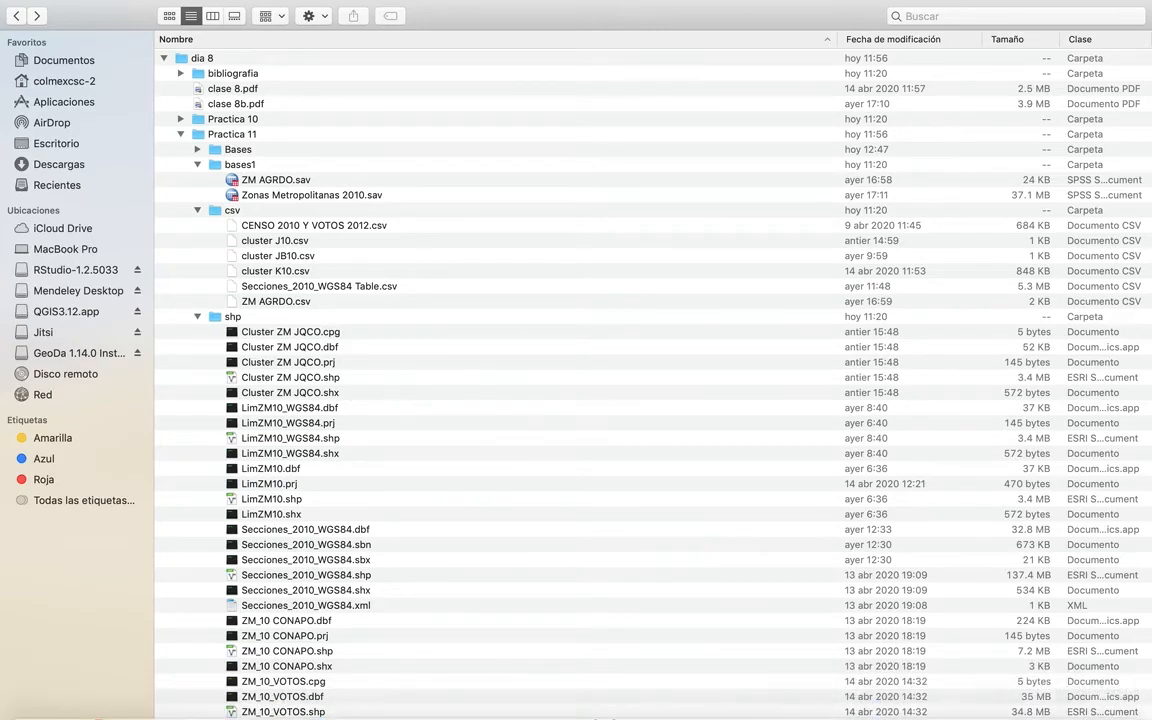
mouse_move(1065, 712)
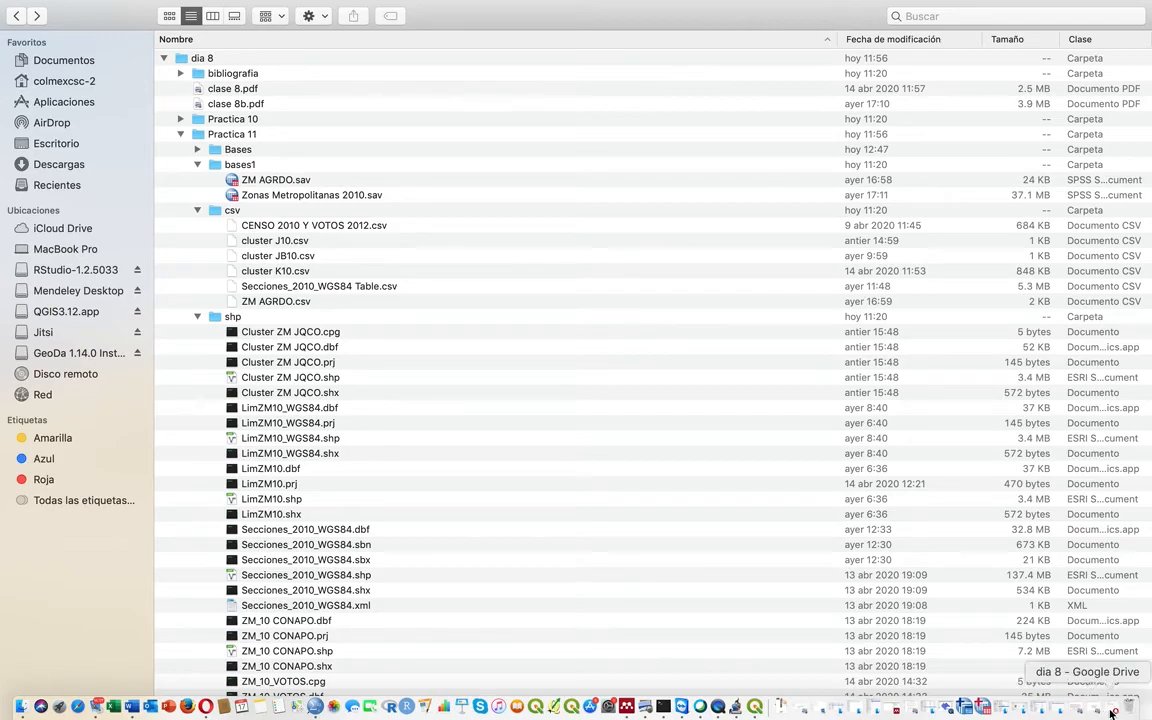
click(1097, 714)
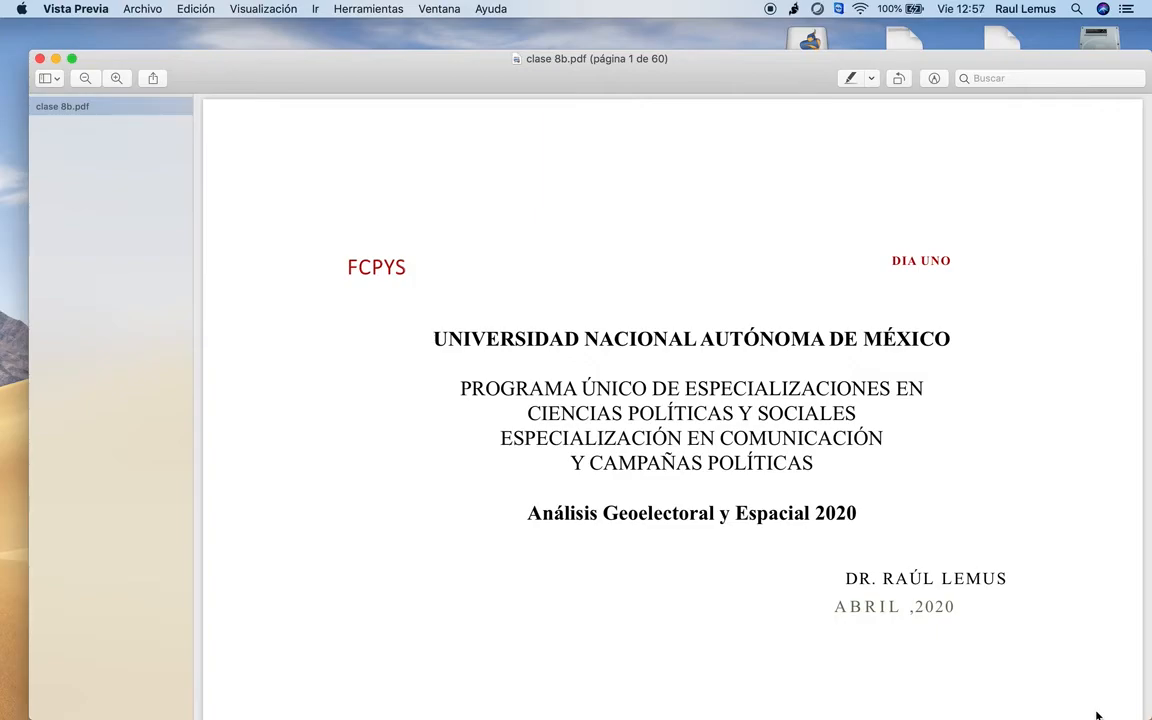
scroll(1097, 714, down, 8)
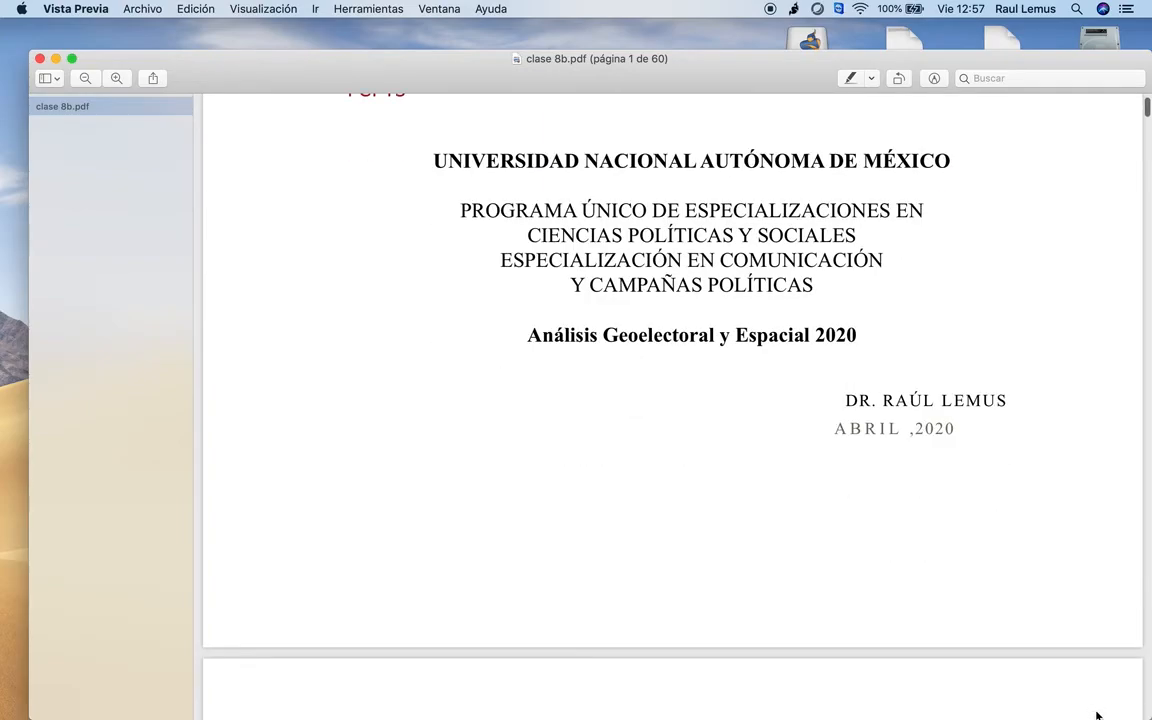
scroll(1097, 714, down, 10)
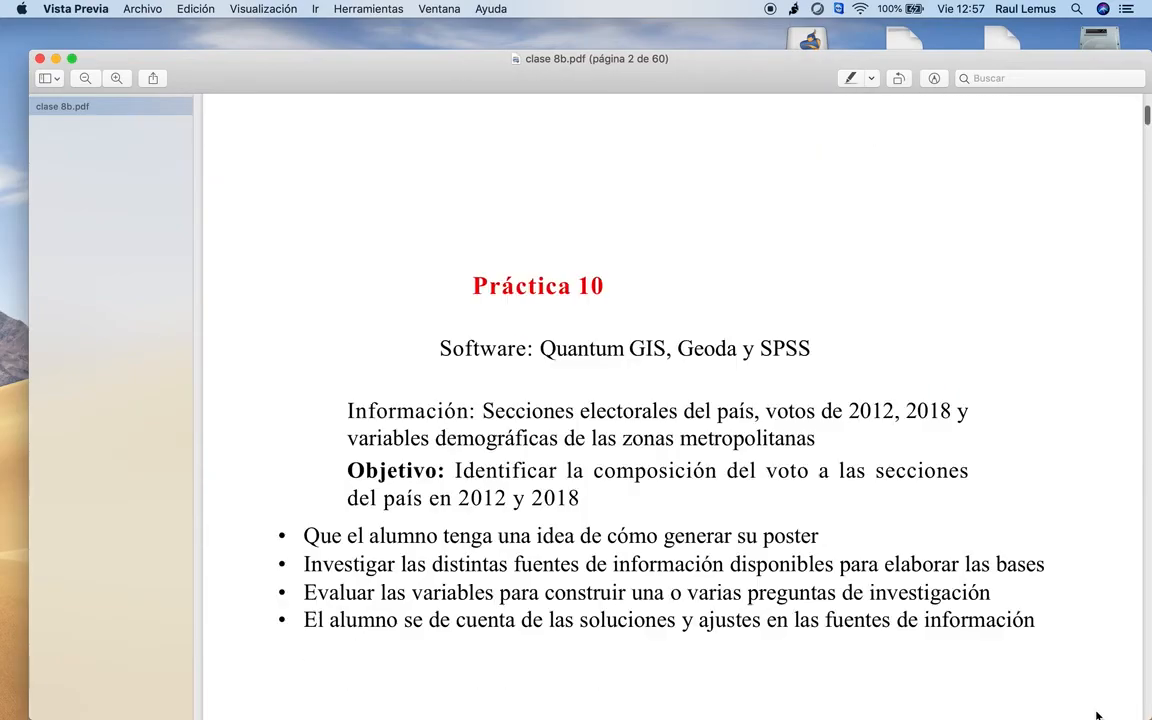
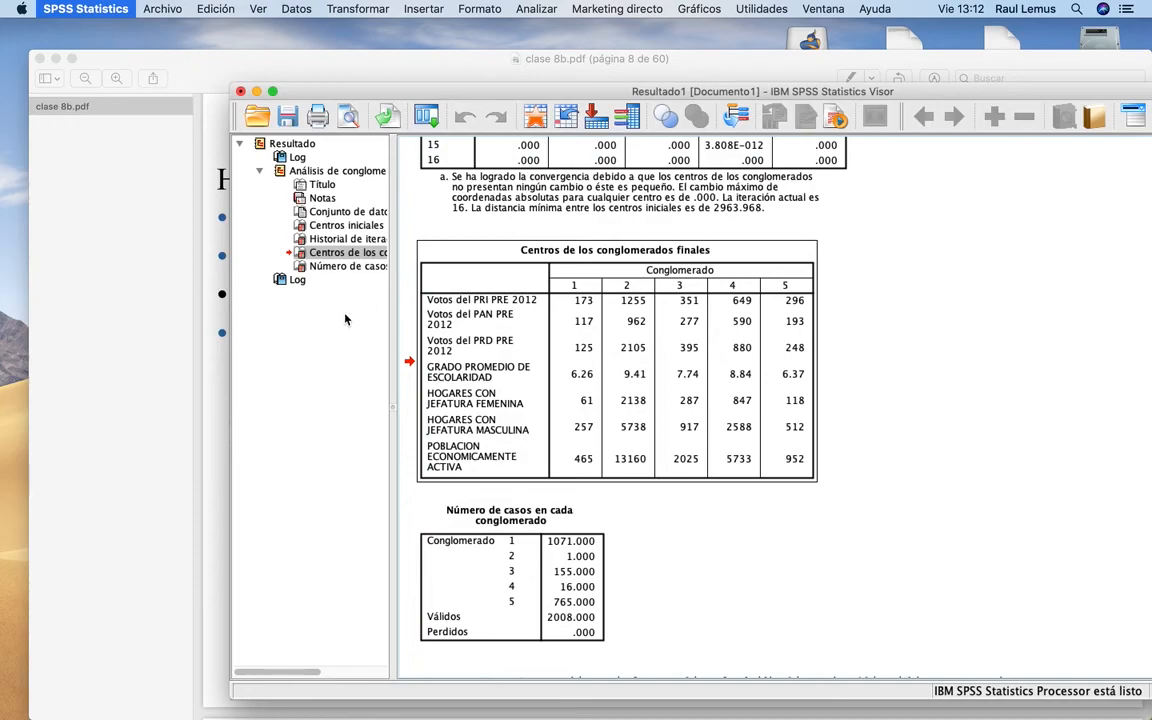
- Move the SPSS Statistics output window lower and bring up the dialog for opening a data file
drag(325, 94, 164, 252)
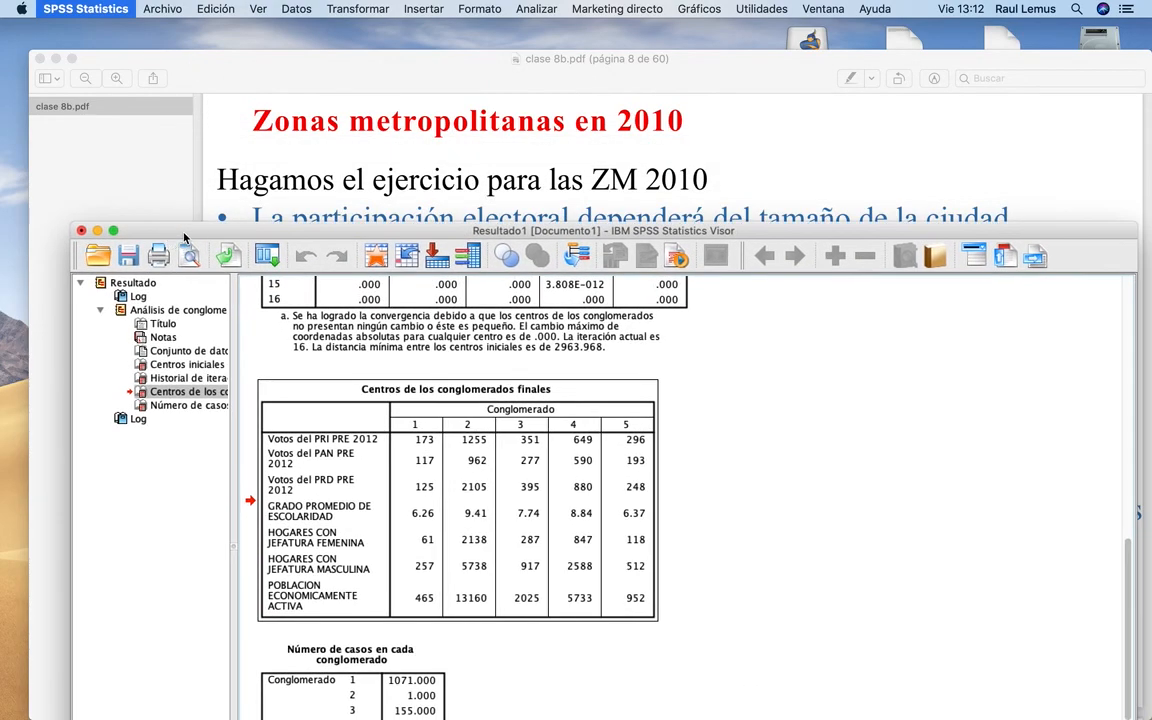
click(153, 9)
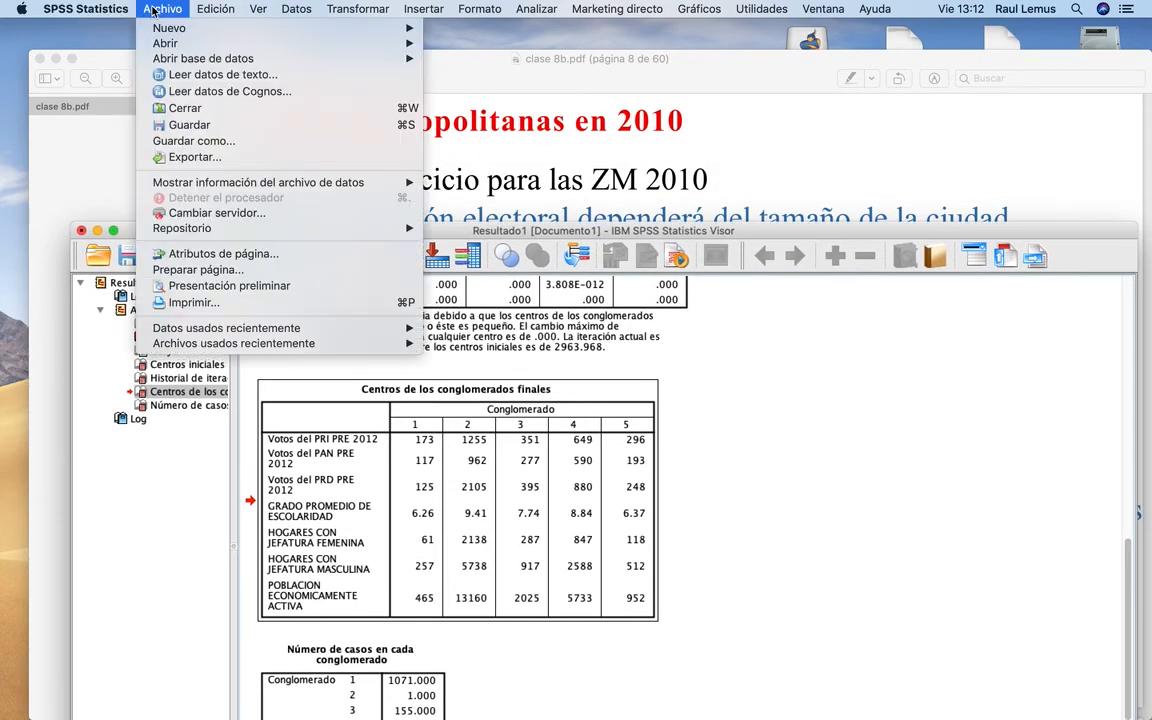
mouse_move(168, 43)
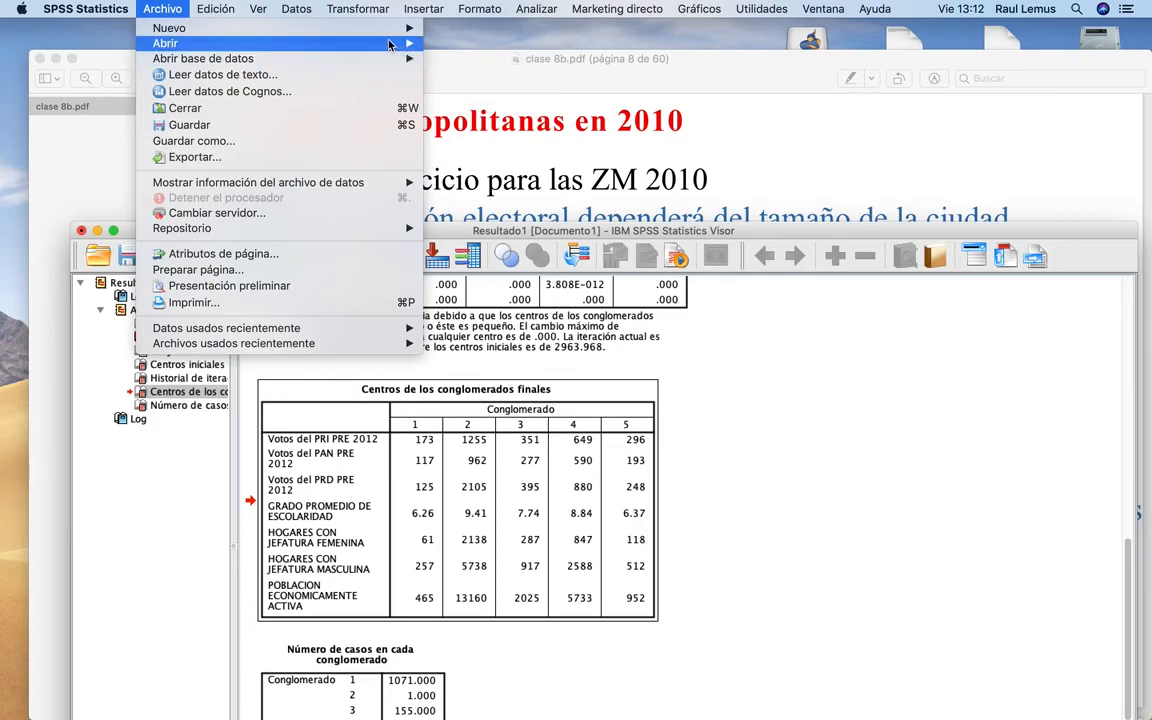
click(462, 44)
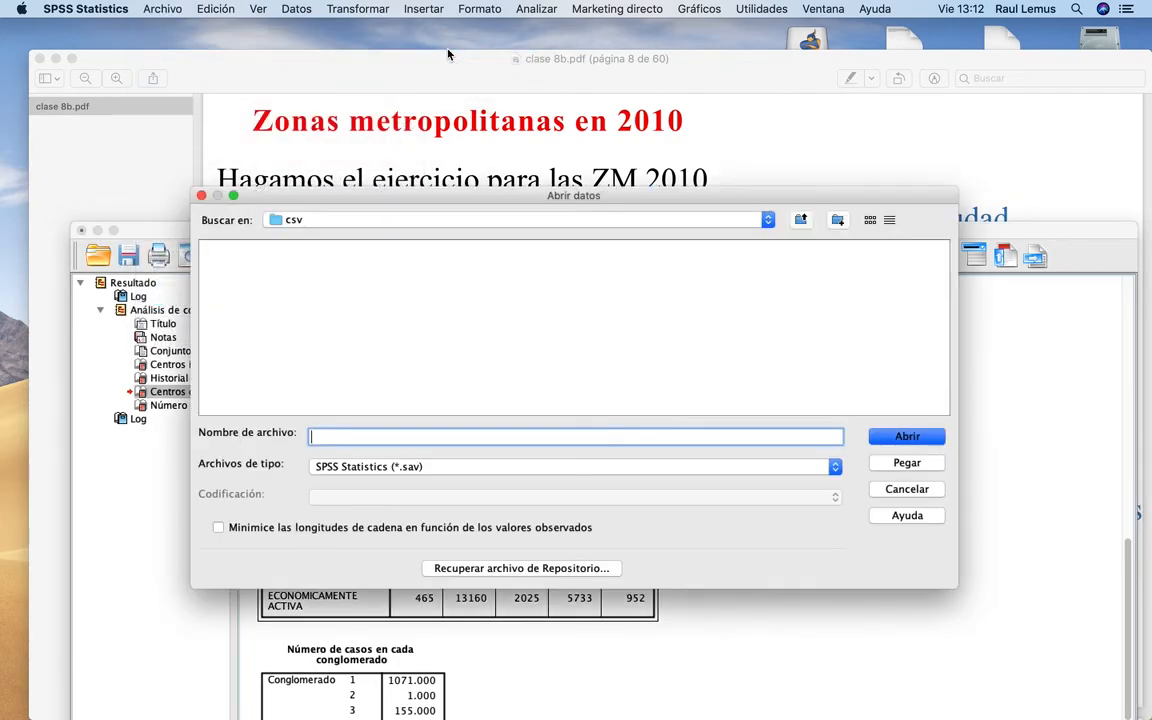
click(446, 68)
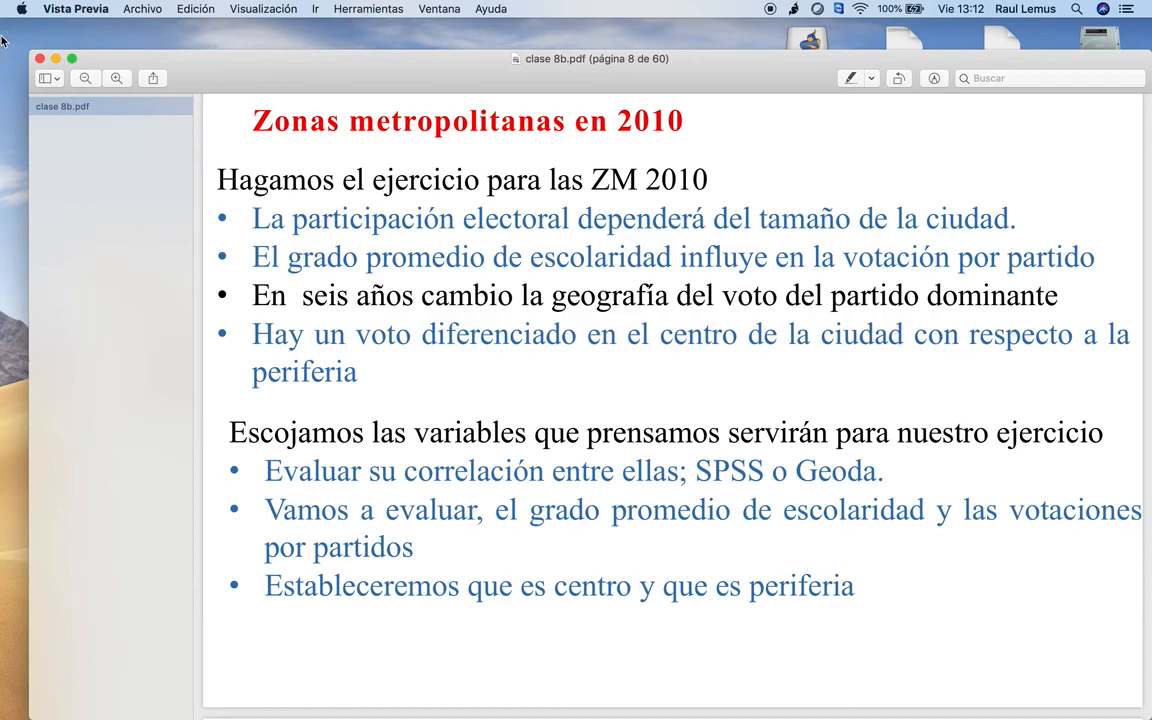
key(super+Tab)
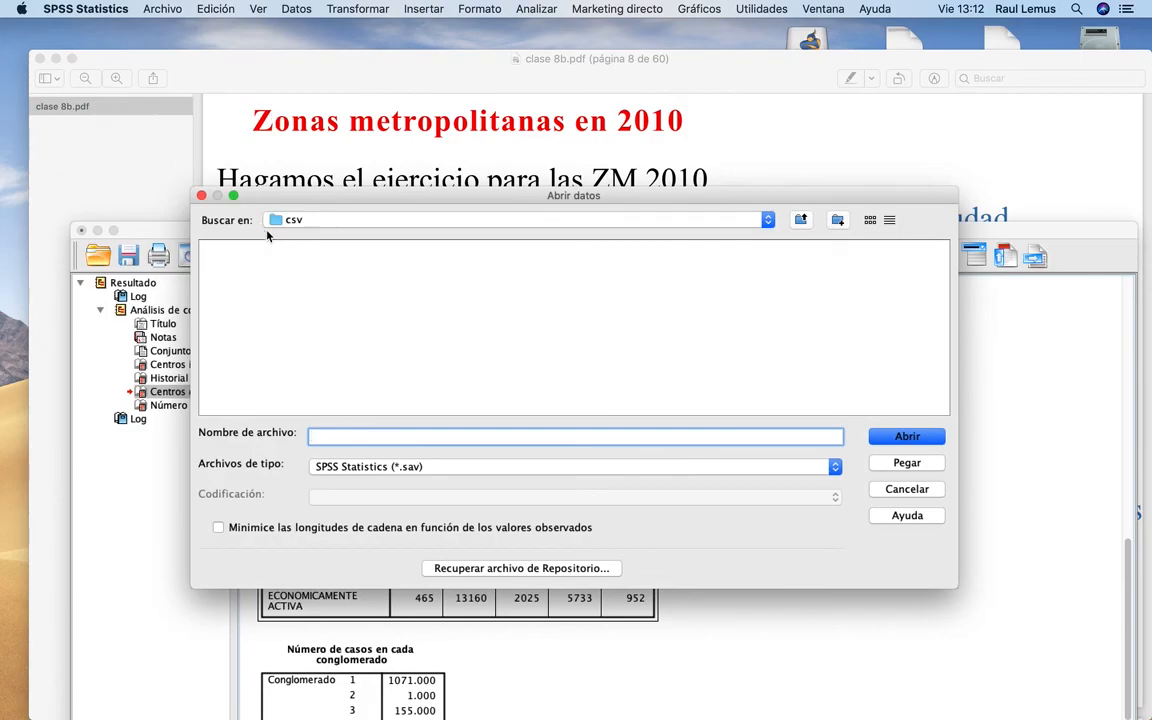
- Move the data file dialog from the csv folder up to dia 8, look inside Practica 10, and go up to the Users folder
click(320, 220)
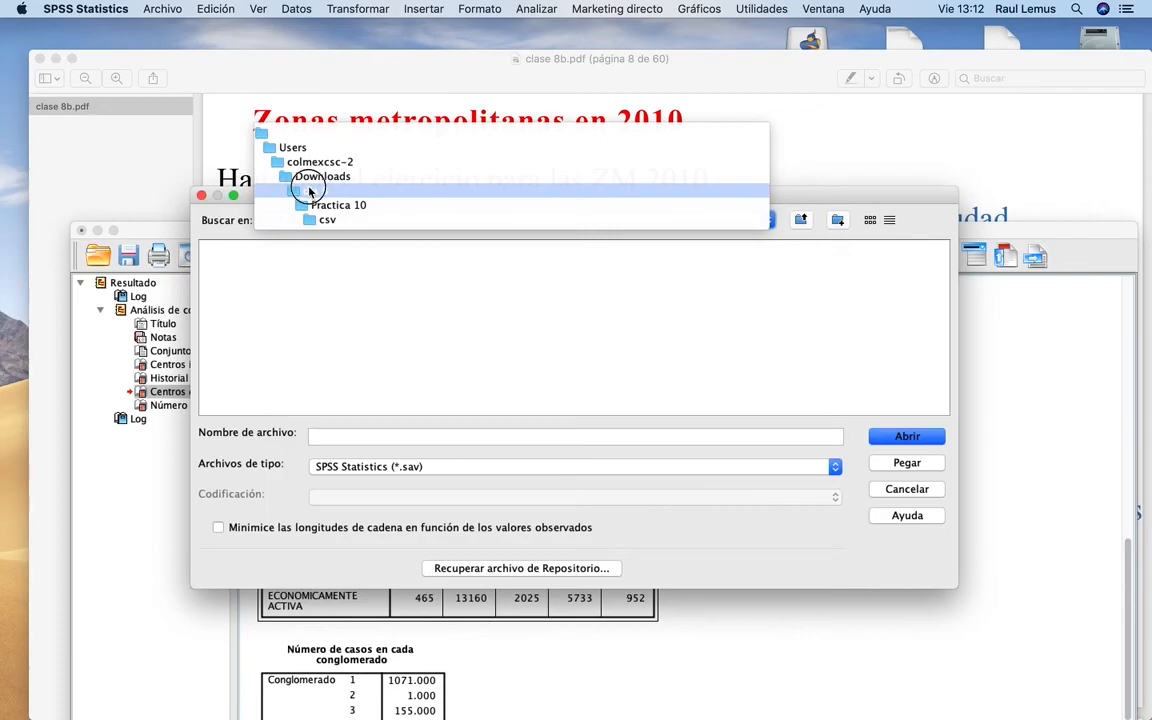
click(310, 190)
double_click(256, 262)
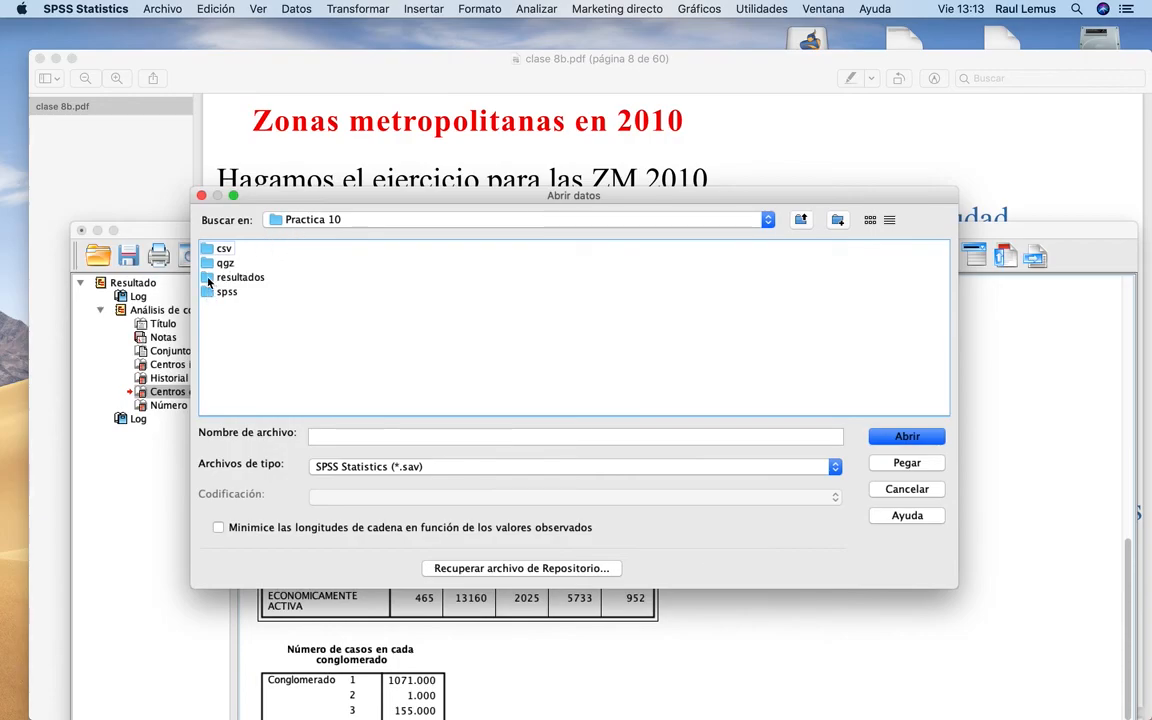
click(304, 224)
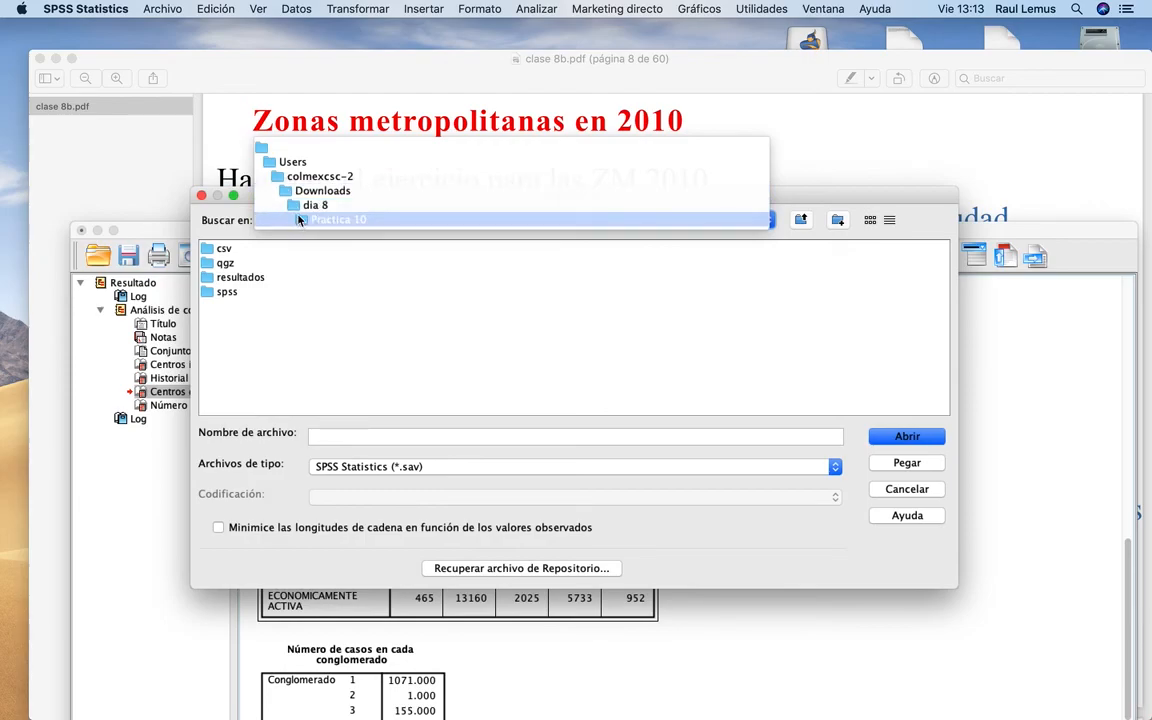
click(283, 165)
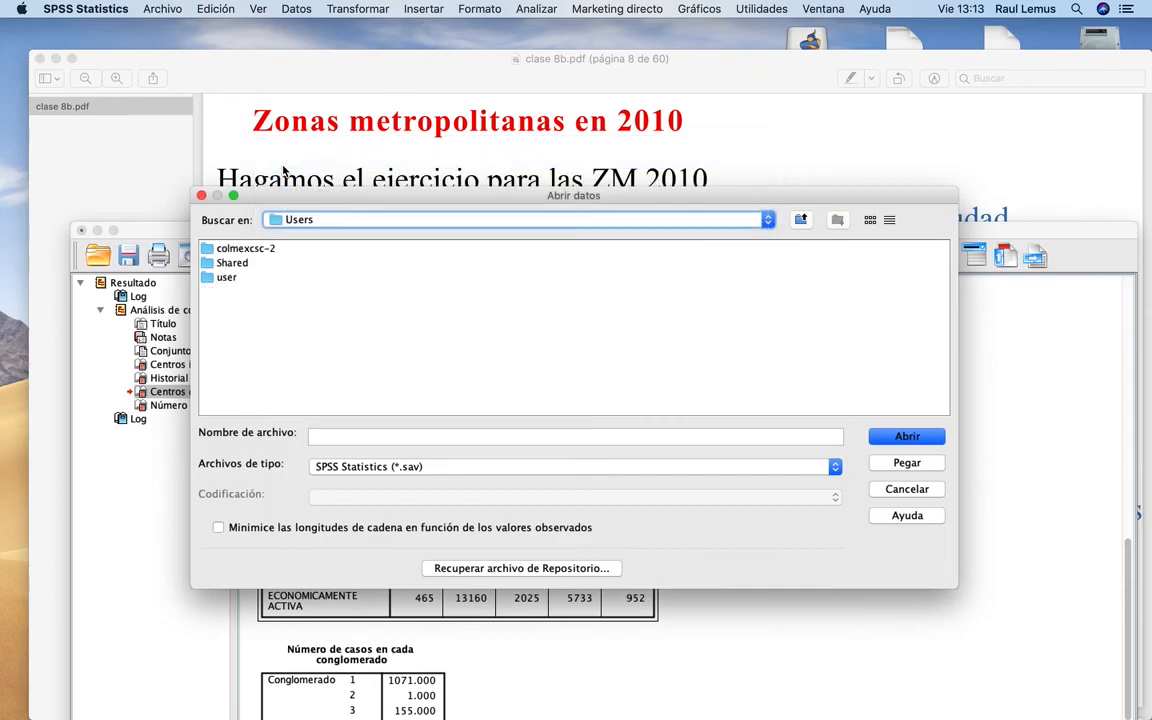
- Look for the data file in the Documents folder of the user account, and return to the Users folder
click(329, 222)
click(329, 222)
double_click(226, 277)
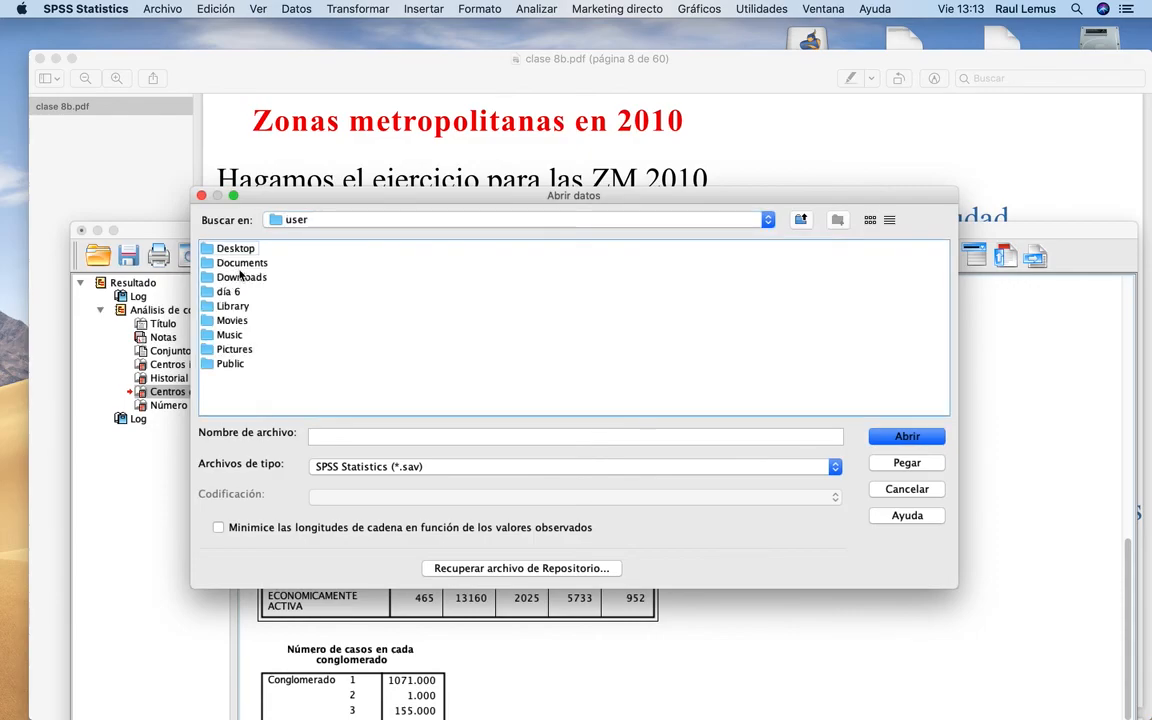
double_click(241, 264)
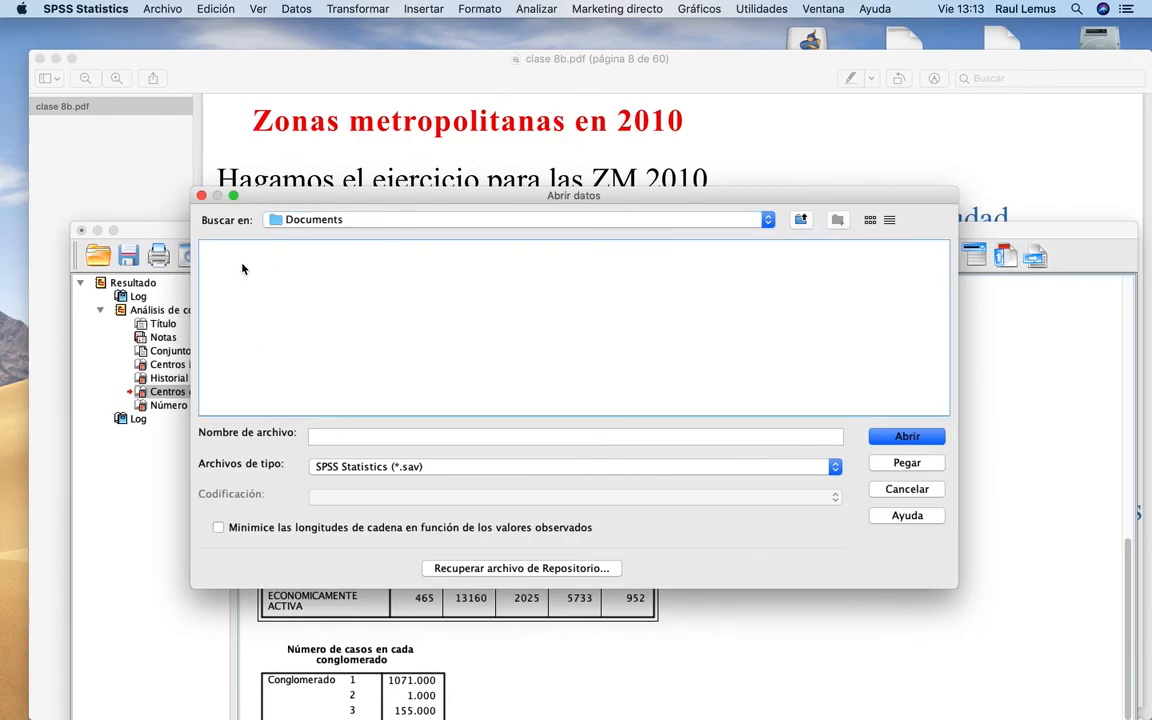
click(323, 221)
click(270, 190)
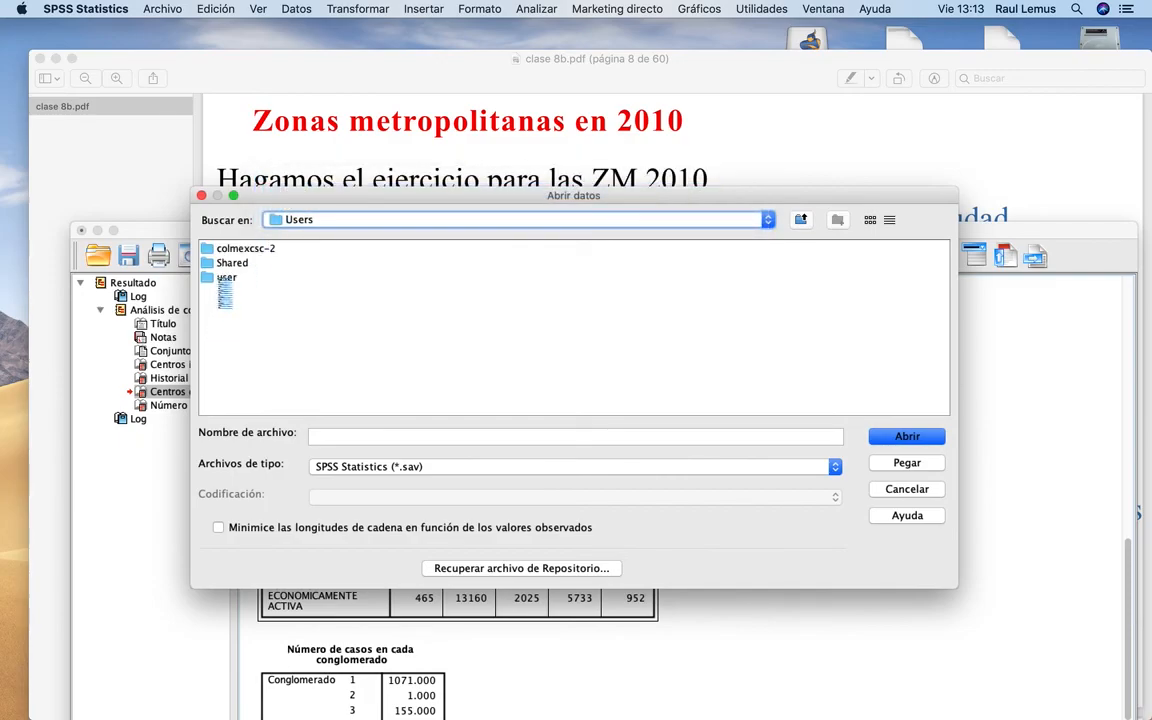
- Switch to Finder to check where the dia 8 materials are stored, and return to SPSS Statistics
key(super+Tab)
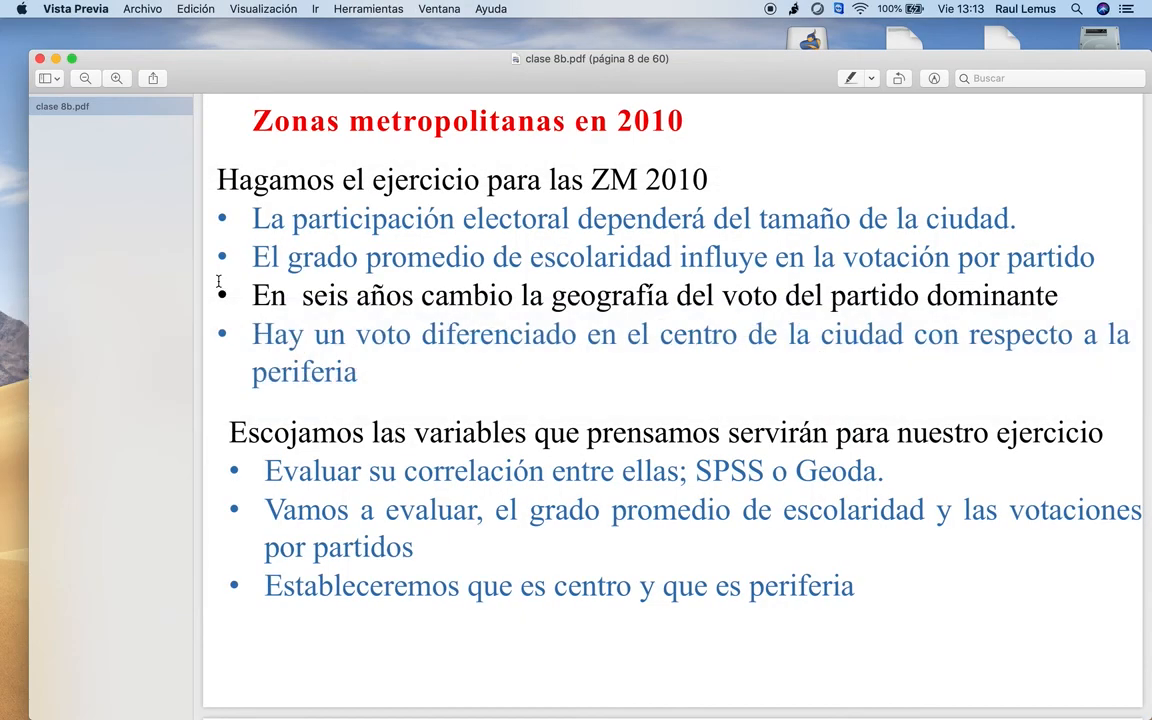
key(super+Tab)
key(super+Tab)
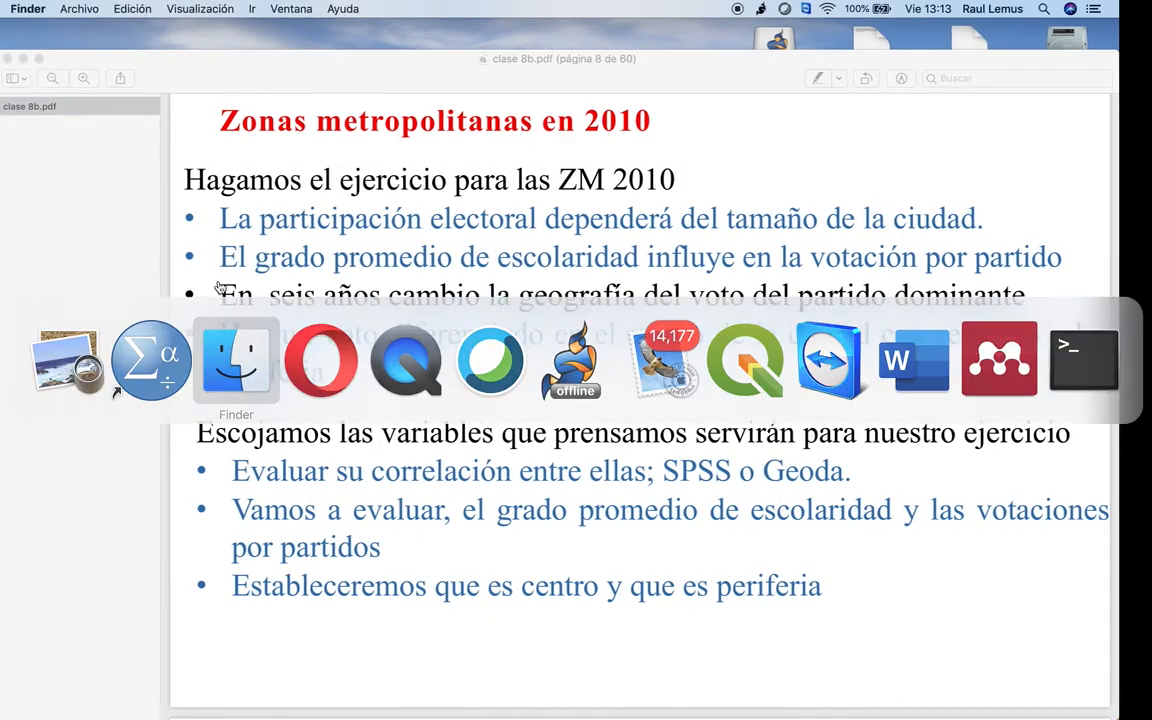
click(15, 22)
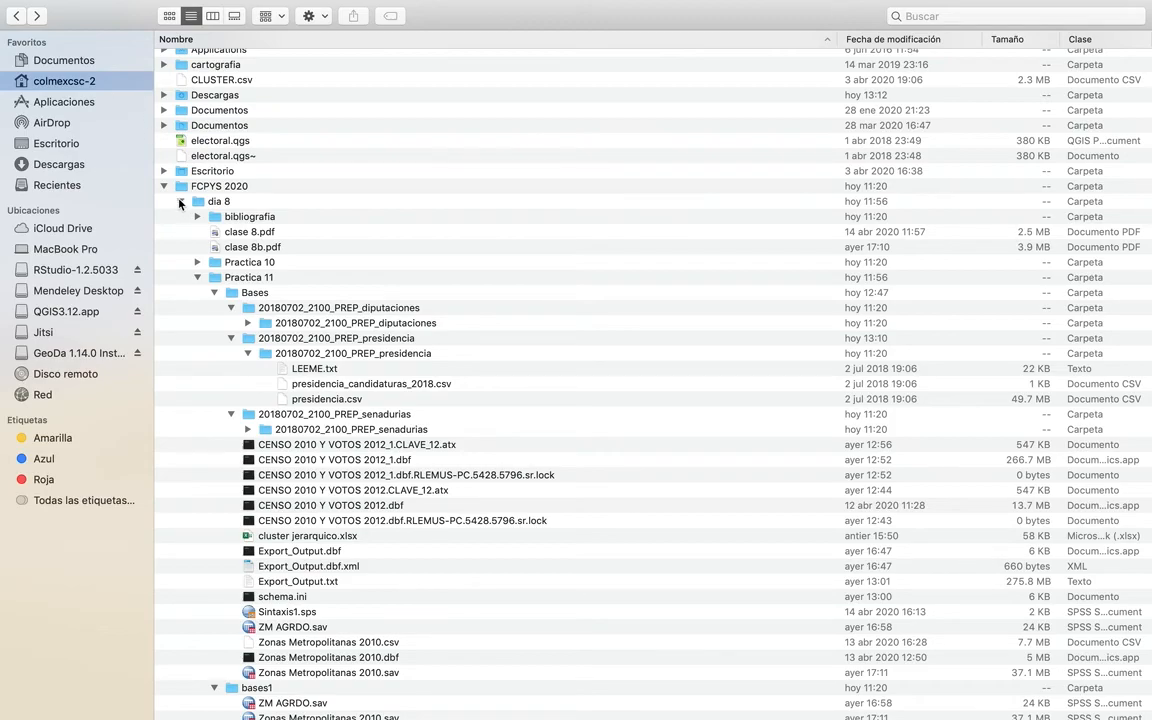
key(super+Tab)
key(super+Tab)
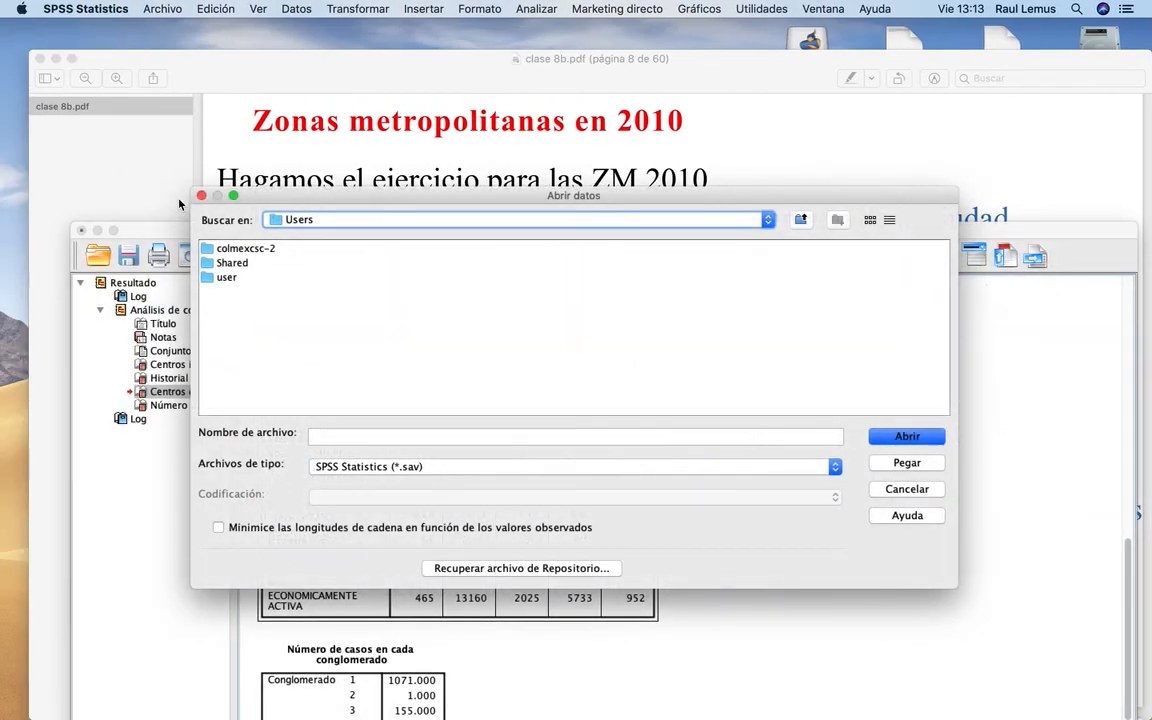
- Open Zonas Metropolitanas 2010.sav from colmexcsc-2, FCPYS 2020, dia 8, Practica 11, bases1
click(250, 248)
double_click(255, 248)
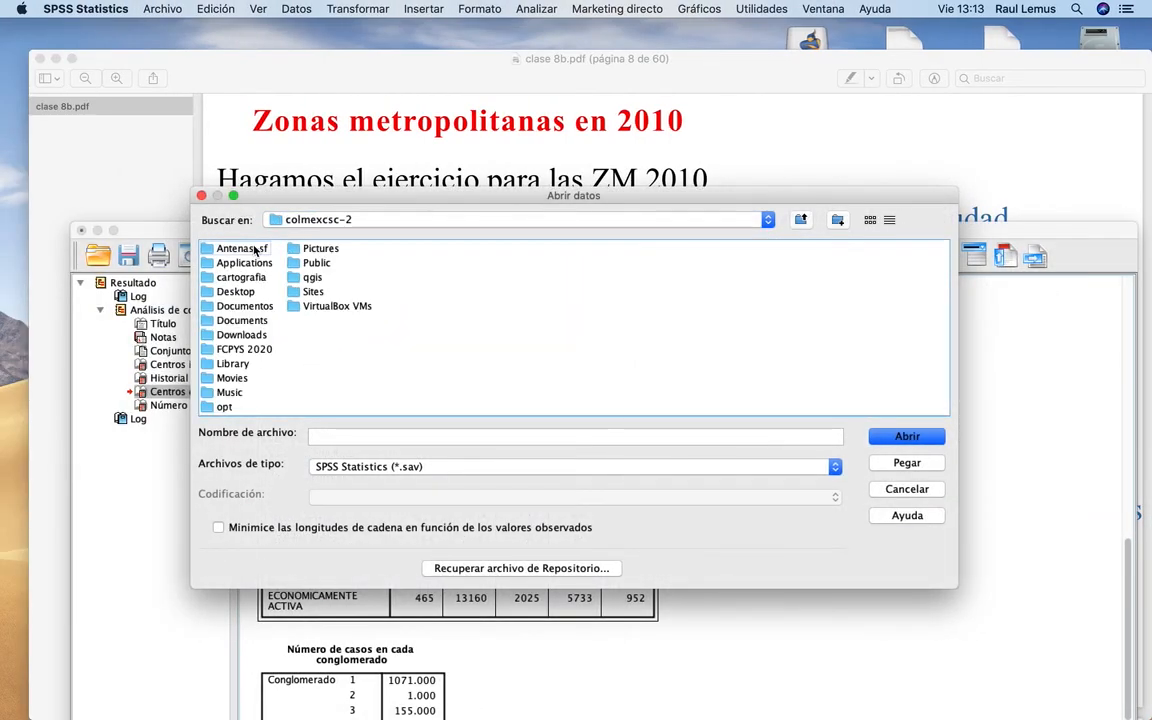
double_click(243, 349)
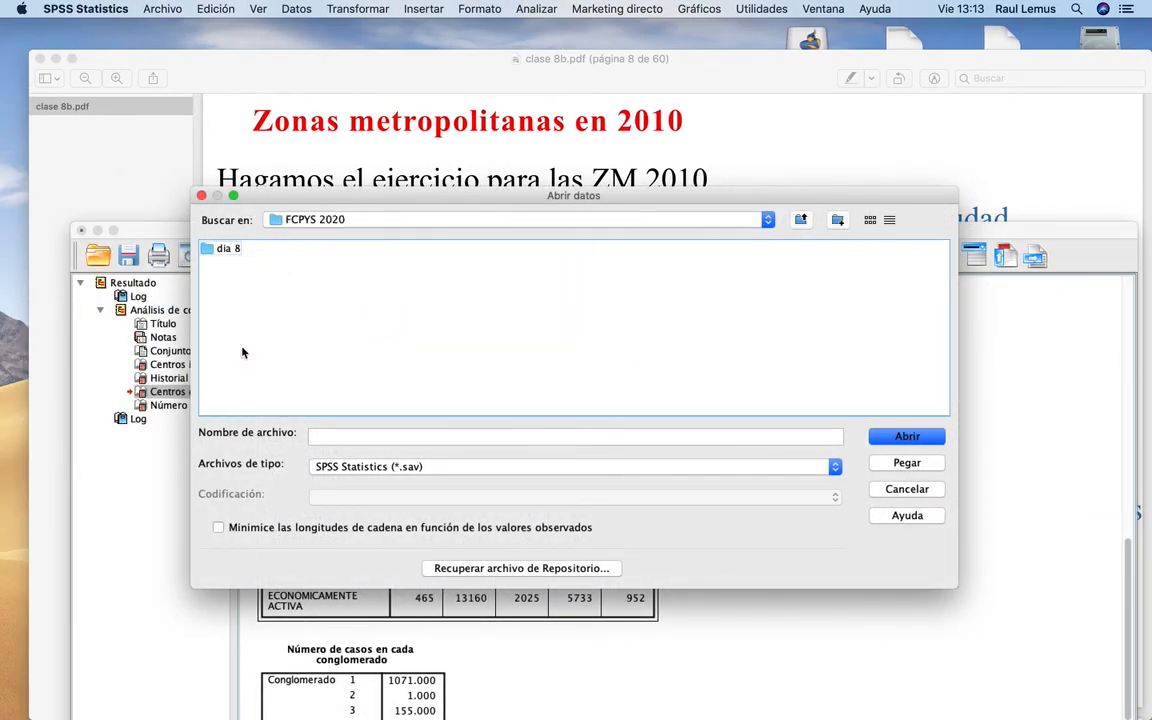
double_click(224, 249)
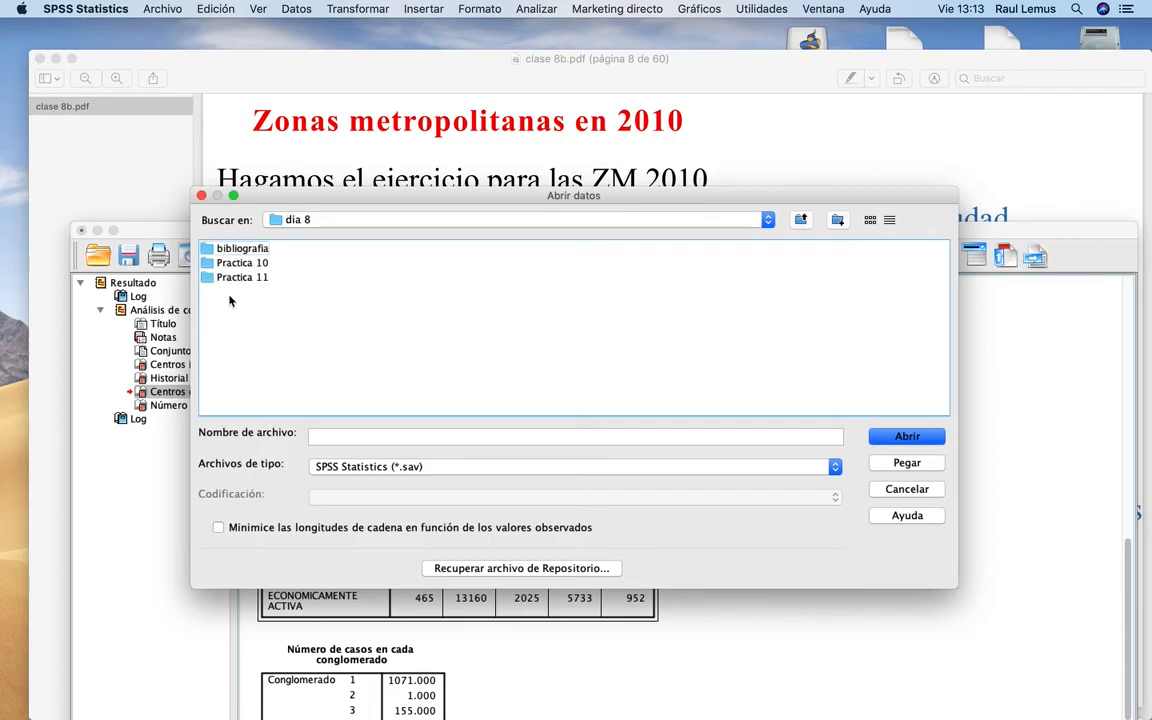
double_click(239, 280)
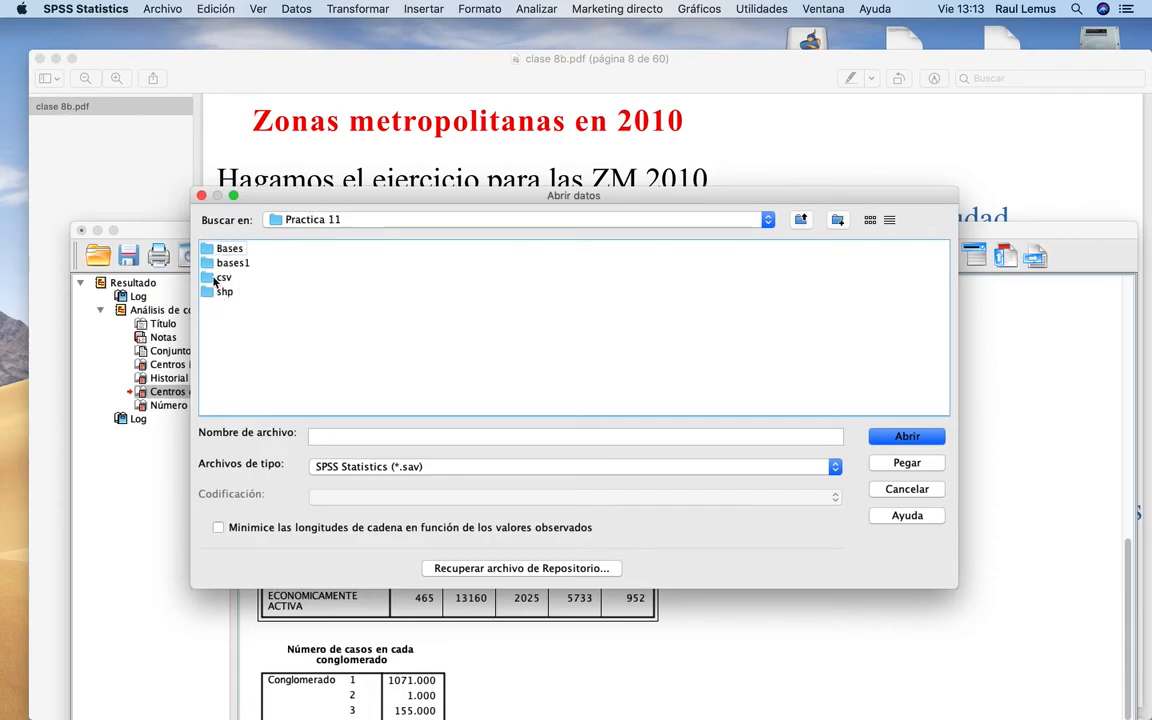
double_click(230, 263)
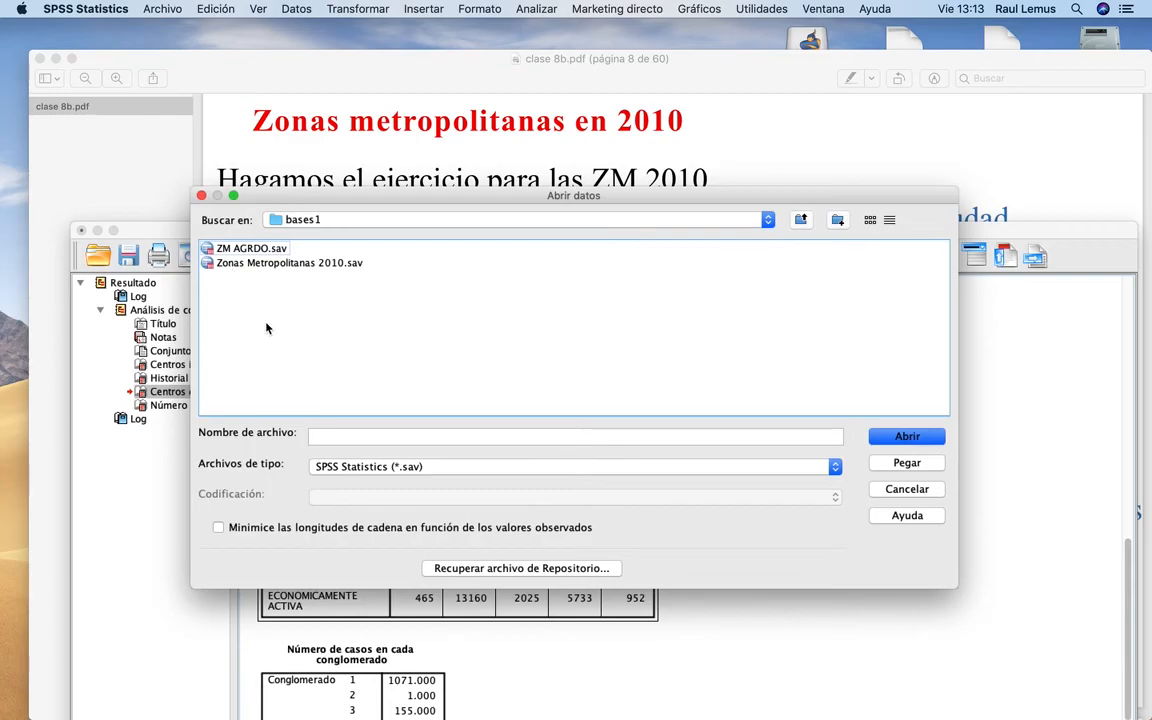
click(279, 264)
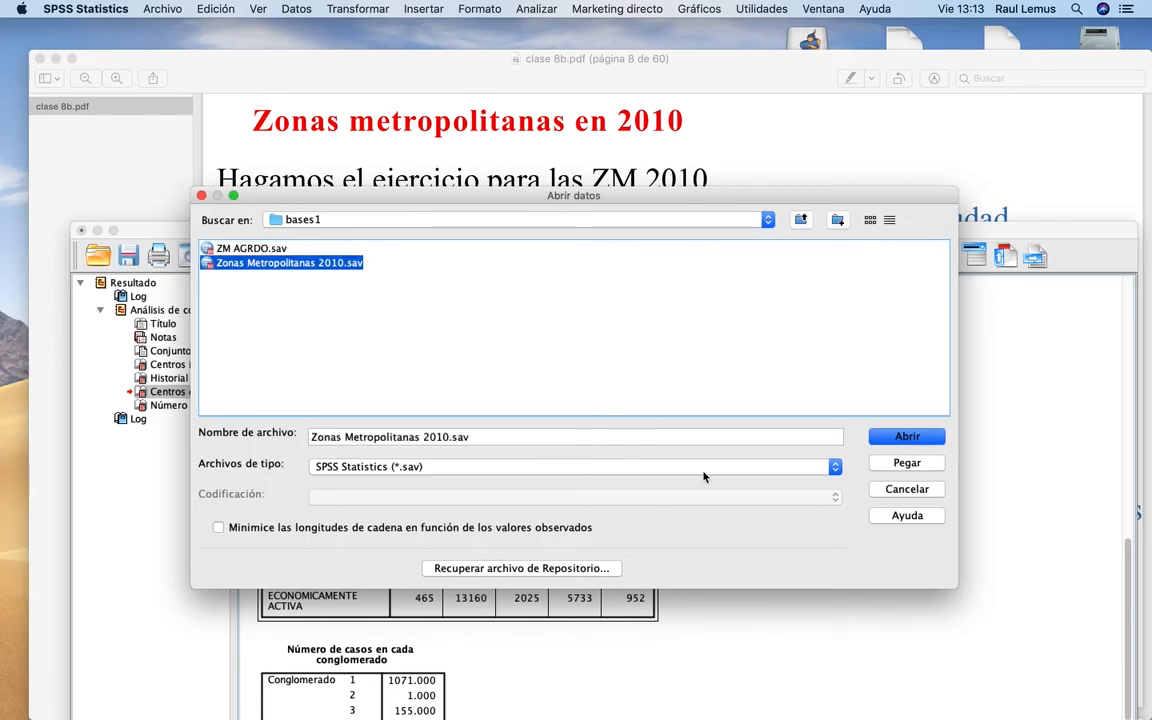
click(905, 438)
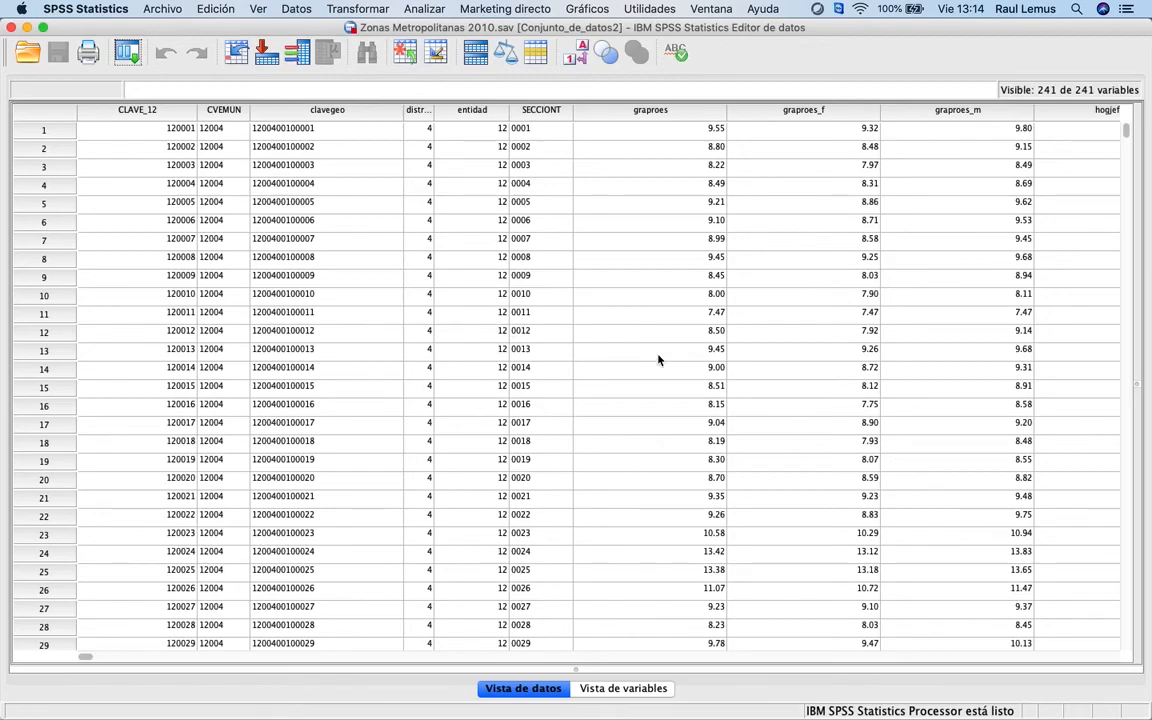
- Show the variable definitions and widen the Etiqueta column to read the average schooling labels in full
click(600, 689)
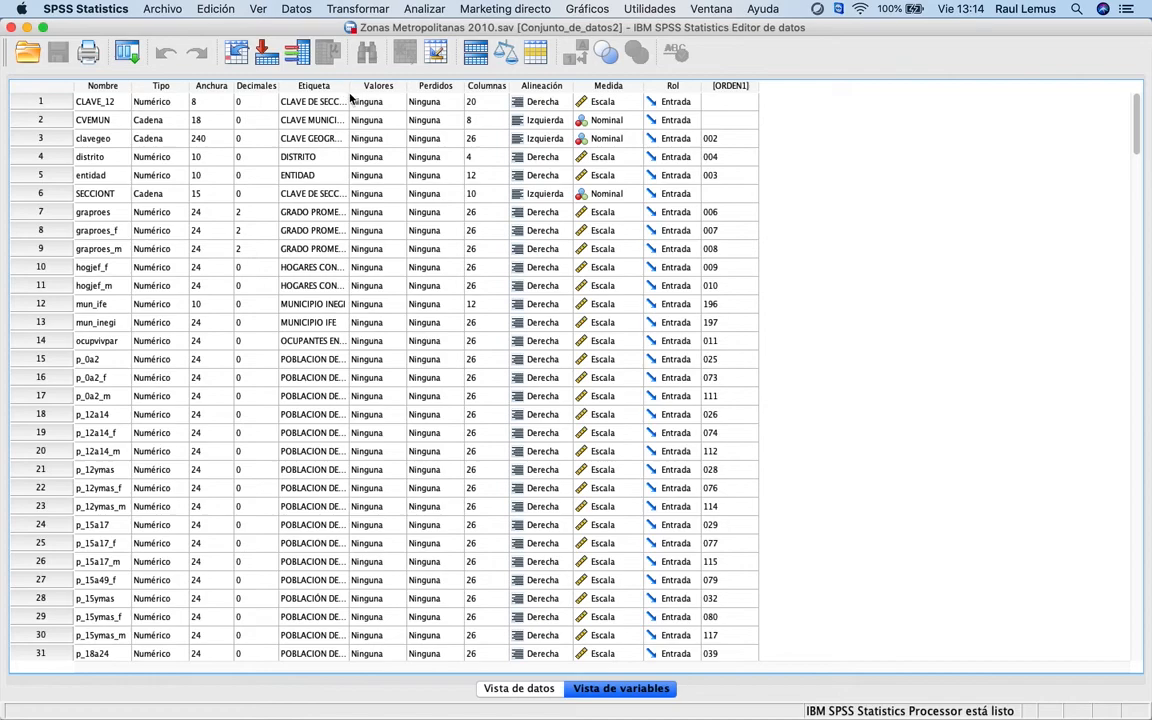
drag(347, 86, 640, 105)
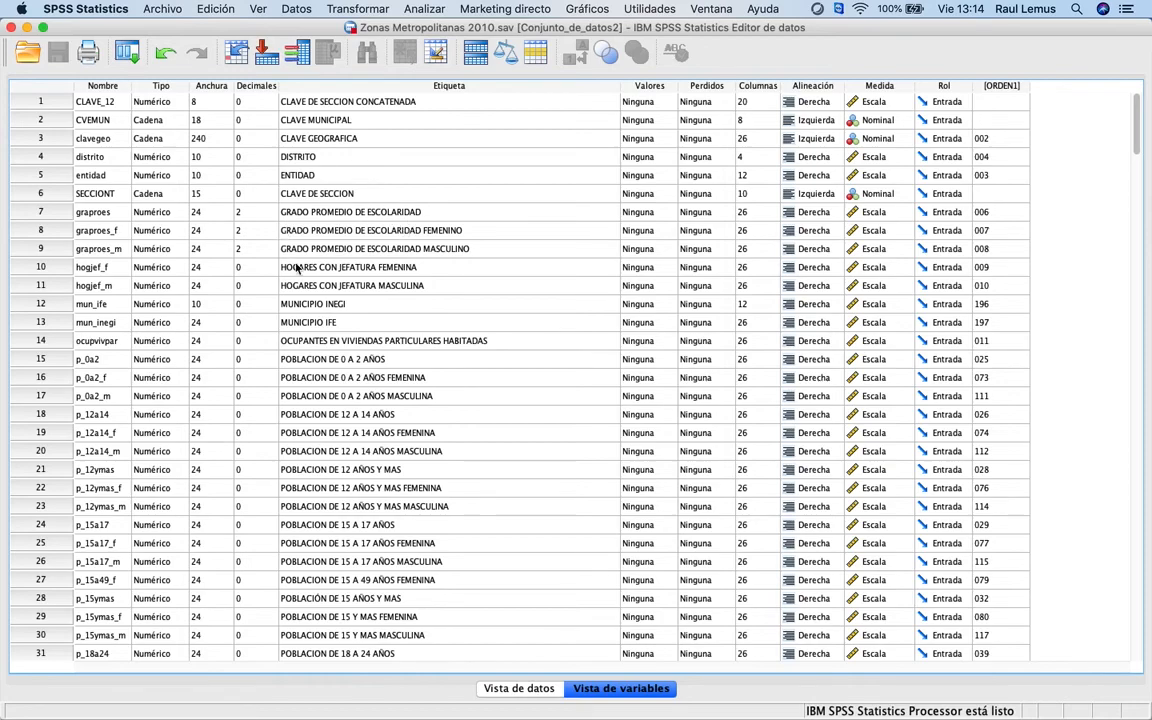
click(339, 213)
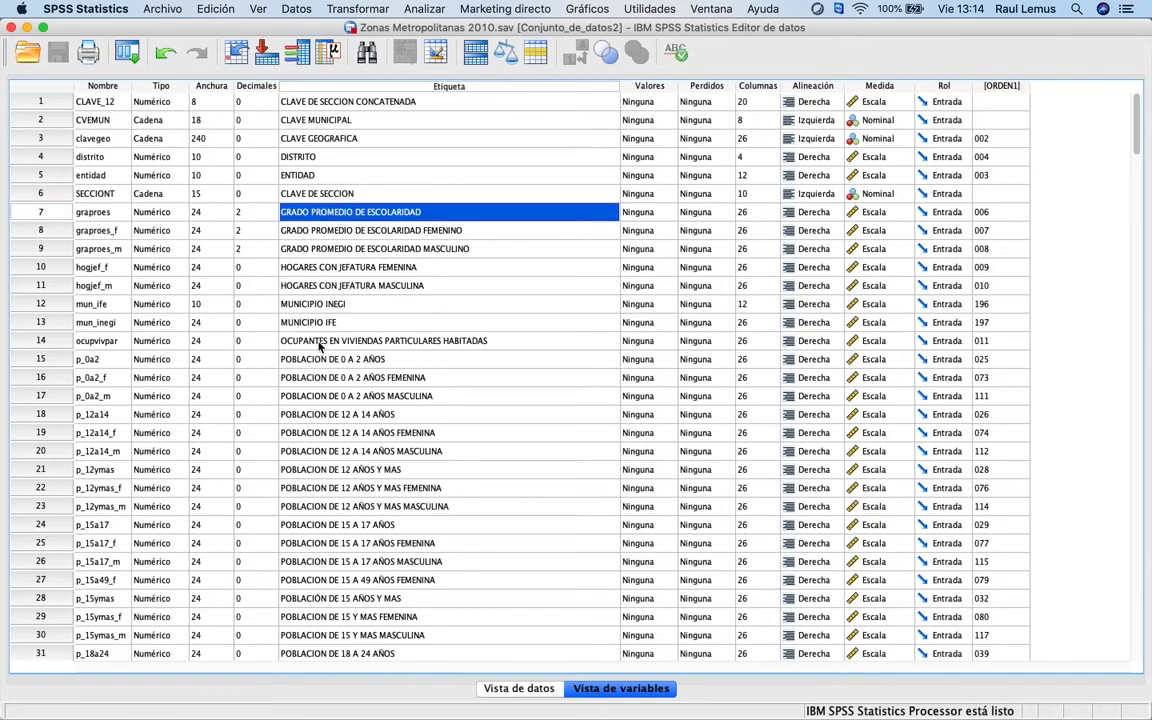
click(347, 232)
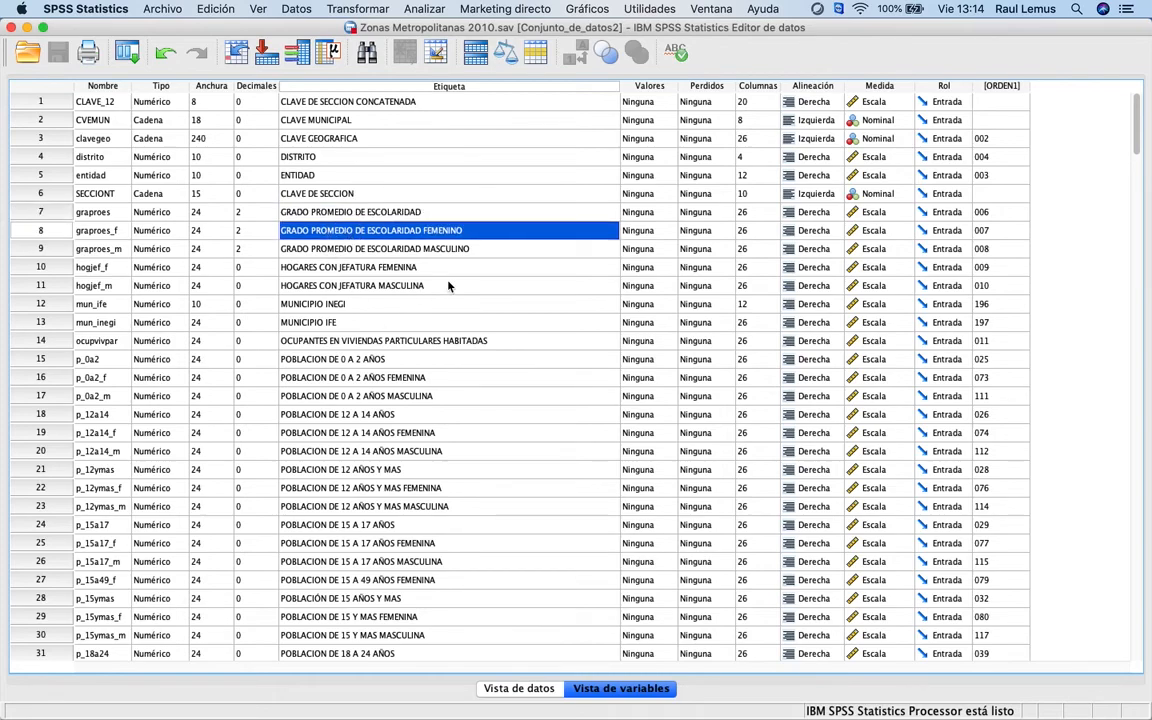
- Go through the variable labels from male average schooling down to the female population aged 3 to 5
key(Down)
key(Down)
key(Down)
key(Down)
key(Down)
key(Down)
key(Down)
key(Down)
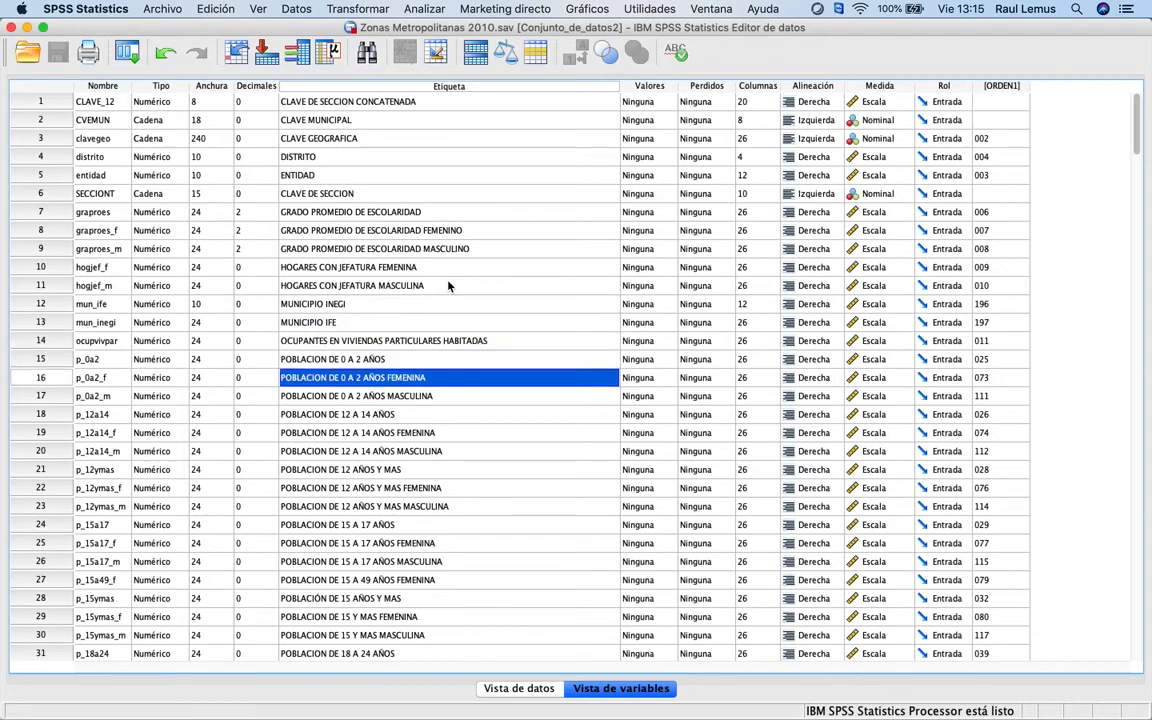
key(Down)
key(Down)
key(Down)
key(Down)
key(Down)
key(Down)
key(Down)
key(Down)
key(Down)
key(Down)
key(Down)
key(Down)
key(Down)
key(Down)
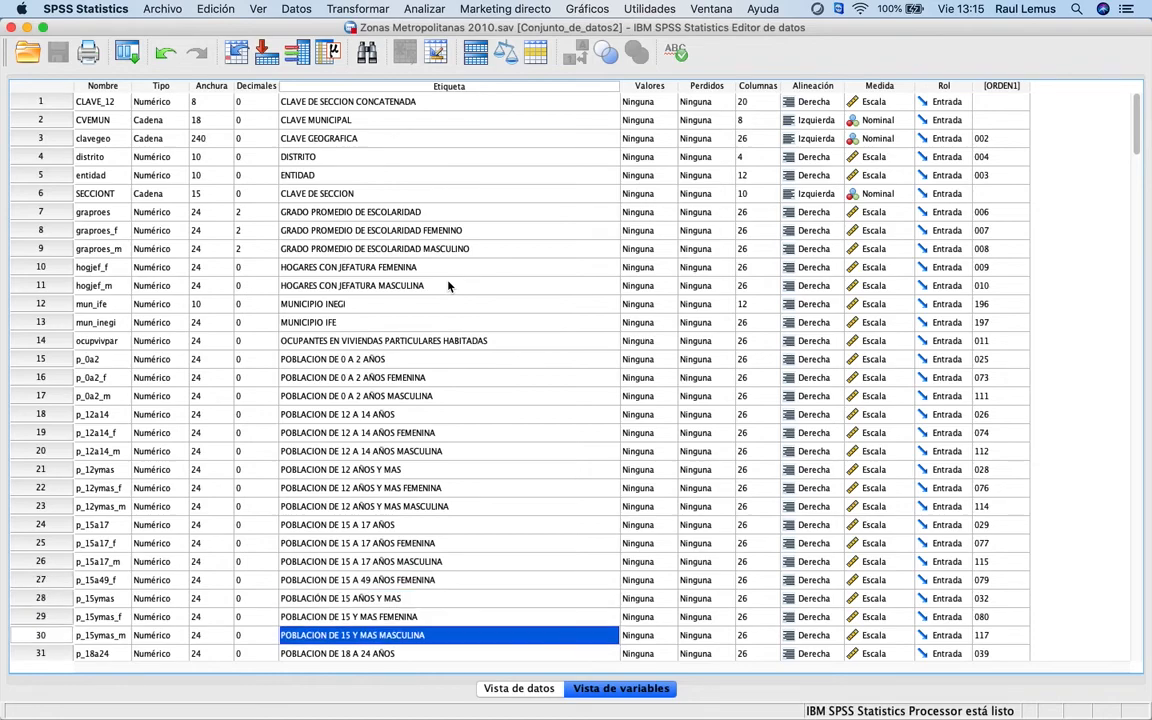
key(shift+Down)
key(shift+Down)
key(shift+Down)
key(shift+Down)
key(shift+Down)
key(shift+Down)
key(shift+Down)
key(shift+Down)
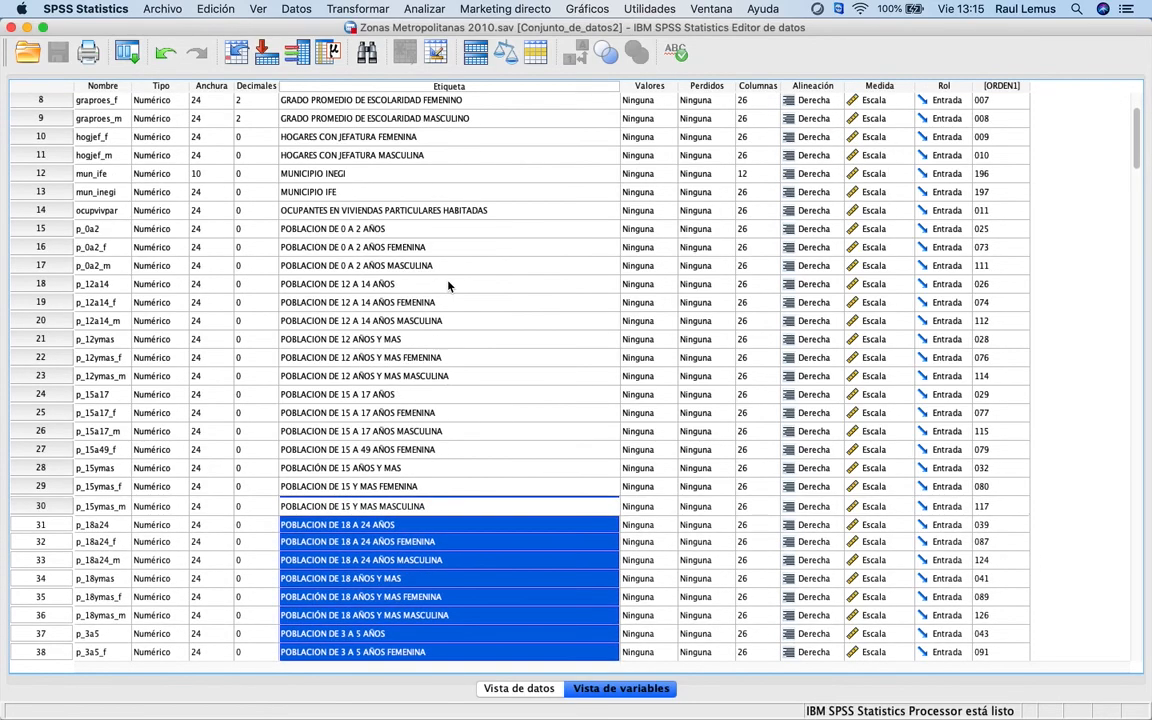
- Review the labels from female-headed households down to the illiterate population aged 15 and over
click(532, 136)
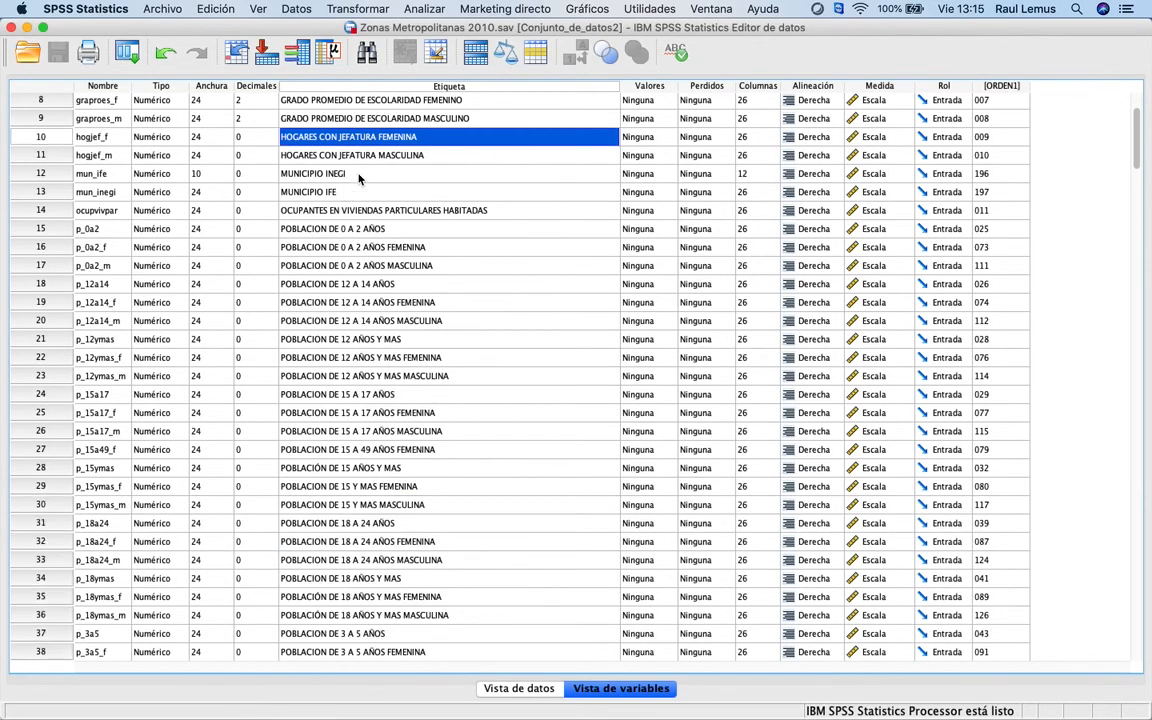
key(Down)
key(Down)
key(Down)
key(Down)
key(Down)
key(Down)
key(Down)
key(Down)
key(Down)
key(Down)
key(Down)
key(Down)
key(Down)
key(Down)
key(Down)
key(Down)
key(Down)
key(Down)
key(Down)
key(Down)
key(Down)
key(Down)
key(Down)
key(Down)
key(Down)
key(Down)
key(Down)
key(Down)
key(shift+Down)
key(shift+Down)
key(shift+Down)
key(shift+Down)
key(shift+Down)
key(shift+Down)
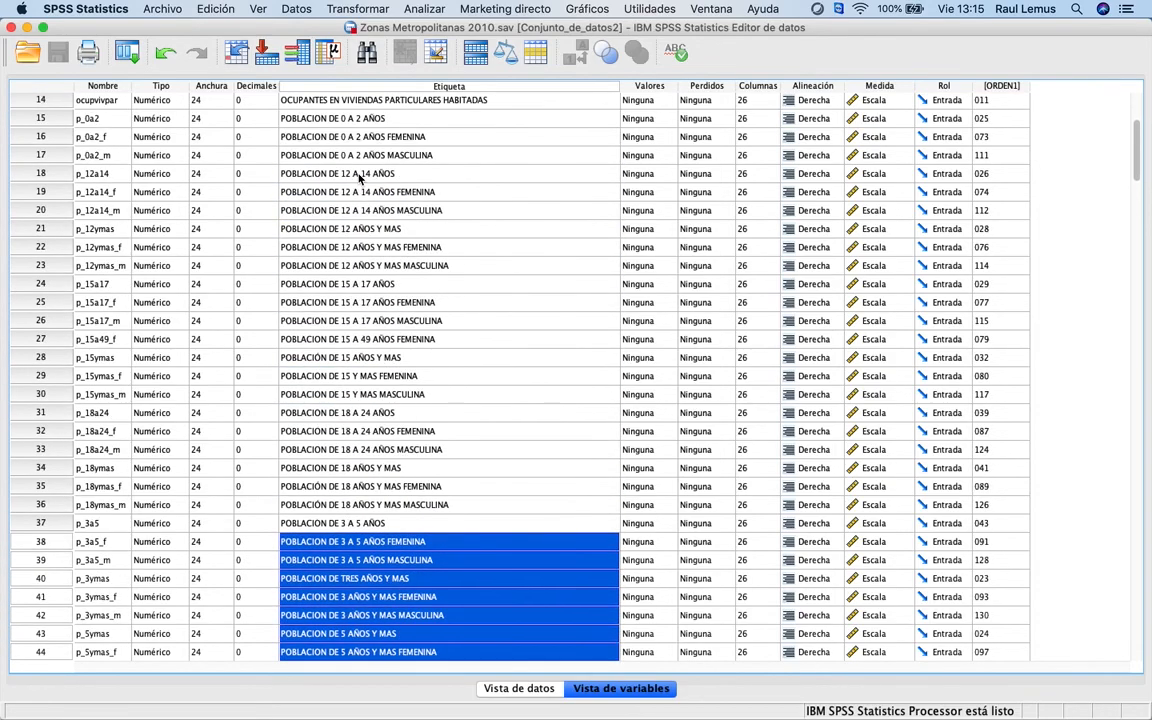
key(shift+Down)
key(shift+Down)
key(shift+Down)
key(shift+Down)
key(shift+Down)
key(shift+Down)
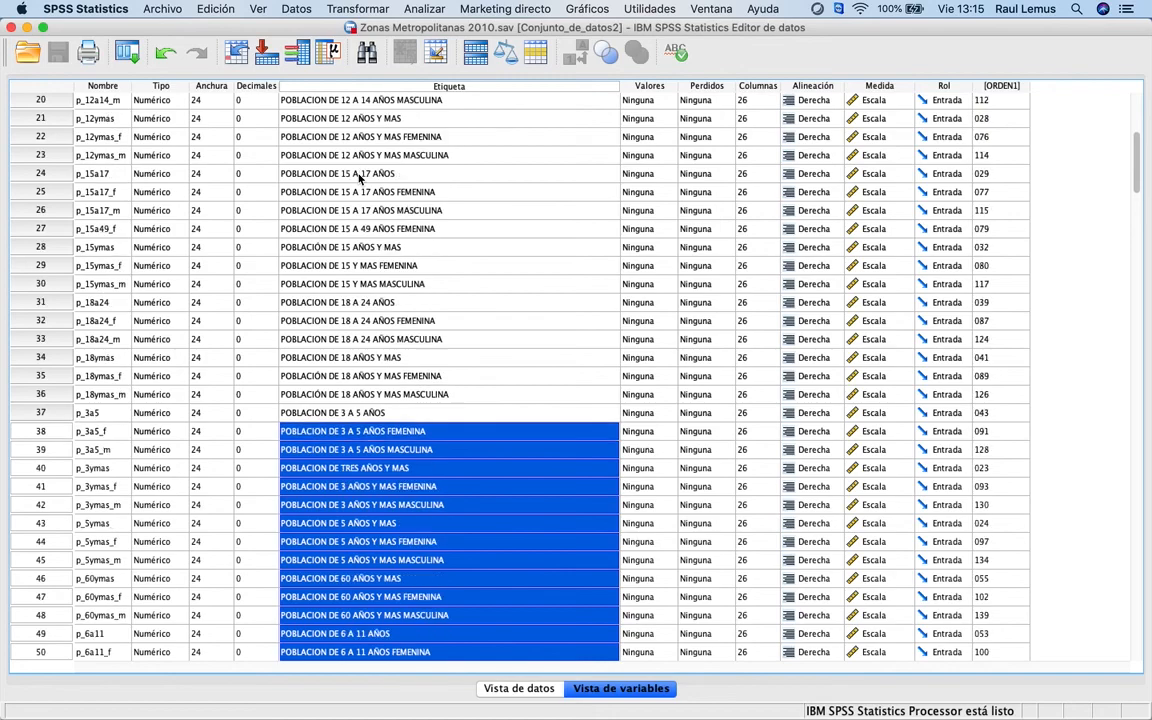
key(shift+Down)
key(shift+Down)
key(shift+Down)
key(shift+Down)
key(shift+Down)
key(shift+Down)
key(shift+Down)
key(shift+Down)
key(shift+Down)
key(shift+Down)
key(shift+Down)
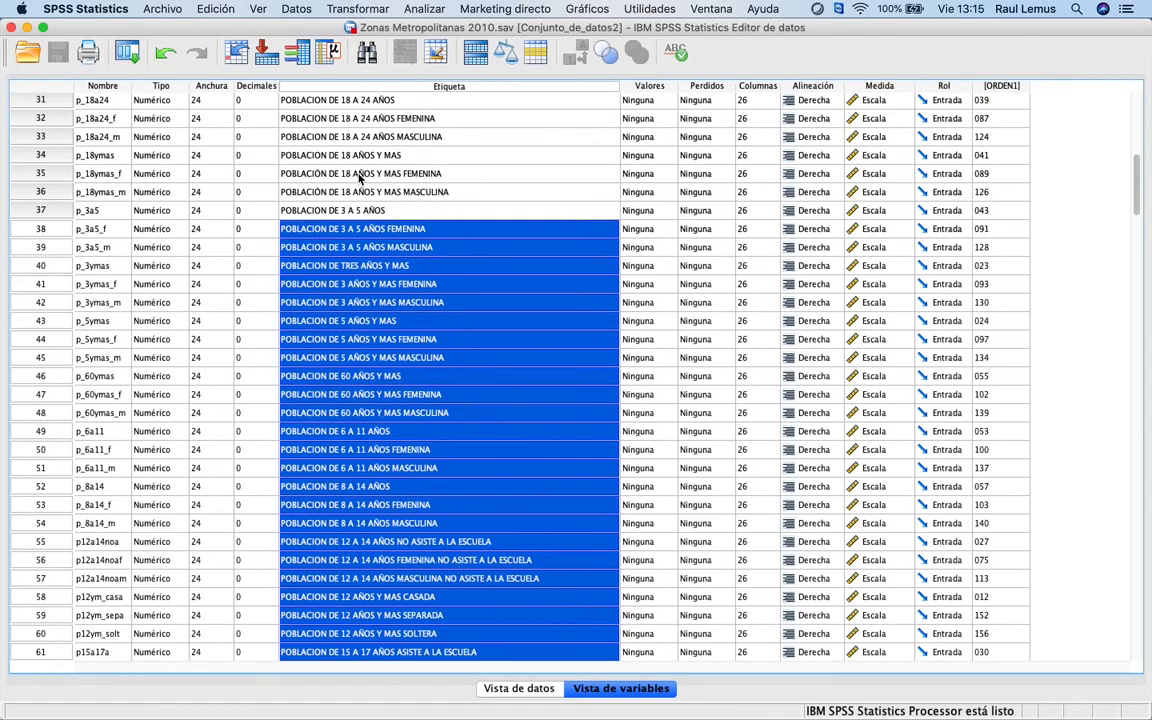
key(shift+Down)
key(shift+Down)
key(shift+Down)
key(shift+Down)
key(shift+Down)
key(shift+Down)
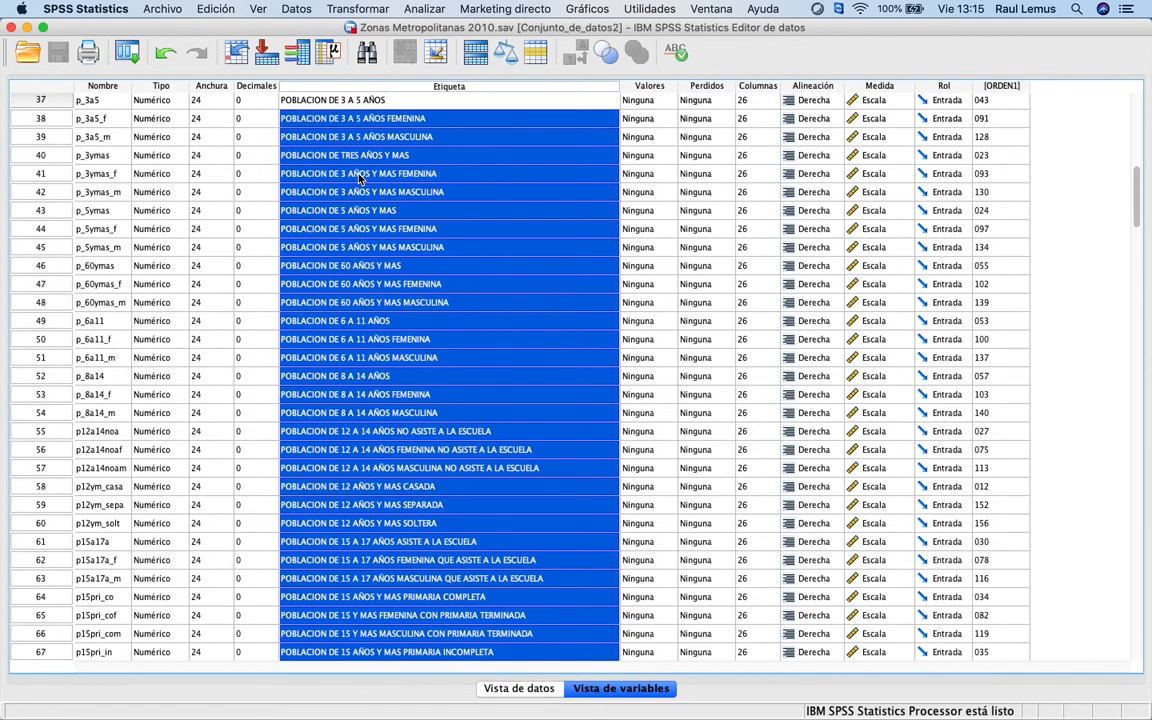
key(shift+Down)
key(shift+Down)
key(shift+Down)
key(shift+Down)
key(shift+Down)
key(shift+Down)
key(shift+Down)
key(shift+Down)
key(shift+Down)
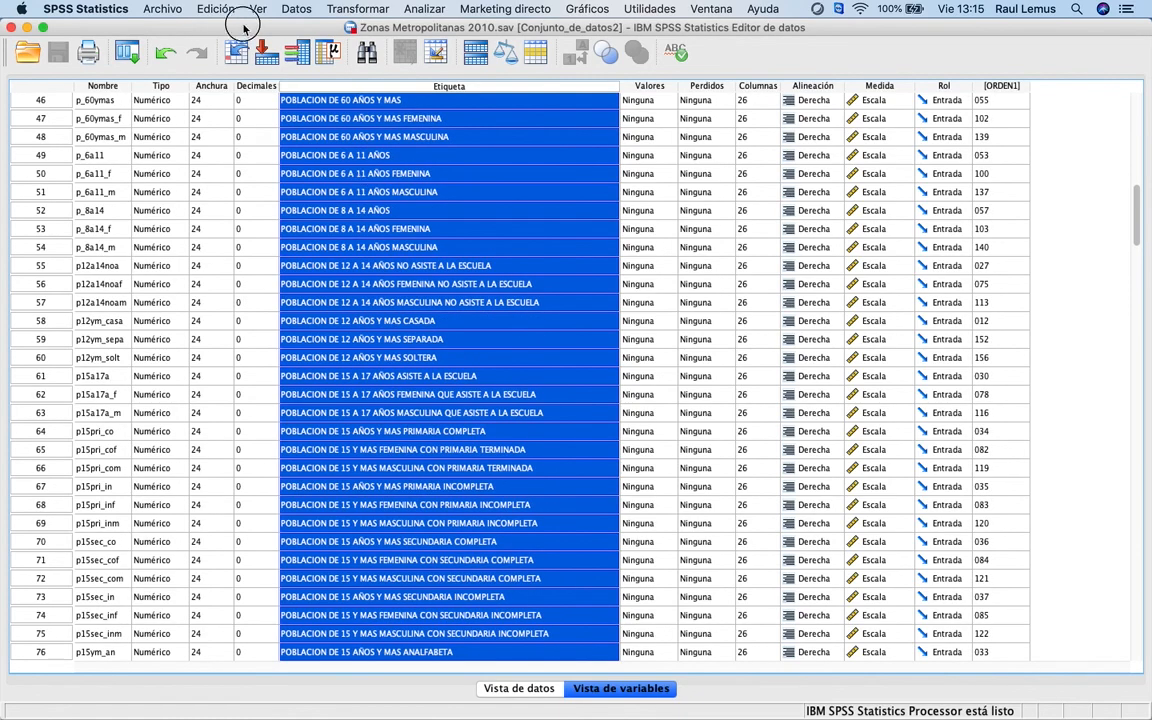
- Examine the remaining labels, from the school non-attendance variables down to the 2012 party votes and the metropolitan zone key
shift+click(397, 268)
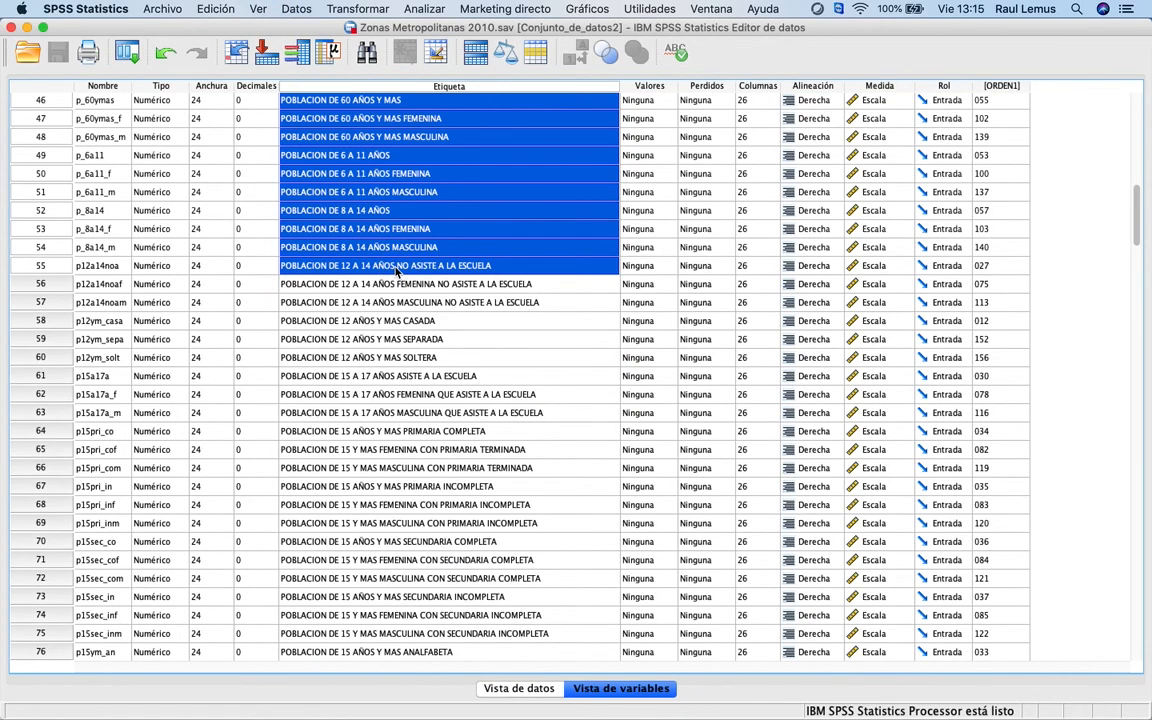
key(Down)
key(Down)
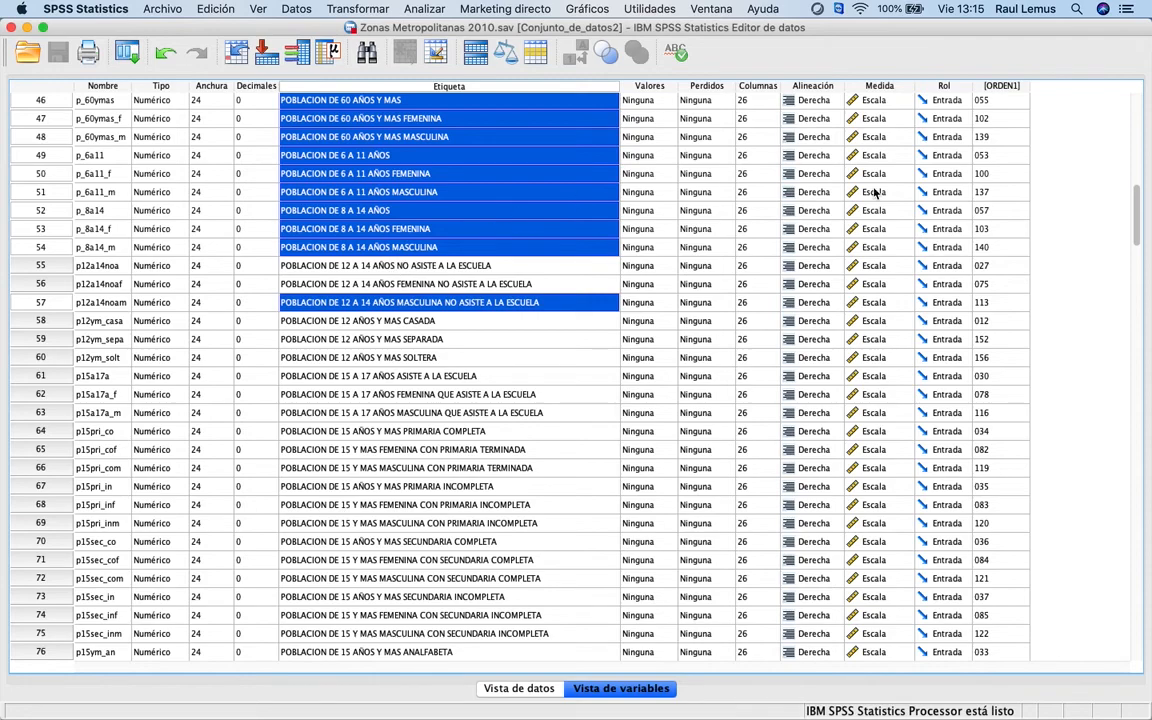
drag(1139, 229, 1139, 352)
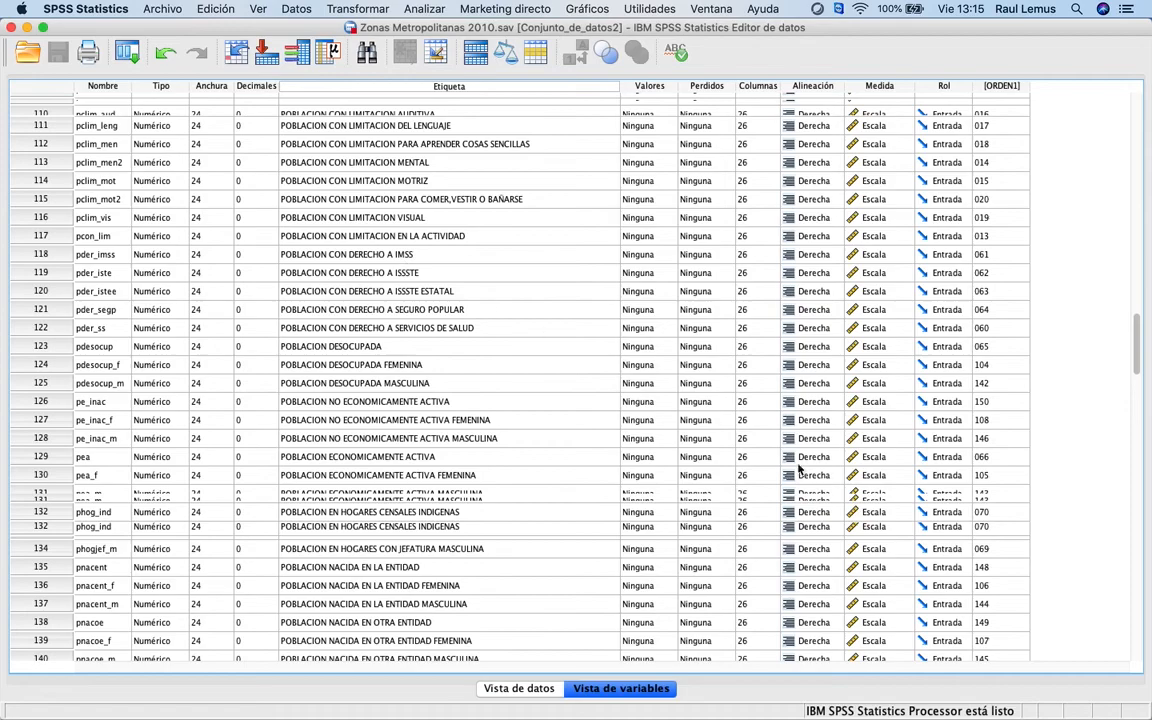
drag(1136, 355, 1134, 540)
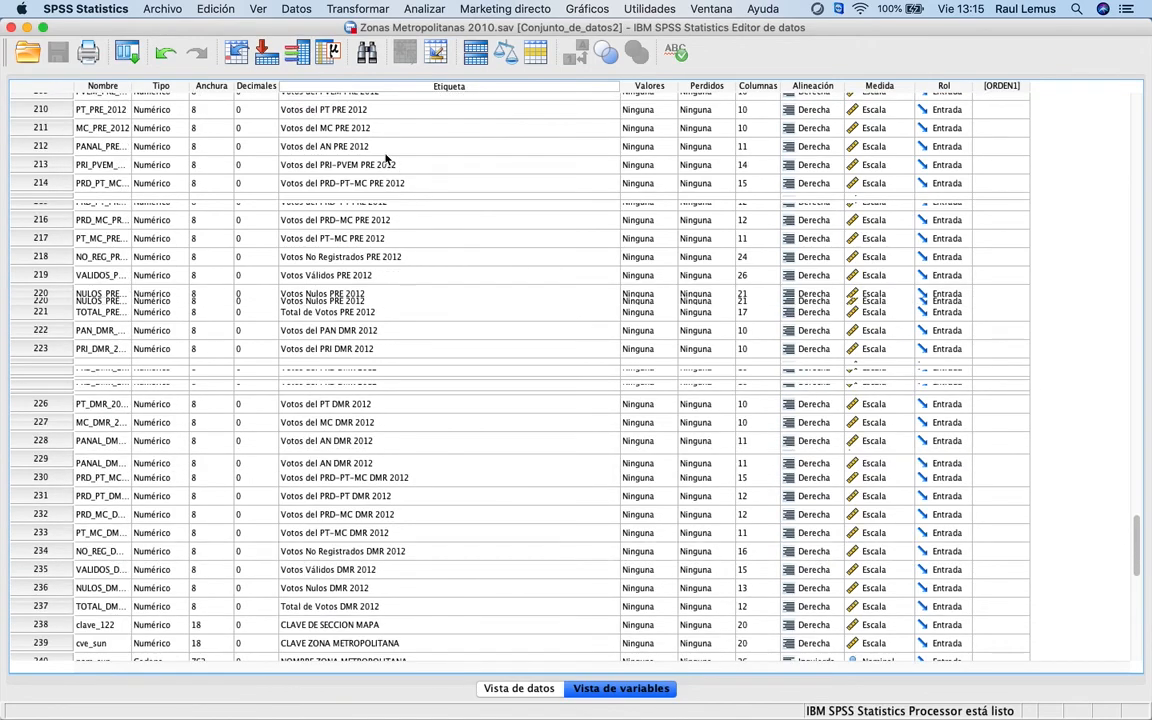
- Review the final variable labels, from the 2012 presidential and DMR party votes down to the metropolitan zone name and area in hectares
click(345, 183)
click(337, 127)
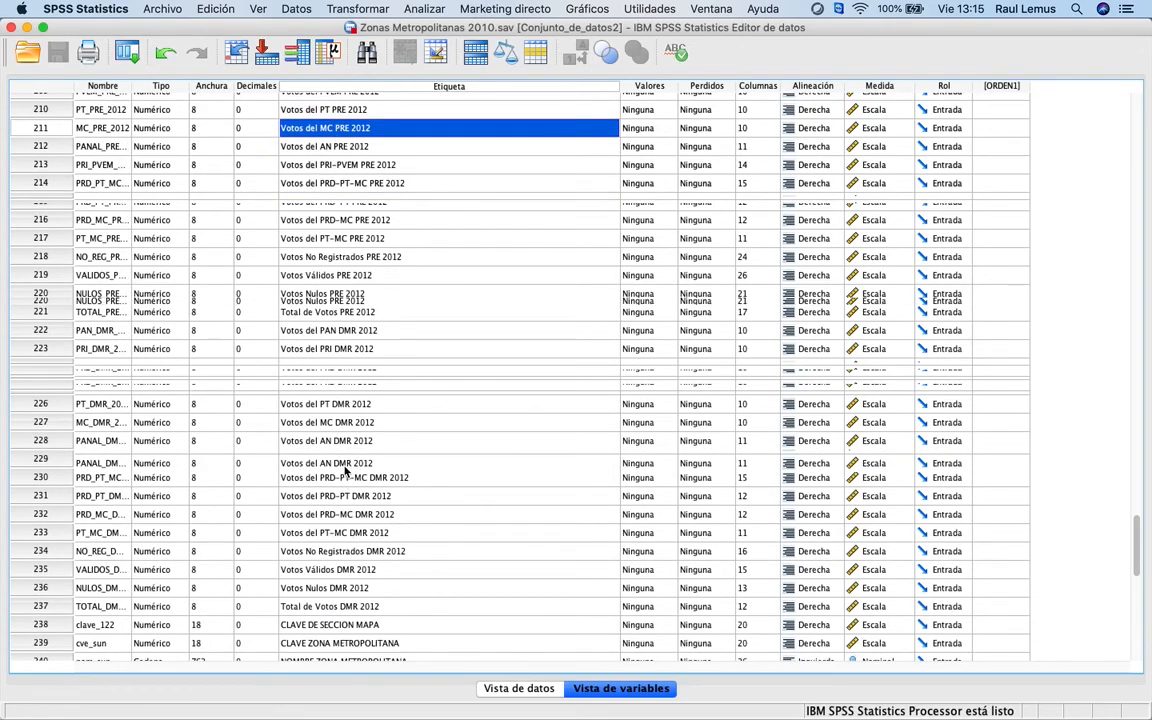
click(1140, 643)
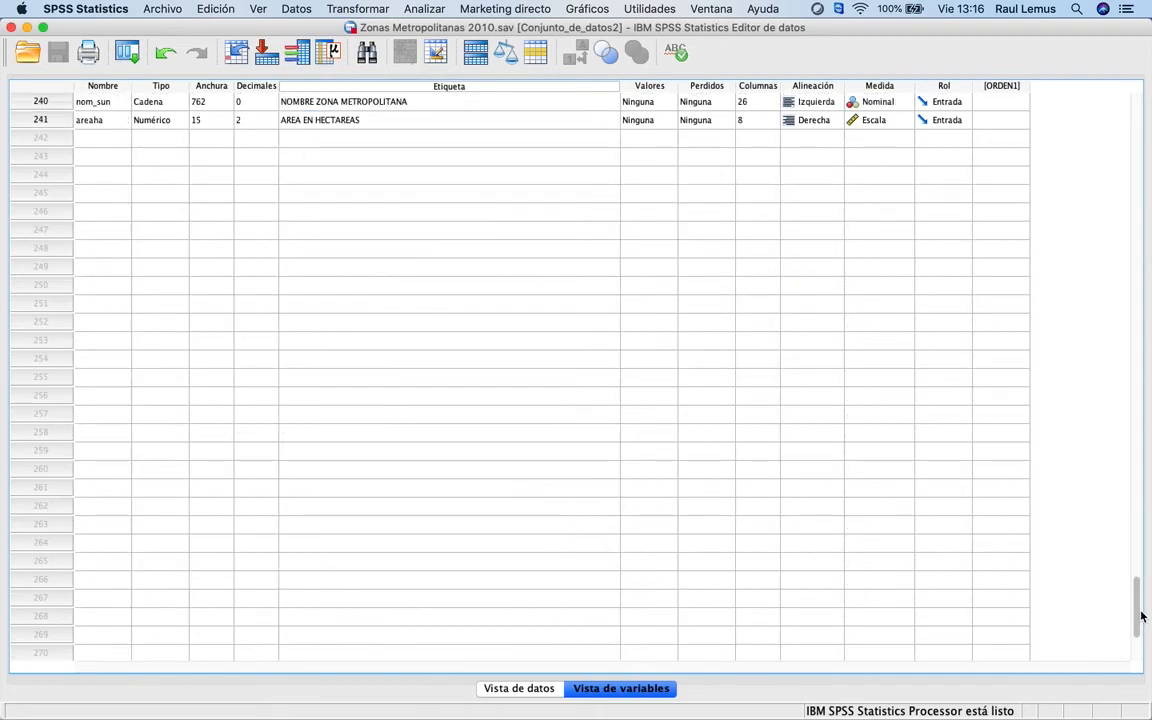
drag(1138, 610, 1138, 575)
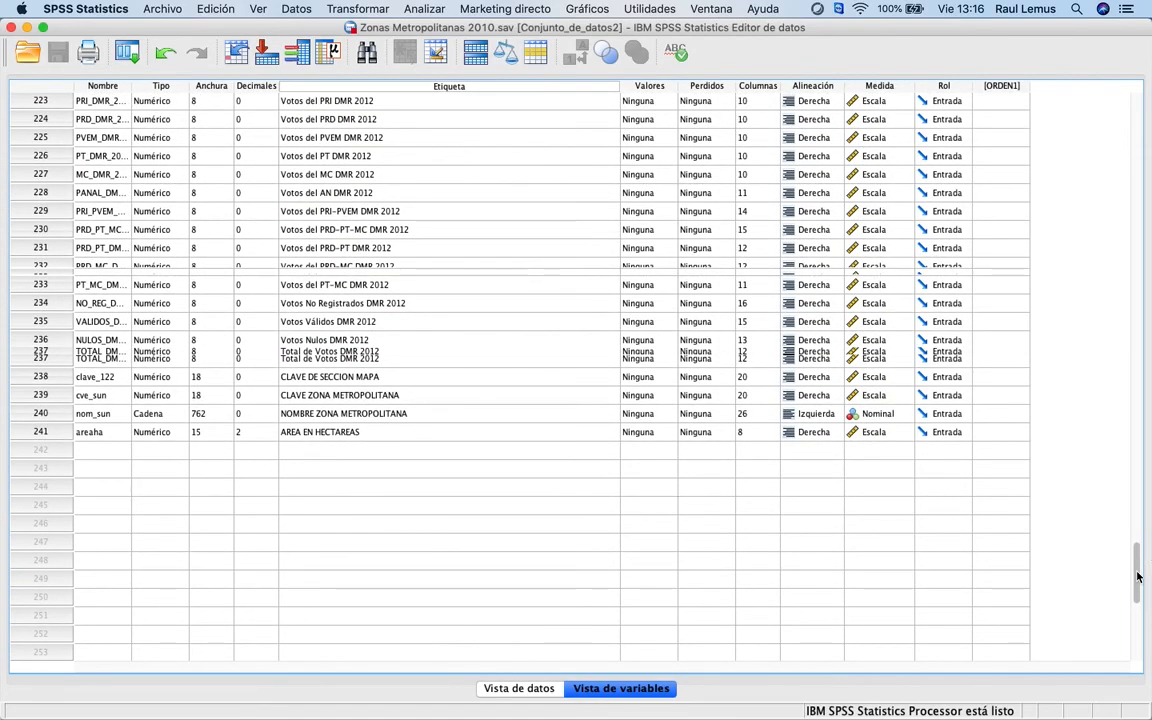
drag(1136, 566, 1136, 556)
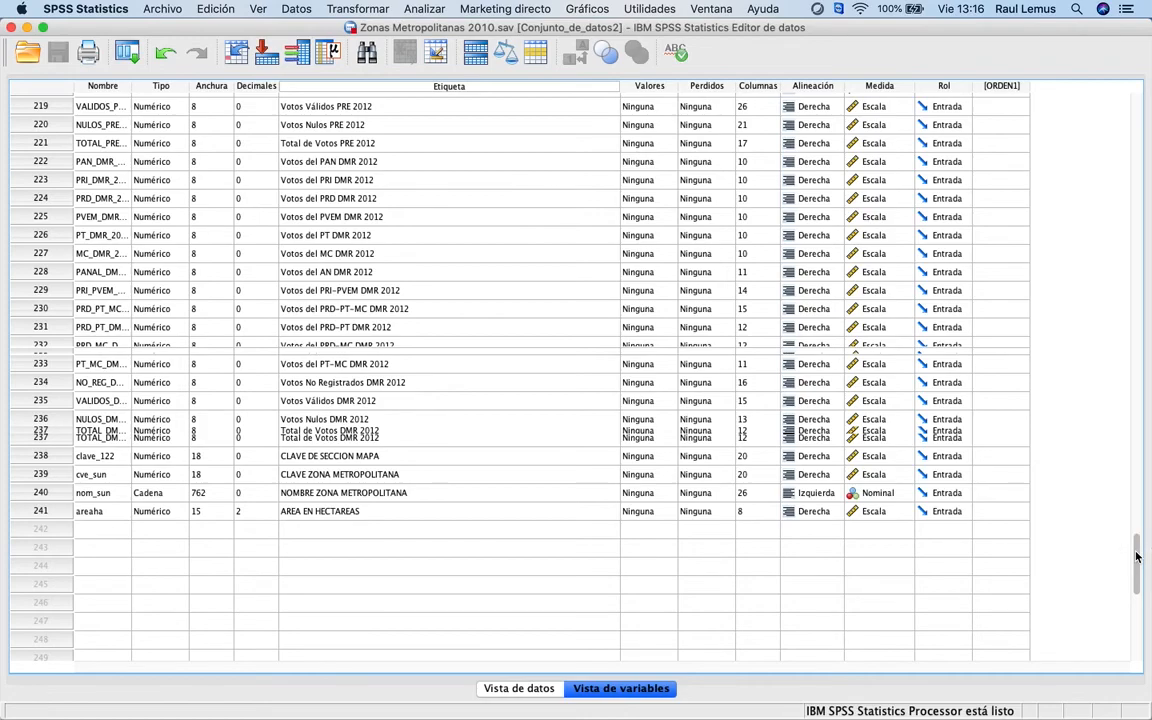
click(400, 511)
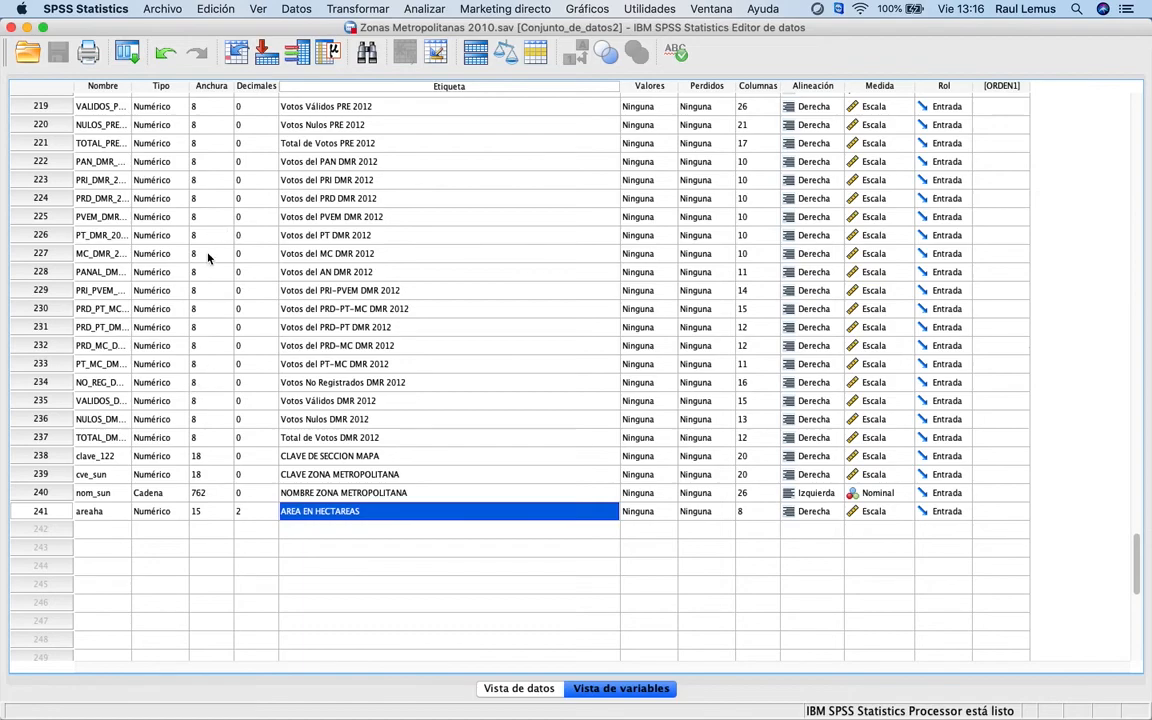
click(282, 401)
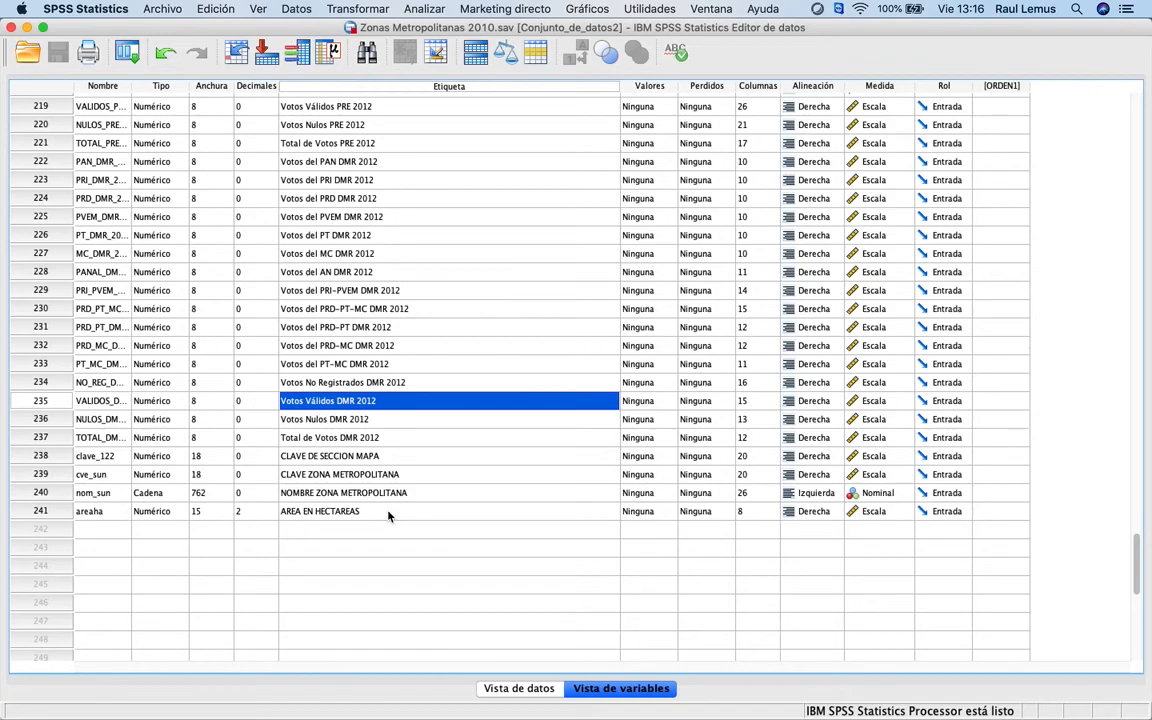
click(443, 530)
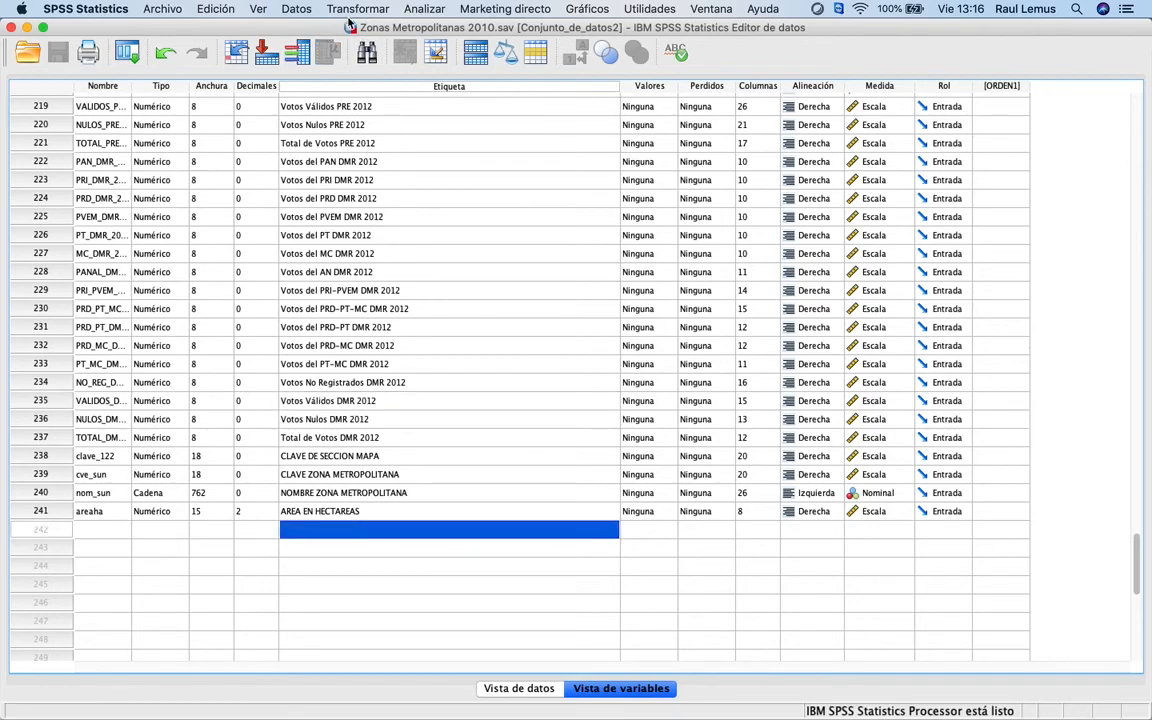
- Start a bivariate correlation, enlarge its dialog and add GRADO PROMEDIO DE ESCOLARIDAD [graproes] to the analysed variables
click(427, 14)
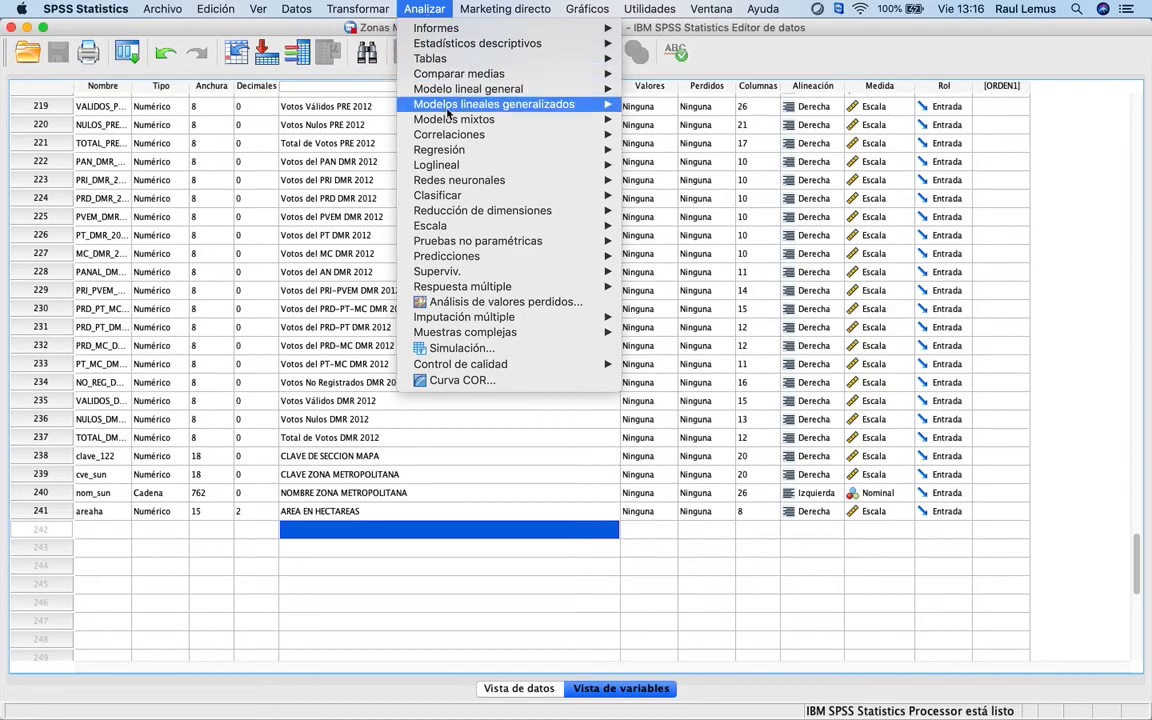
mouse_move(466, 139)
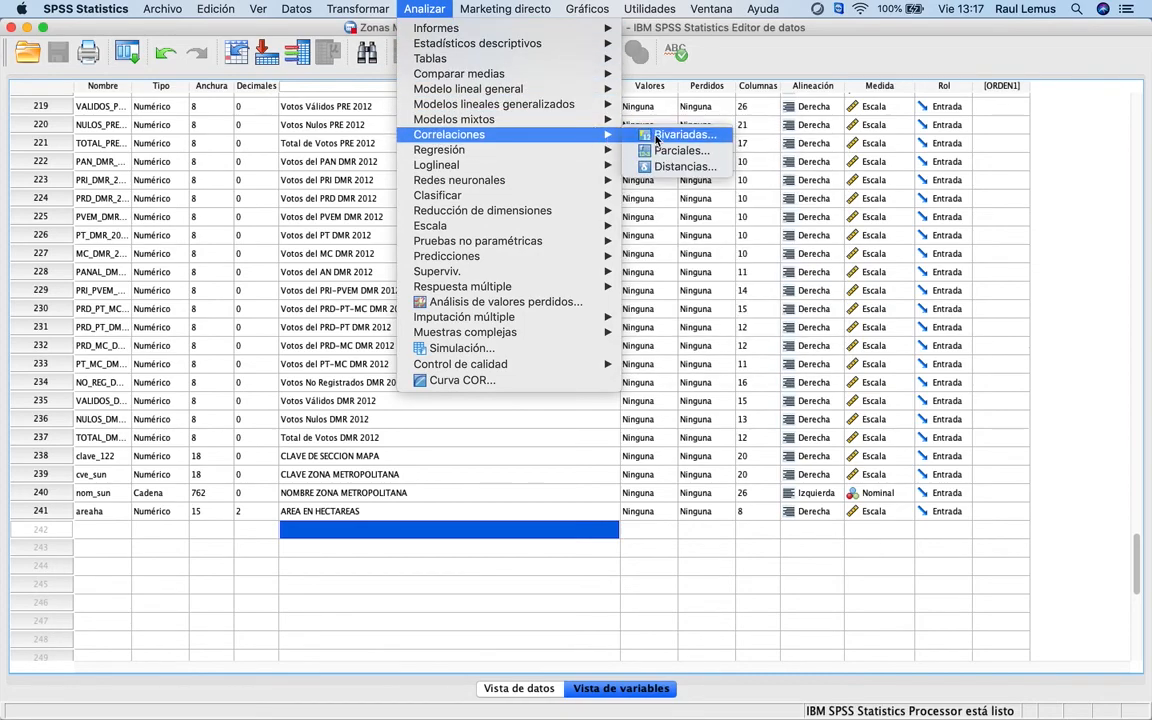
click(657, 139)
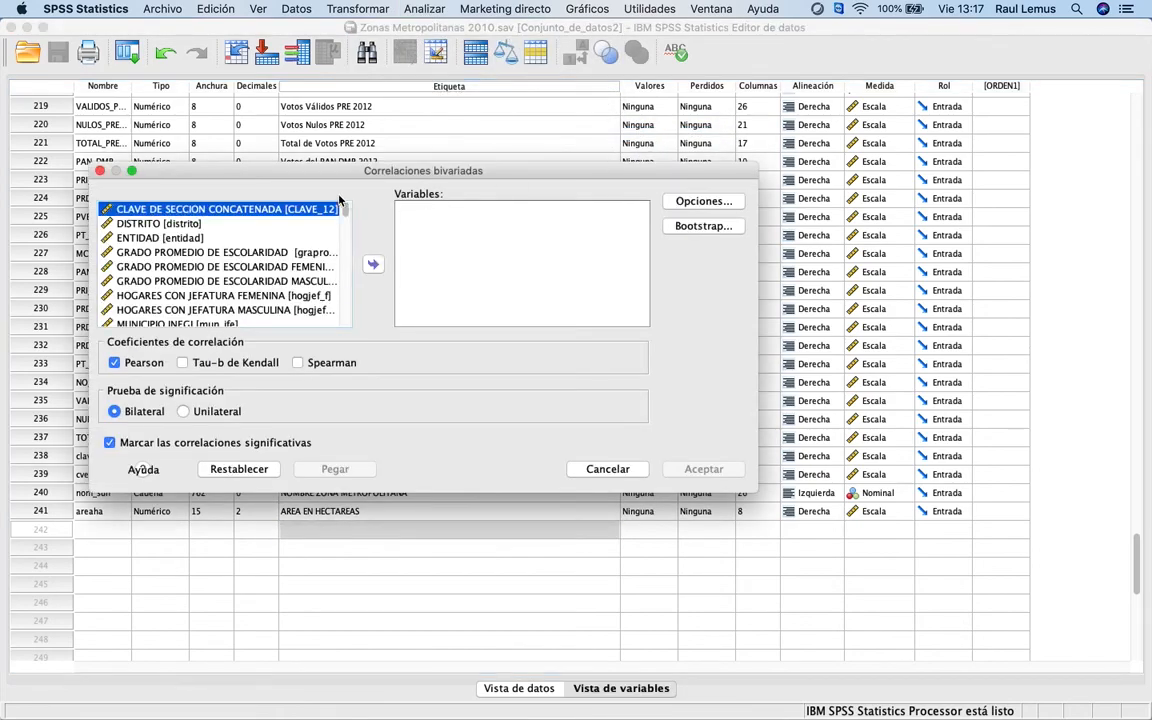
drag(329, 176, 387, 163)
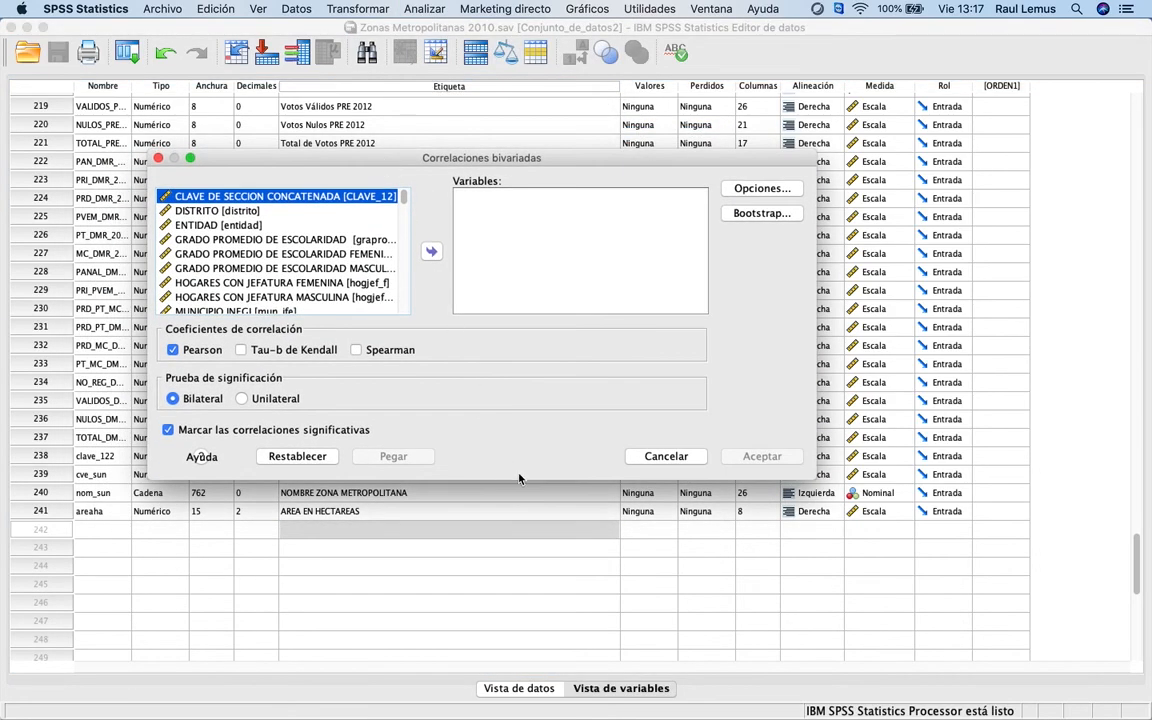
drag(529, 480, 533, 620)
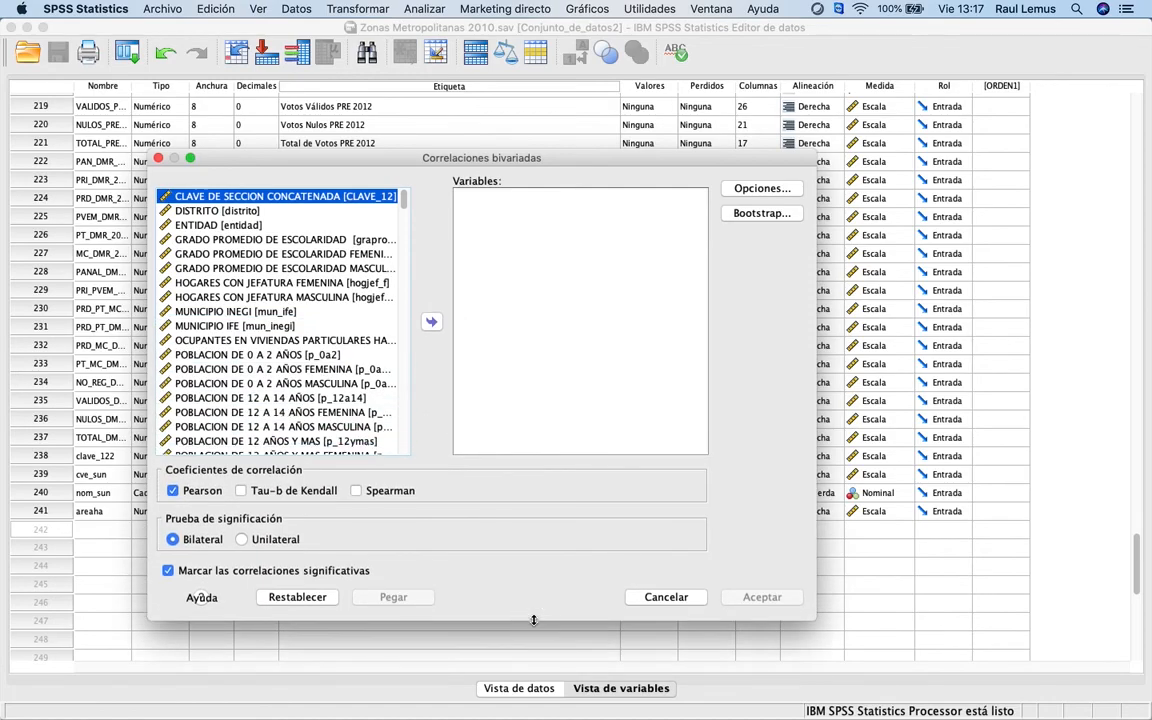
click(325, 241)
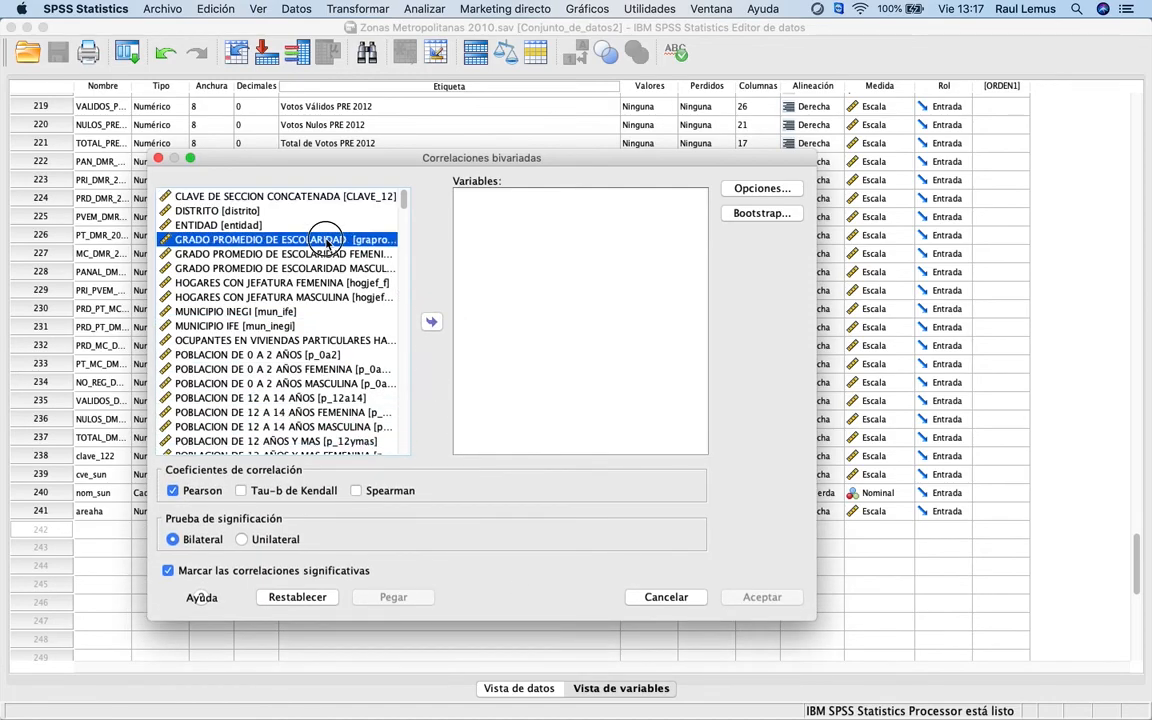
click(431, 324)
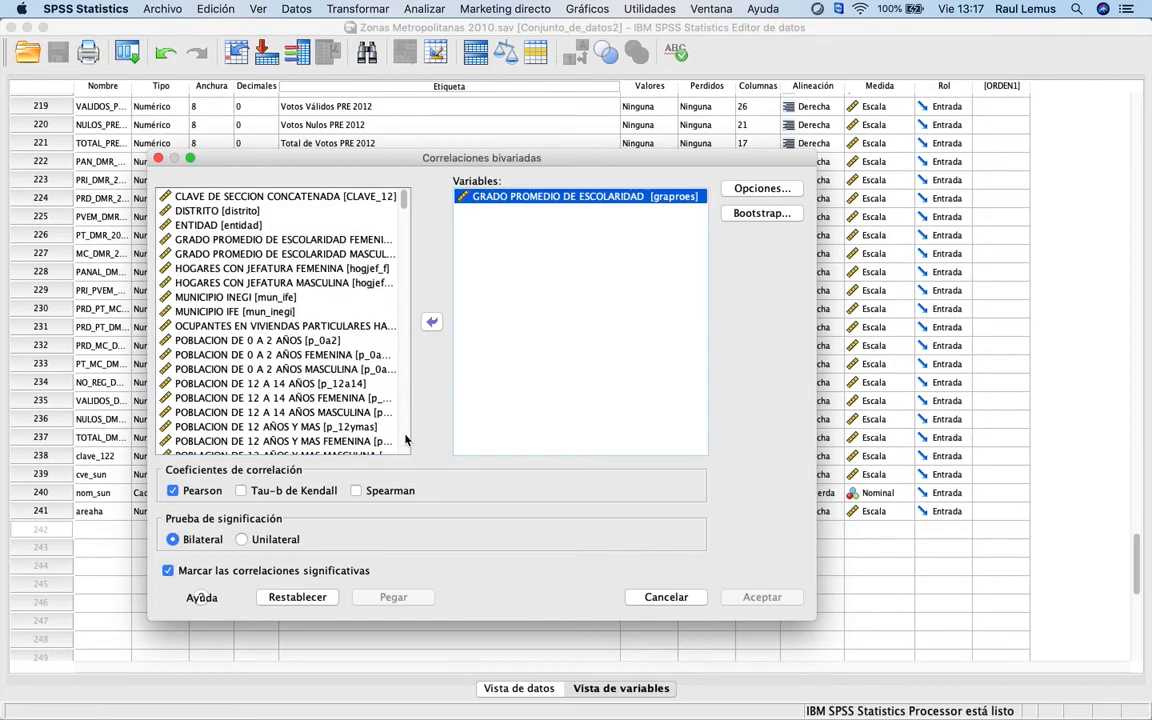
- Add Votos del PAN PRE 2012 [PAN_PRE_2012] to the correlation variables
scroll(405, 437, down, 10)
scroll(405, 437, down, 5)
scroll(405, 437, down, 5)
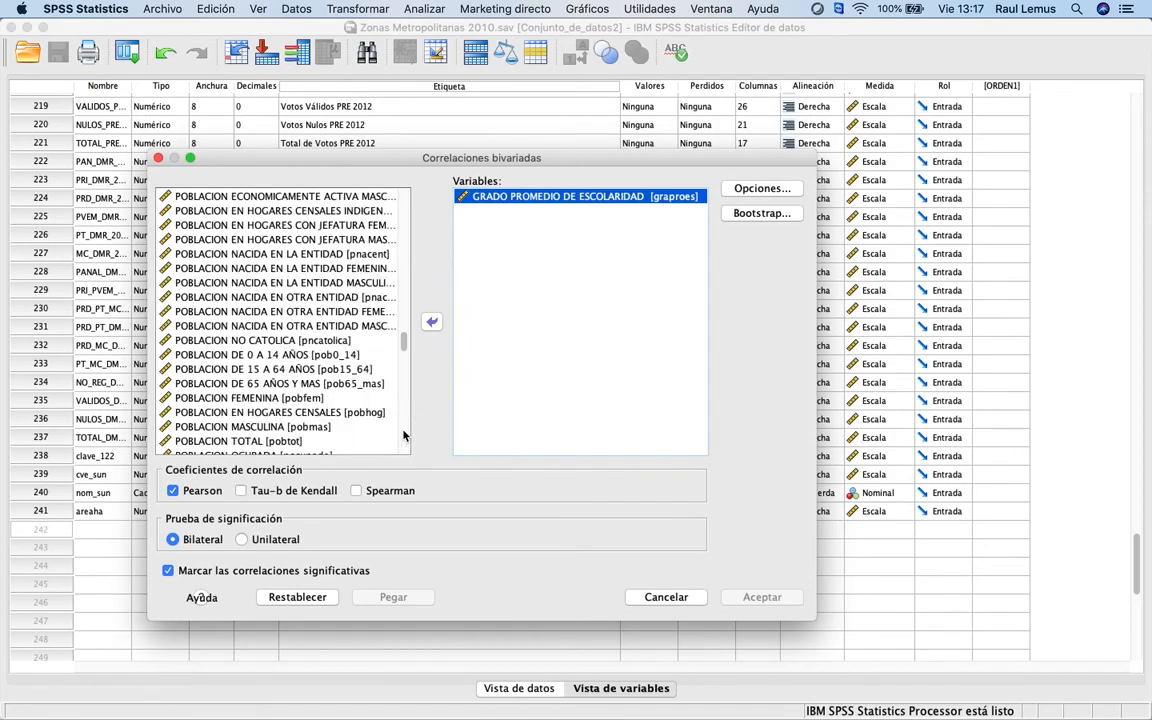
scroll(405, 437, down, 4)
scroll(405, 437, down, 5)
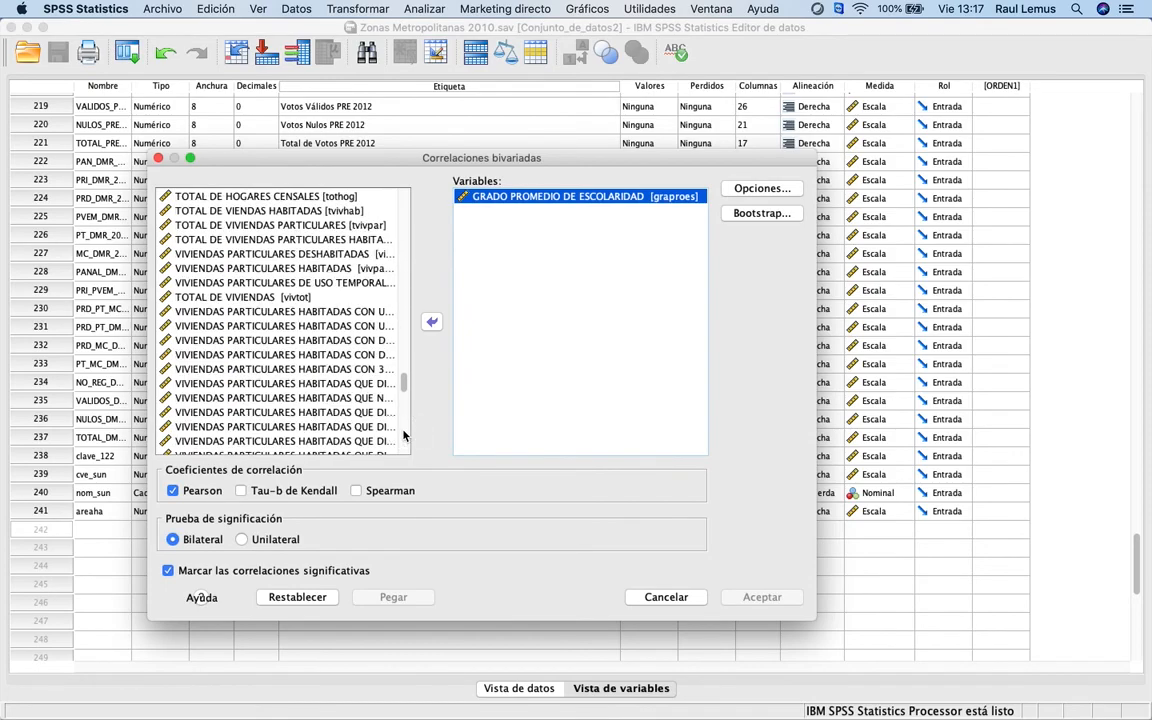
scroll(405, 437, down, 5)
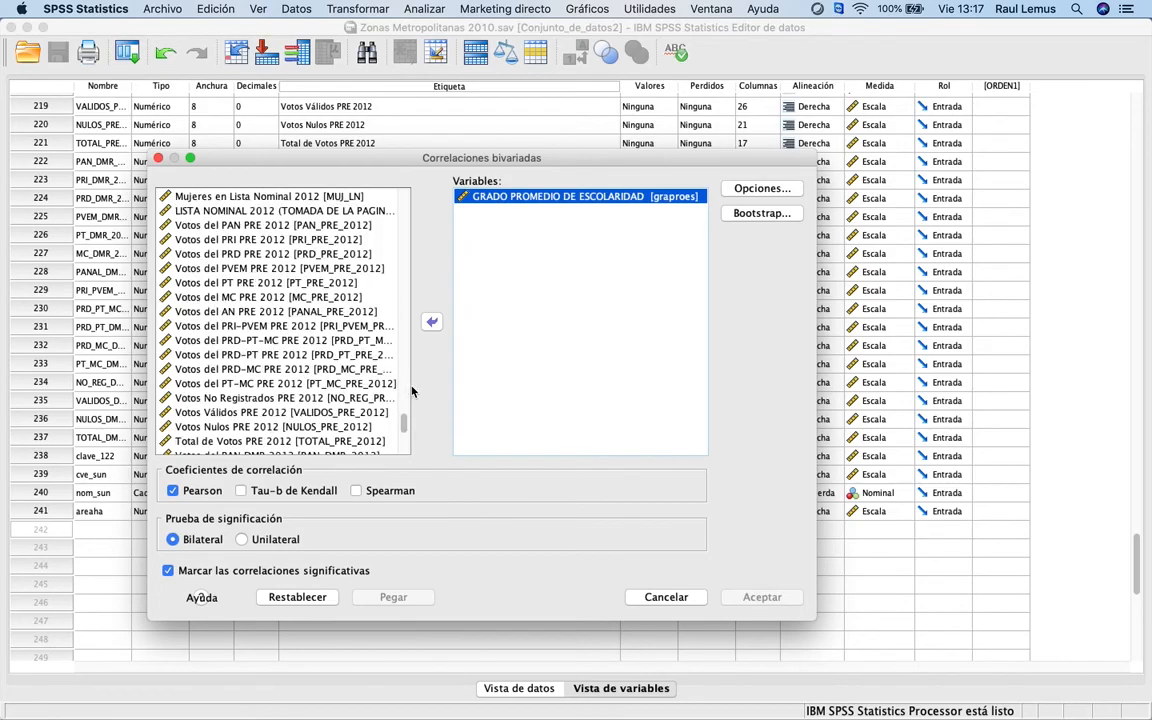
drag(404, 421, 404, 438)
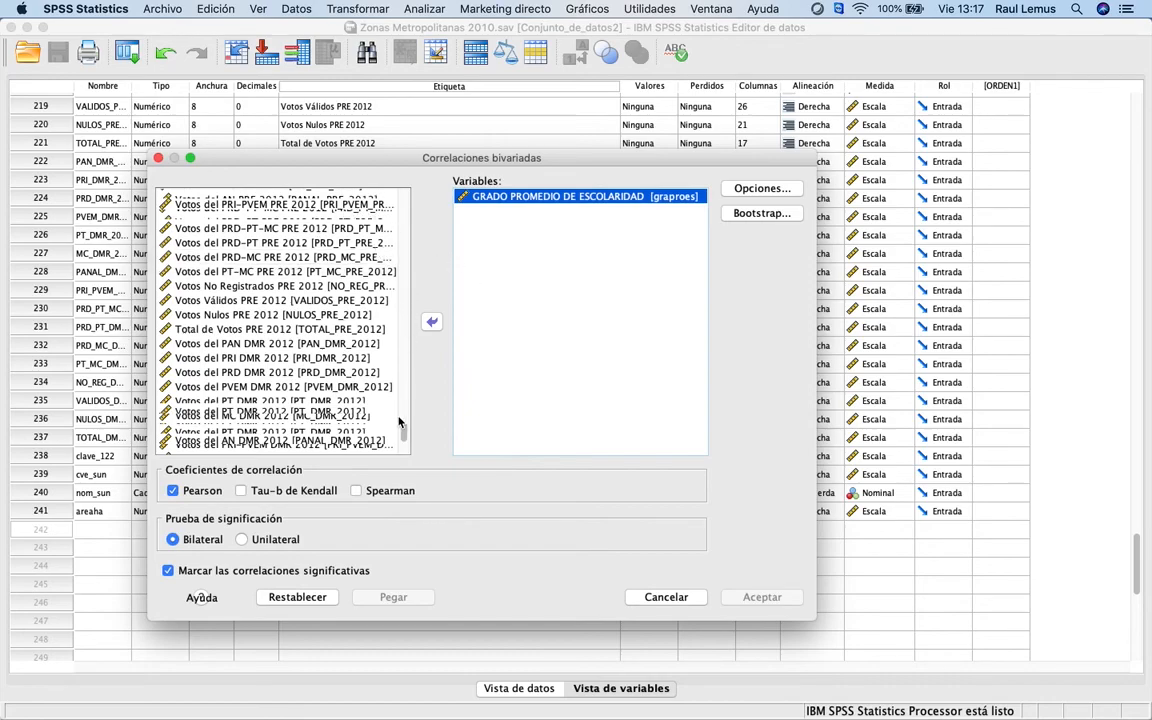
drag(404, 433, 404, 416)
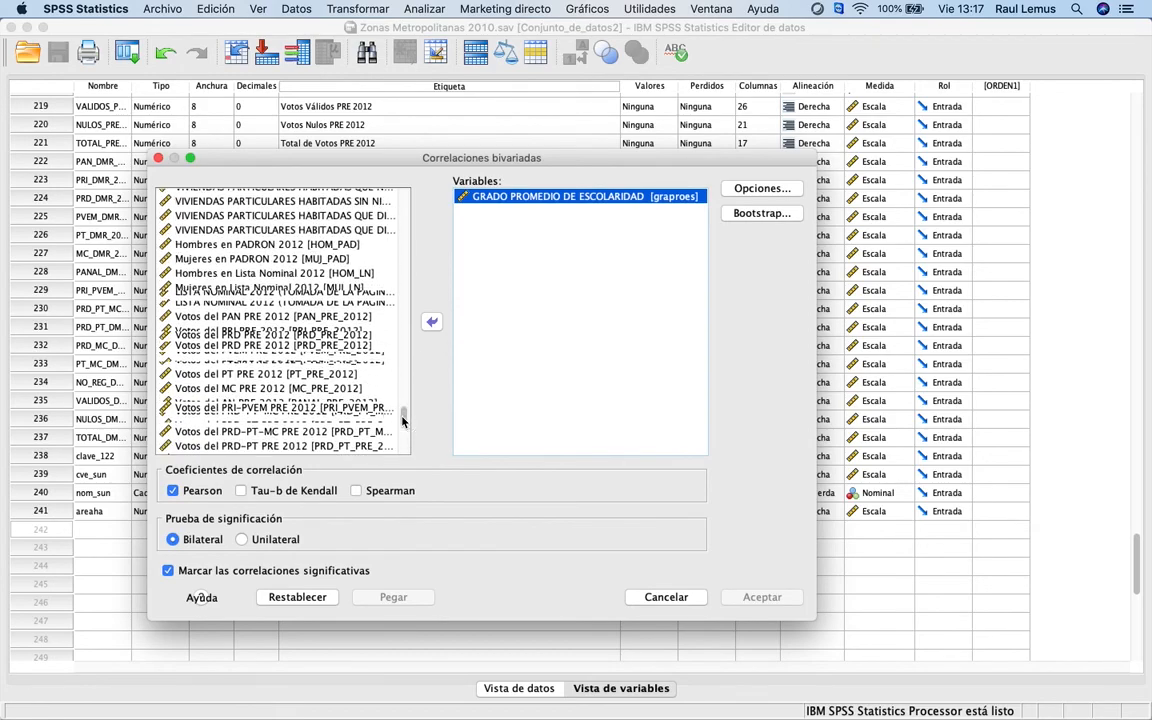
click(251, 261)
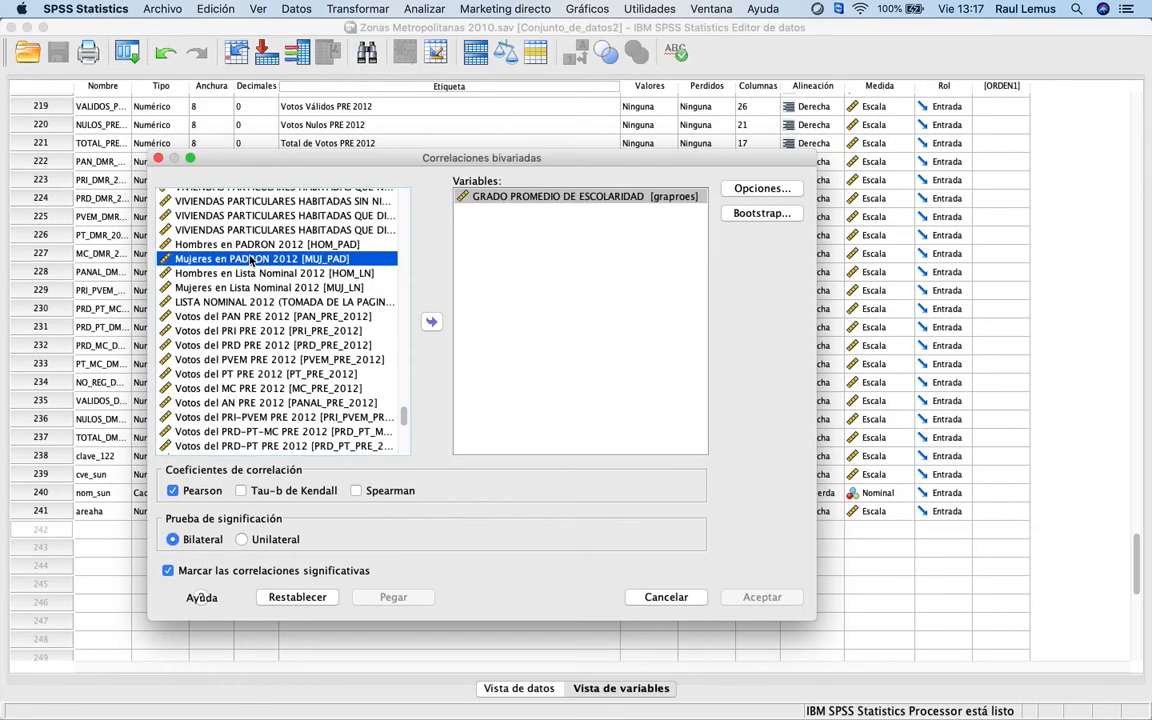
click(228, 318)
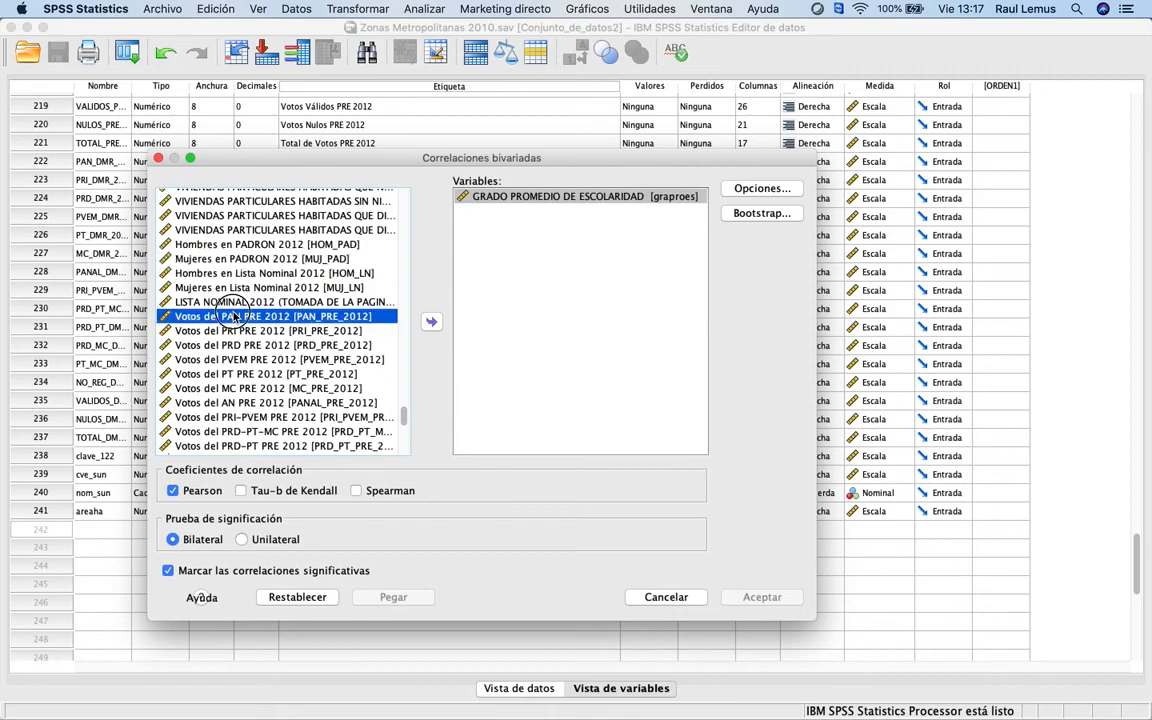
click(431, 323)
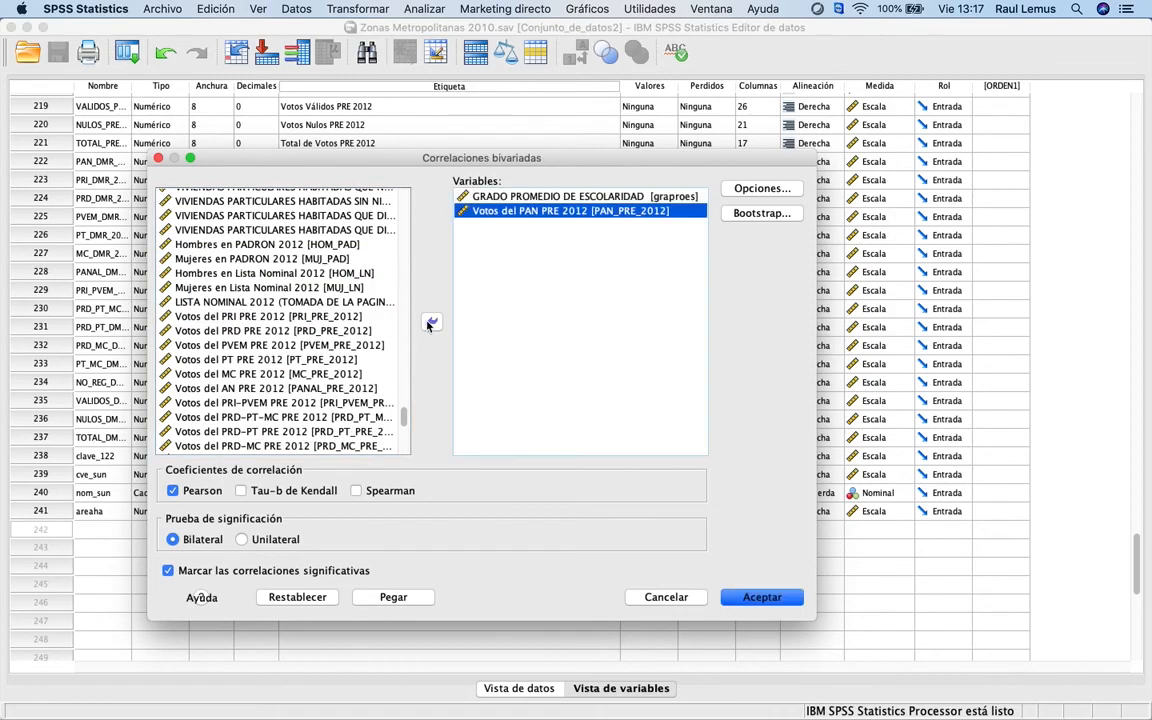
- Add the remaining party and coalition PRE 2012 votes, from PRI through PT-MC, to the correlation variables
click(268, 318)
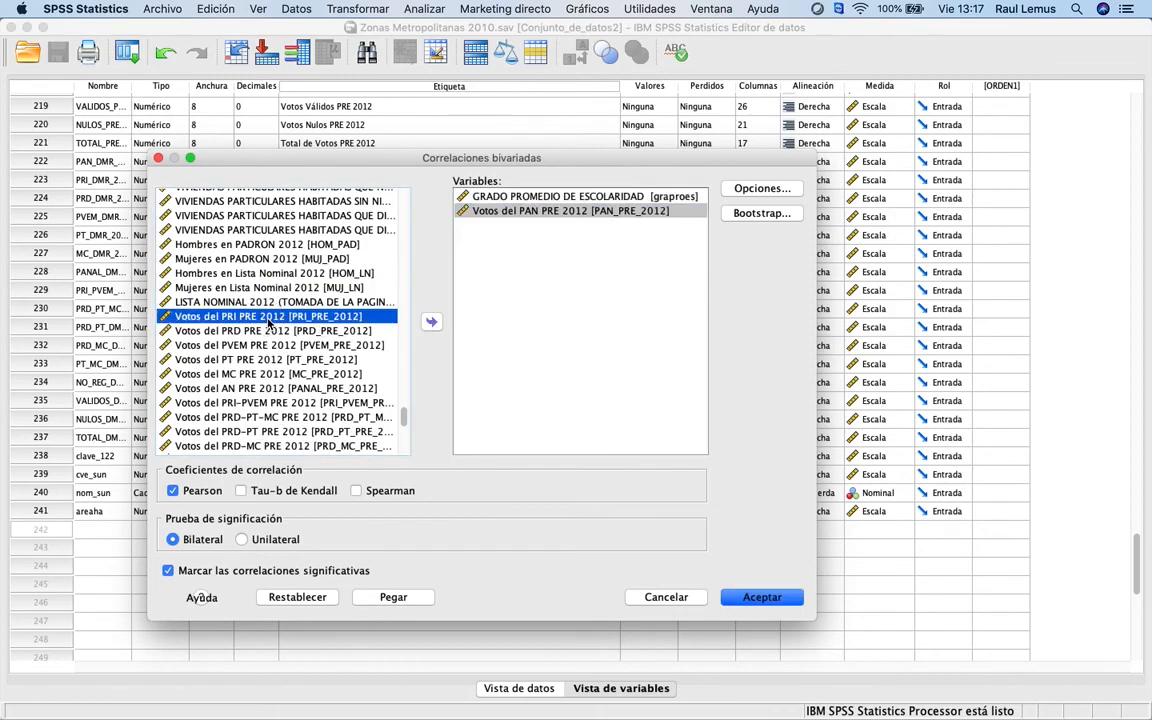
shift+click(248, 400)
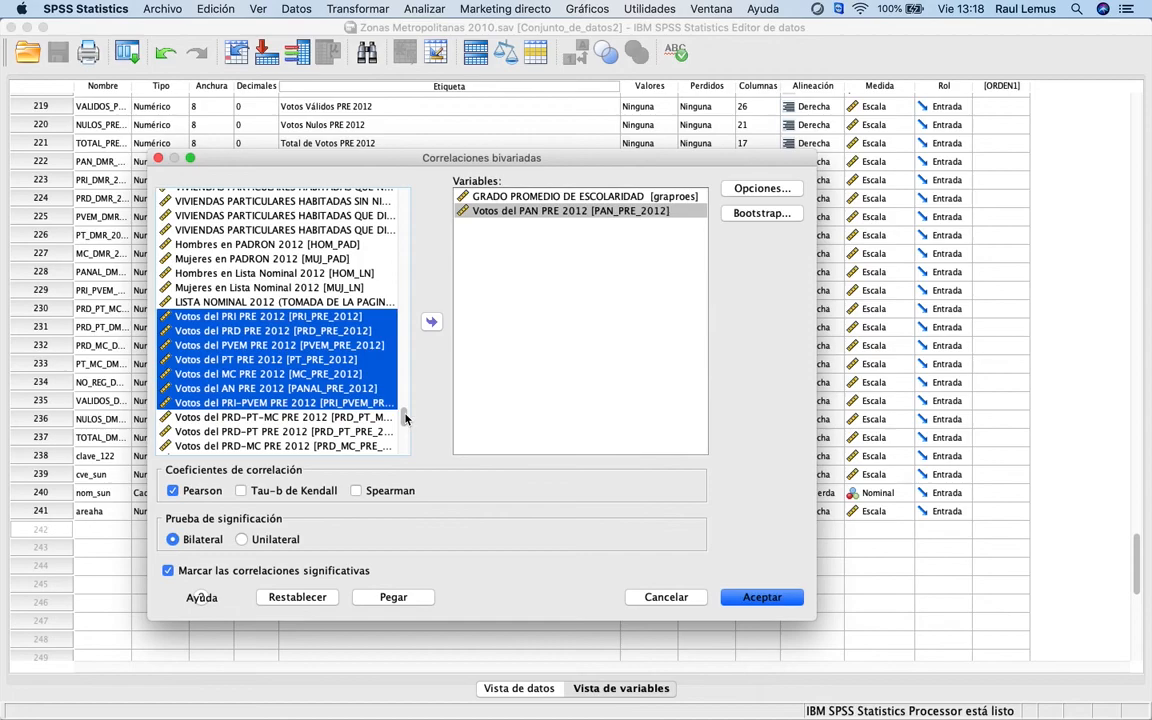
drag(405, 417, 404, 423)
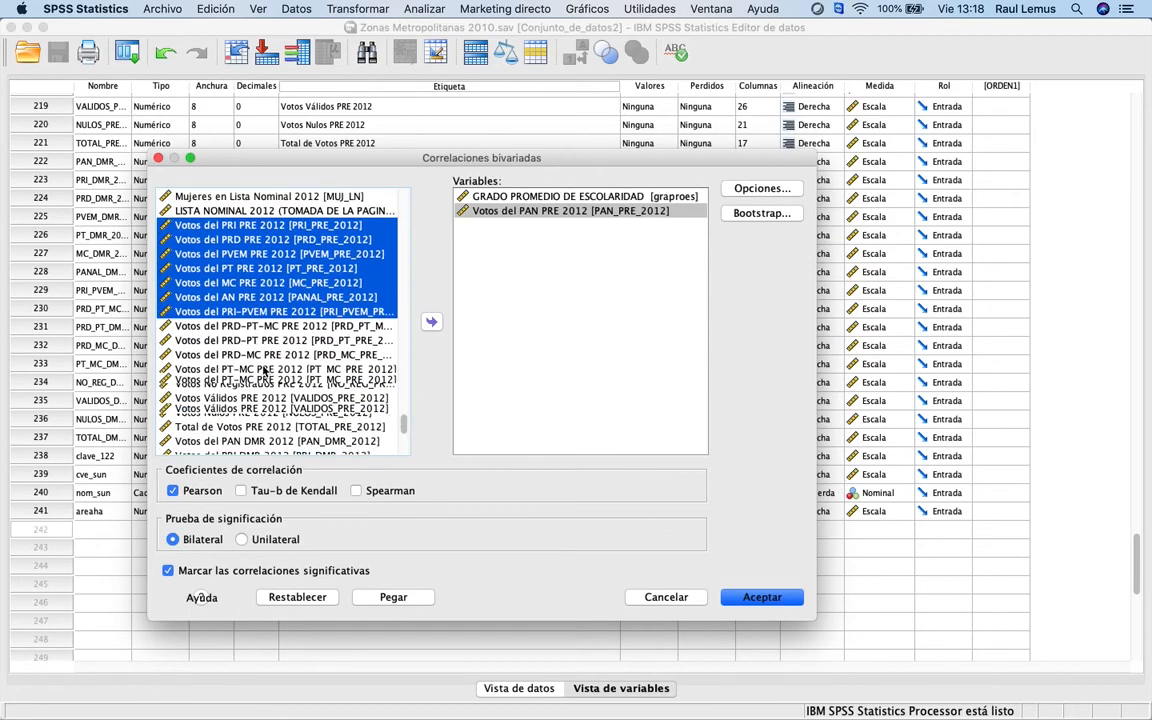
shift+click(265, 370)
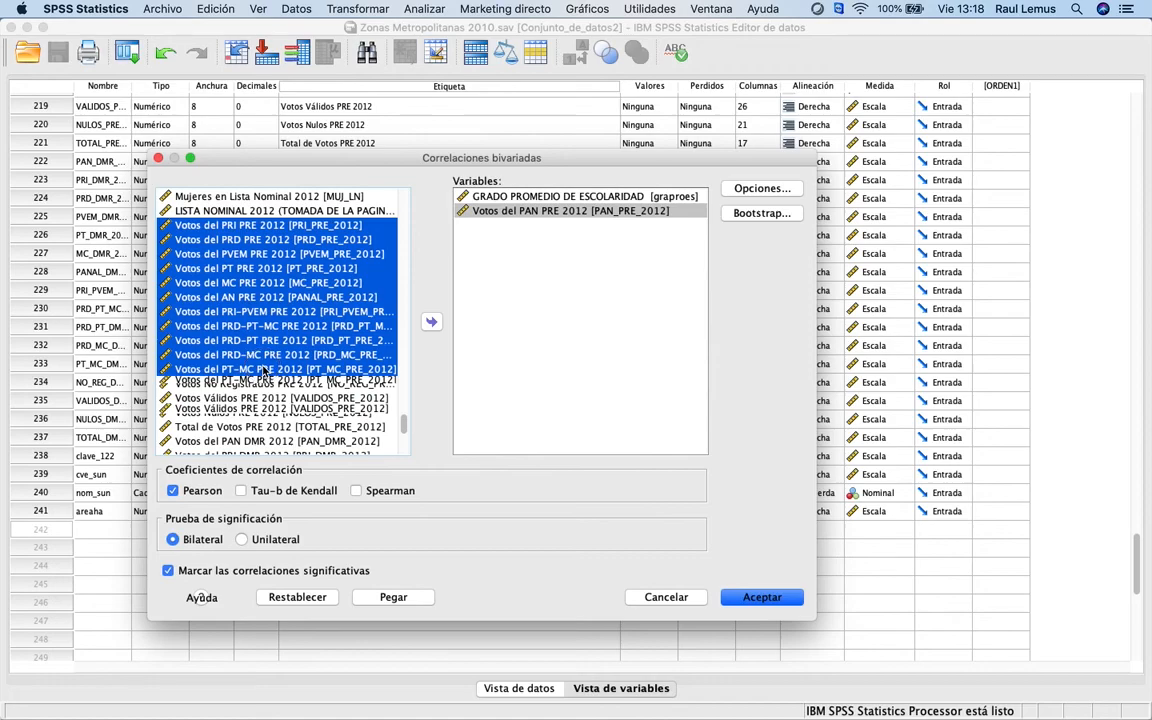
click(431, 322)
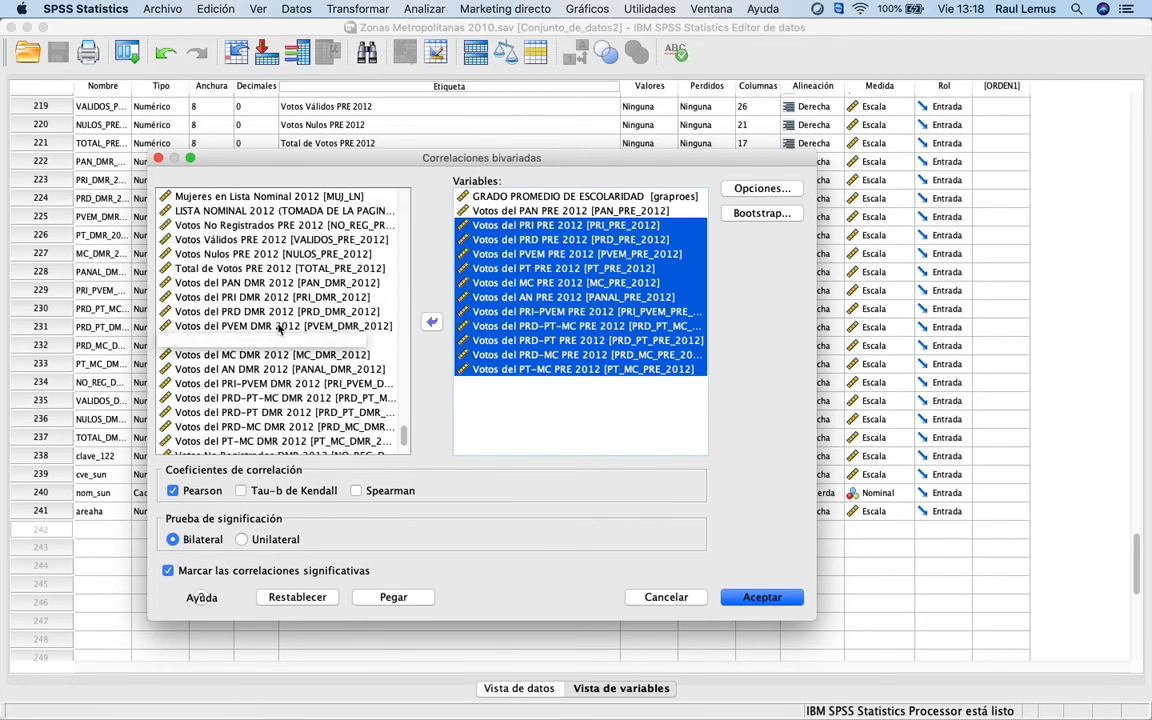
click(258, 269)
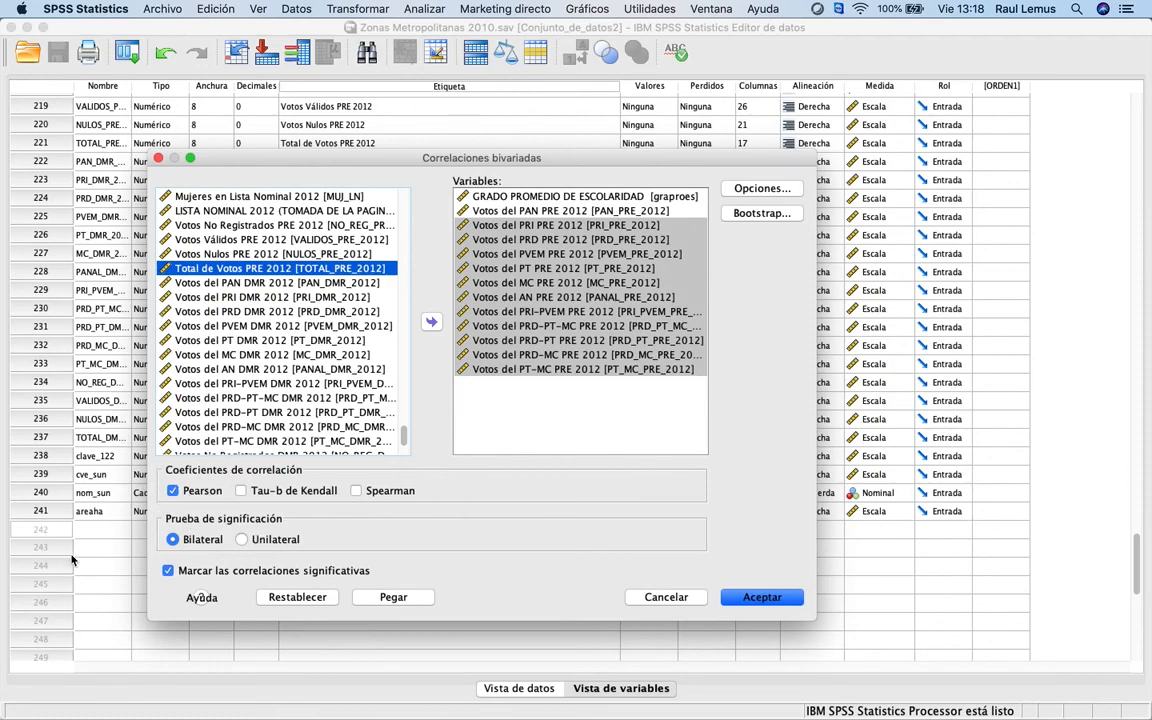
- Include means and standard deviations in the output and run the bivariate Pearson correlation
click(750, 188)
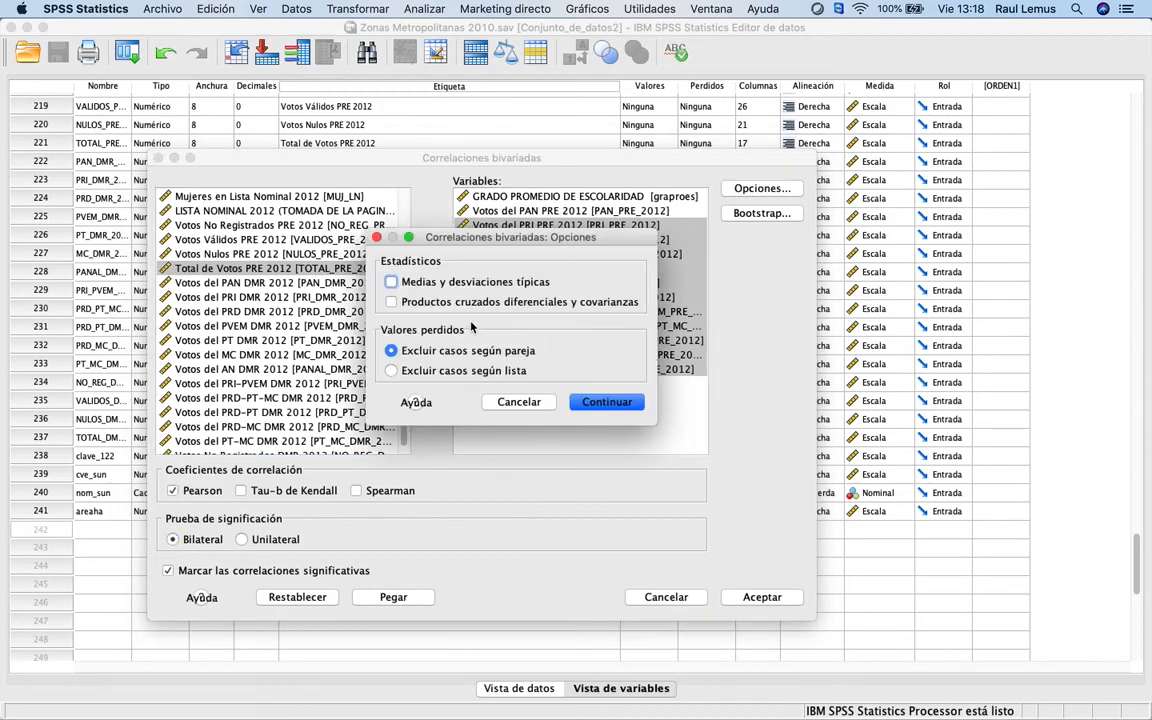
click(391, 283)
click(597, 408)
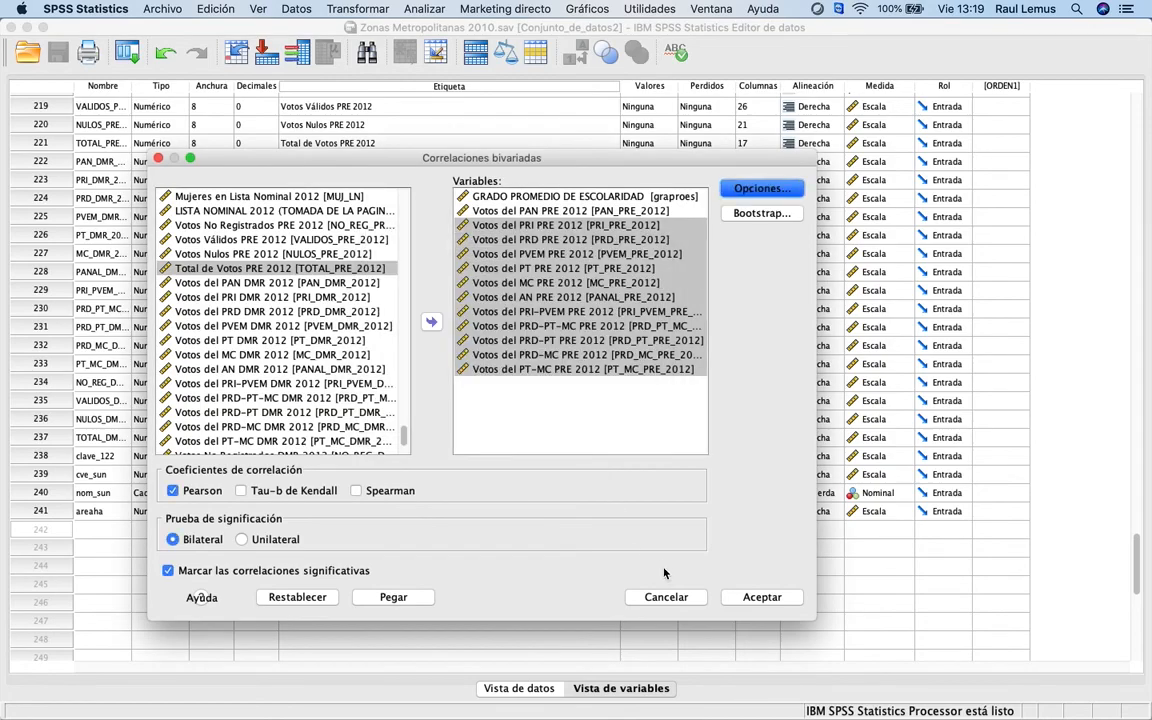
click(747, 601)
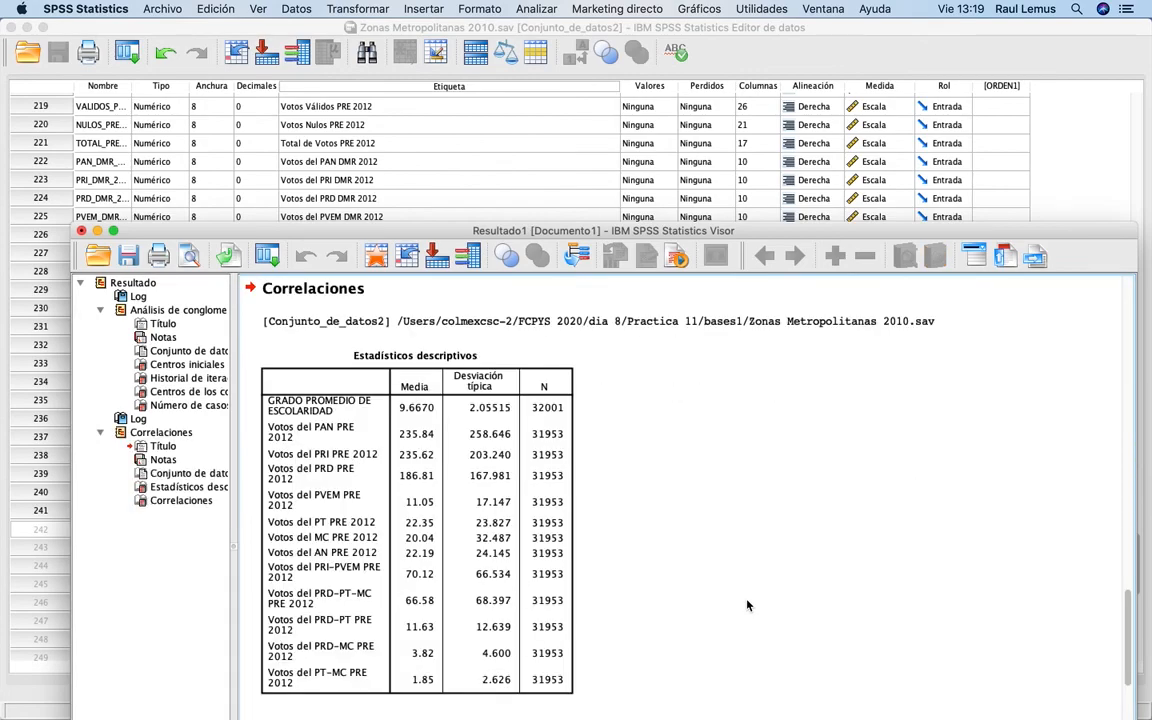
- Show the Correlaciones table in the results and enlarge the output window to full screen to examine the coefficients
click(505, 522)
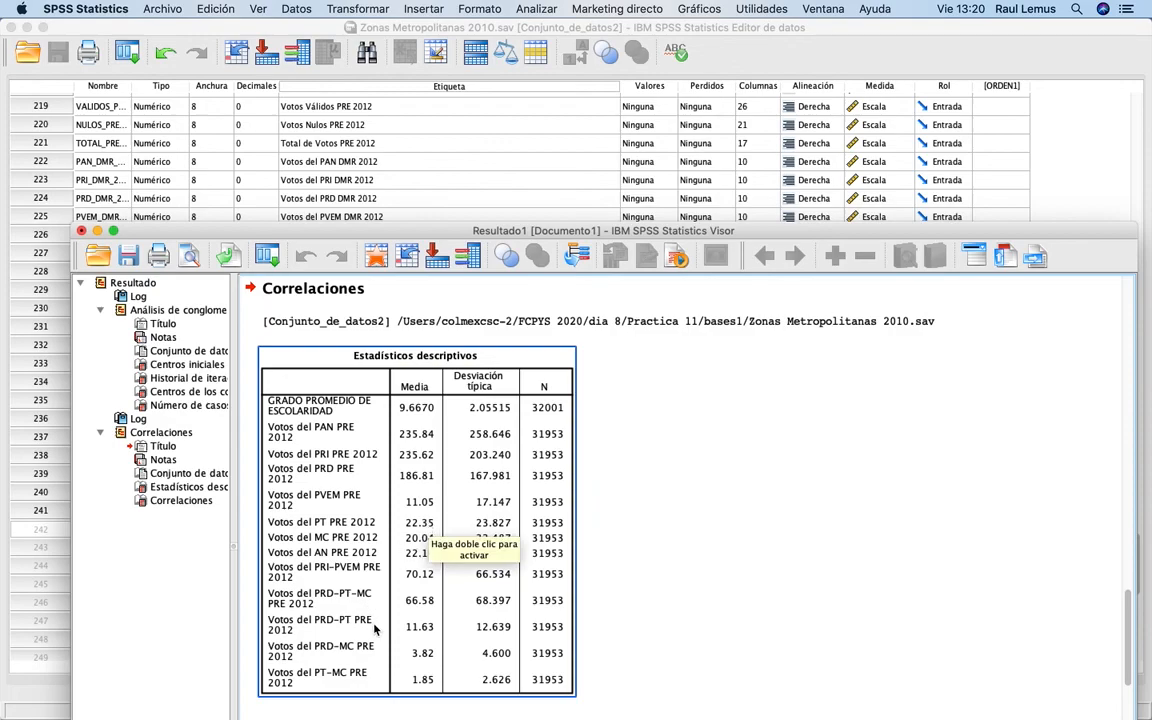
click(182, 501)
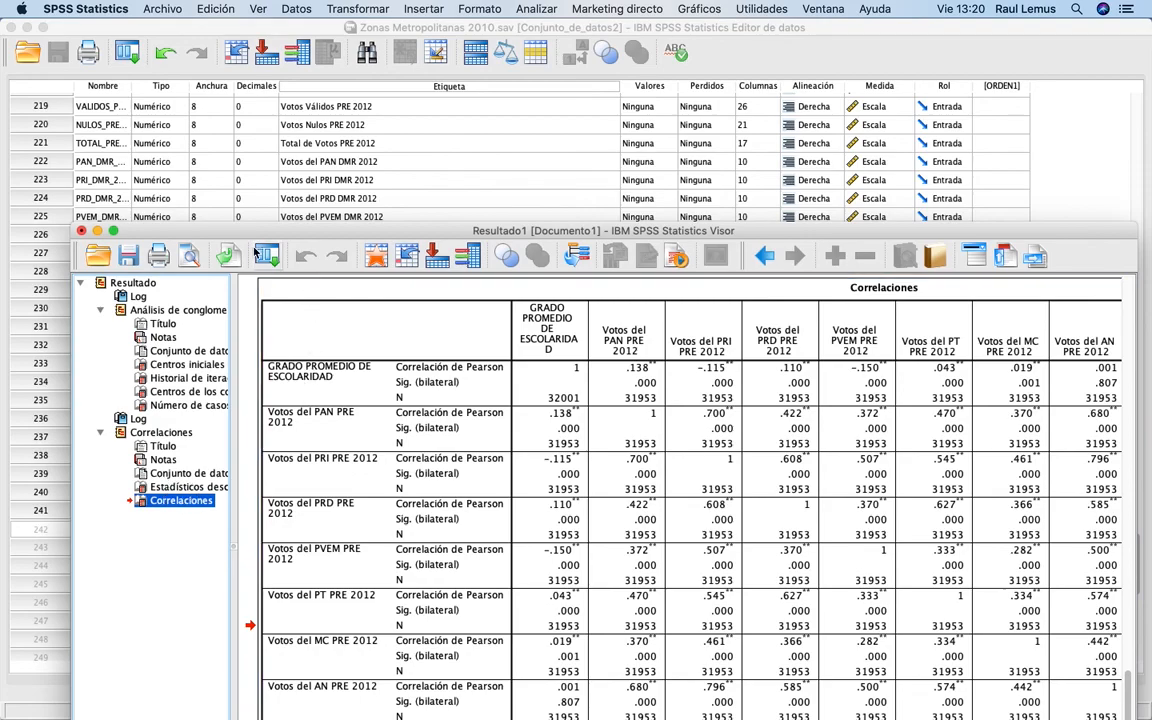
drag(241, 230, 171, 84)
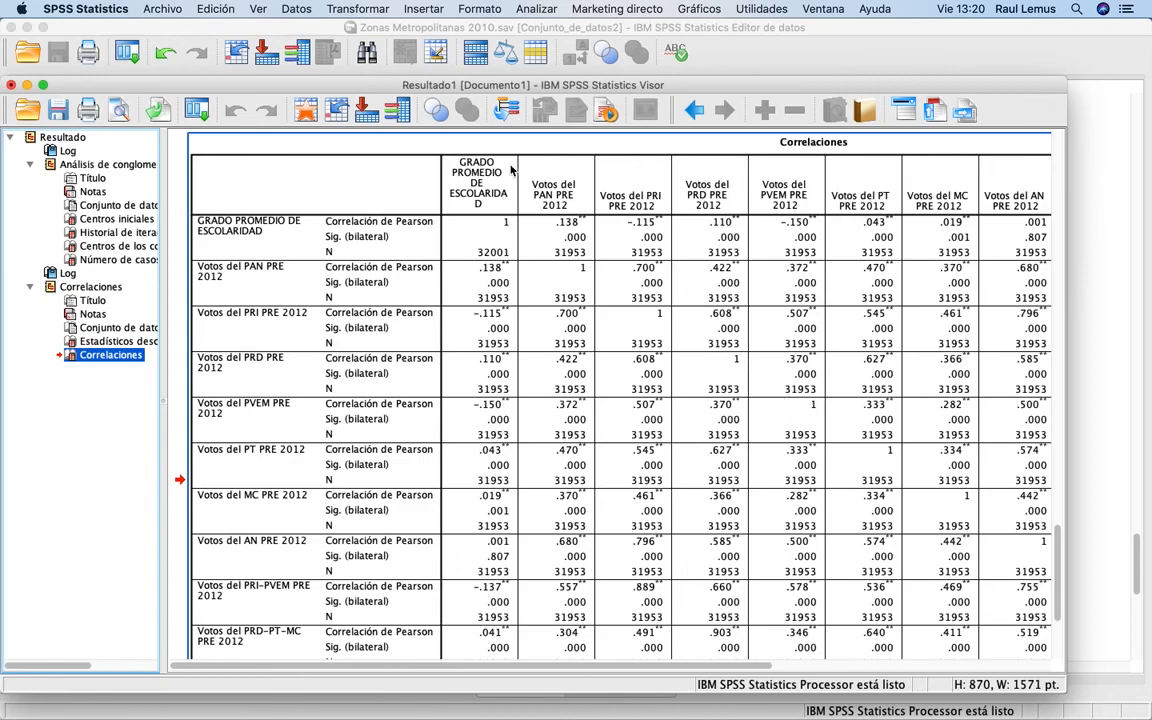
click(43, 85)
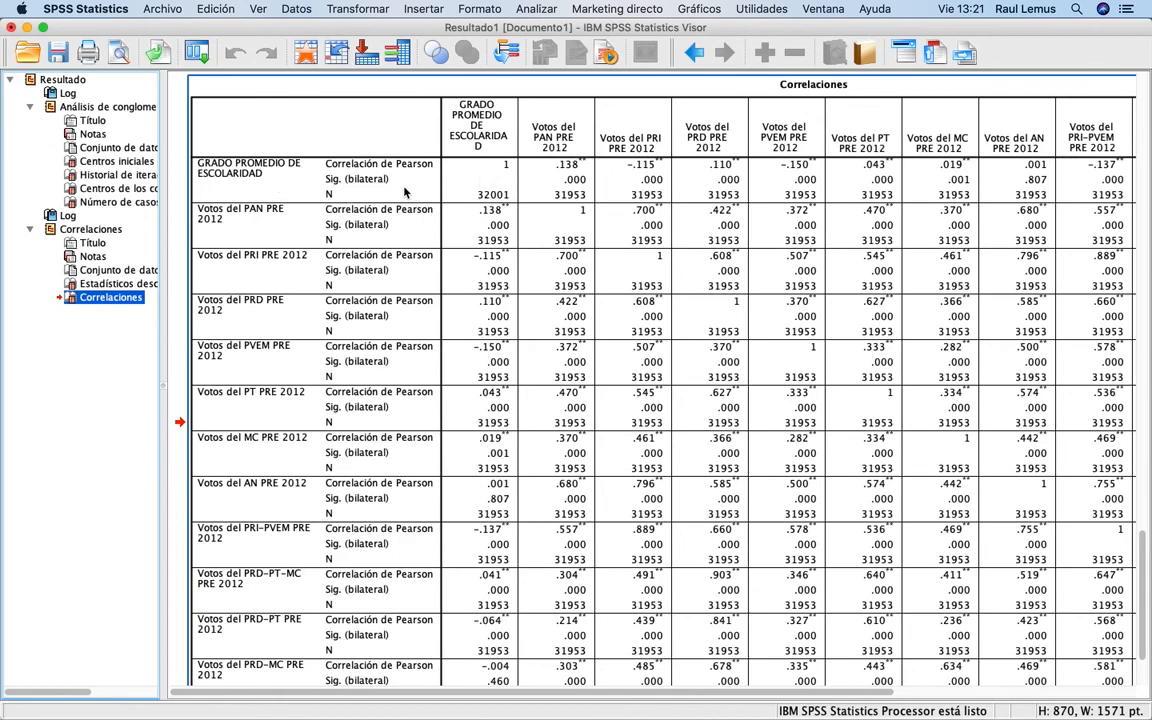
- Examine the Correlaciones table down to its last row, focusing on how average schooling correlates with the 2012 presidential votes
click(483, 180)
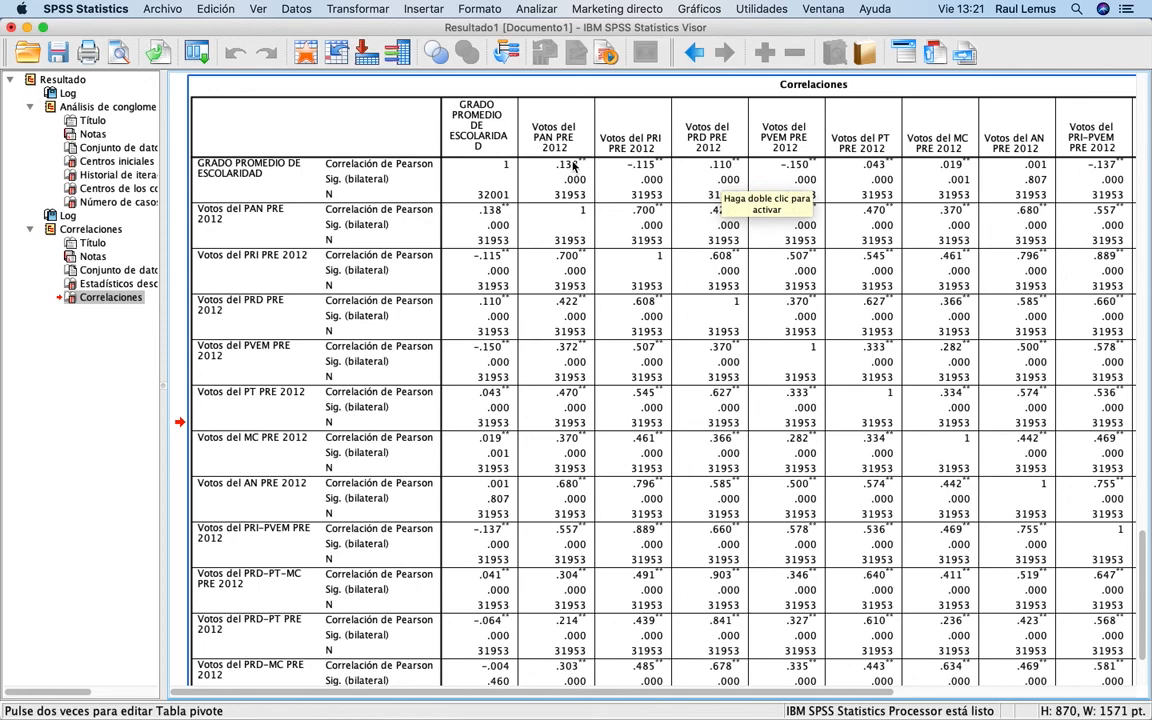
scroll(576, 264, up, 20)
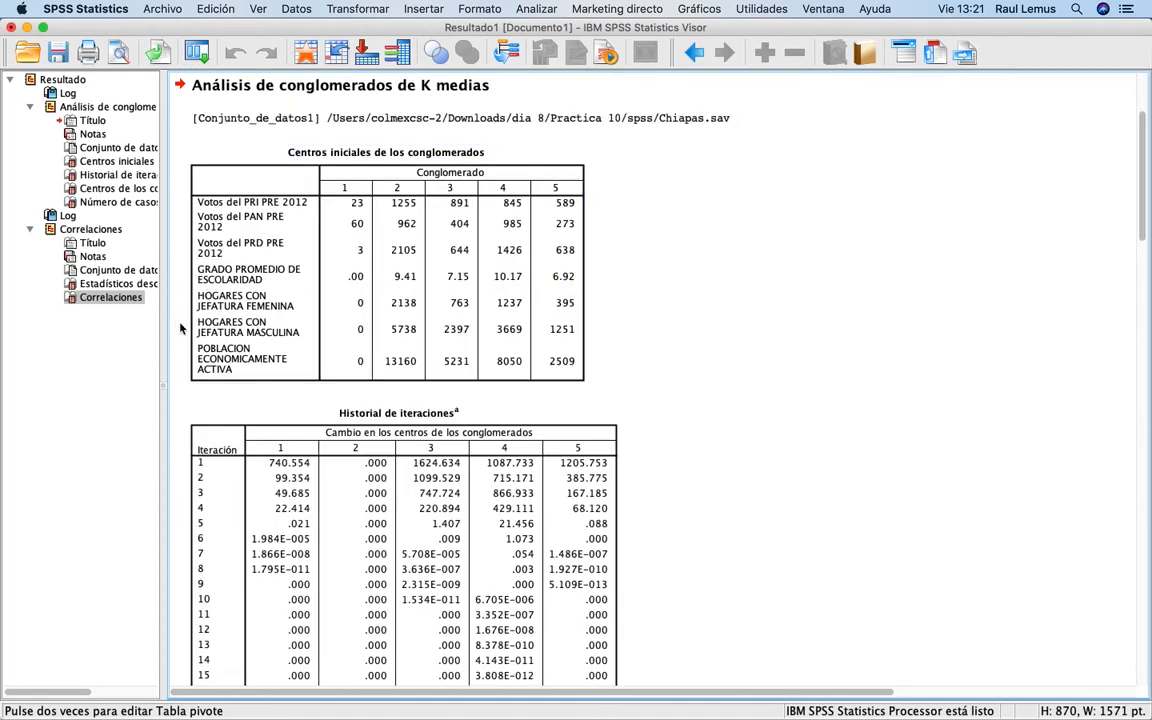
click(112, 297)
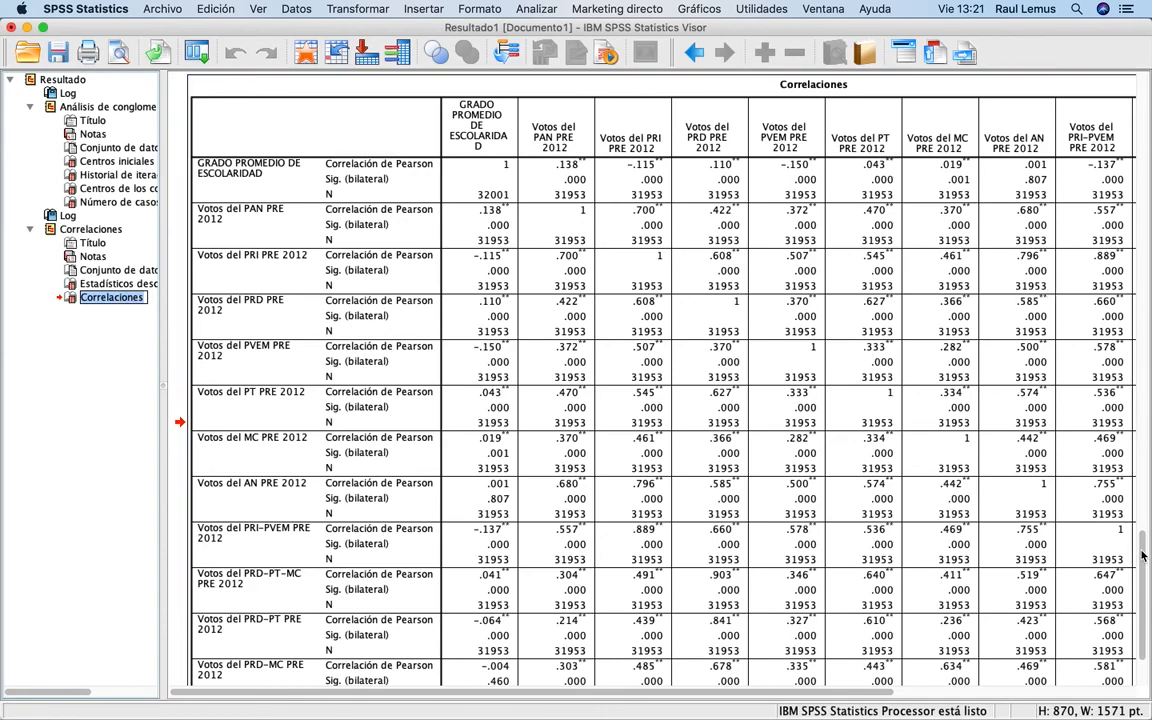
scroll(1145, 590, down, 5)
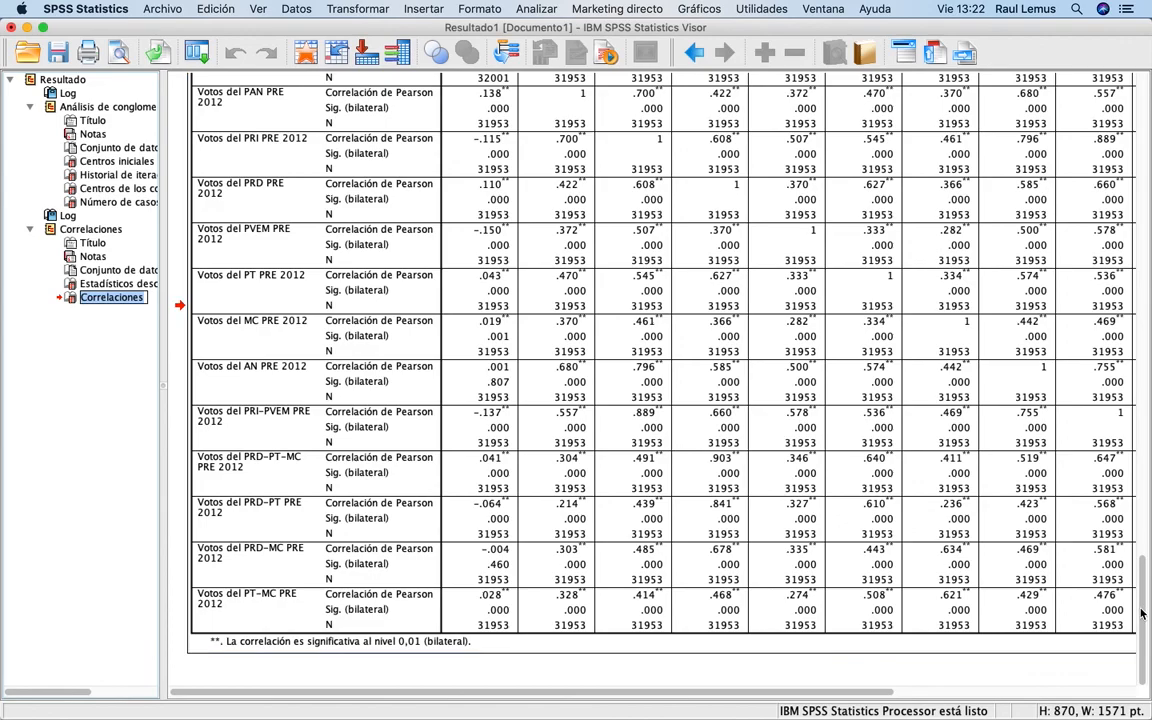
scroll(1143, 612, up, 8)
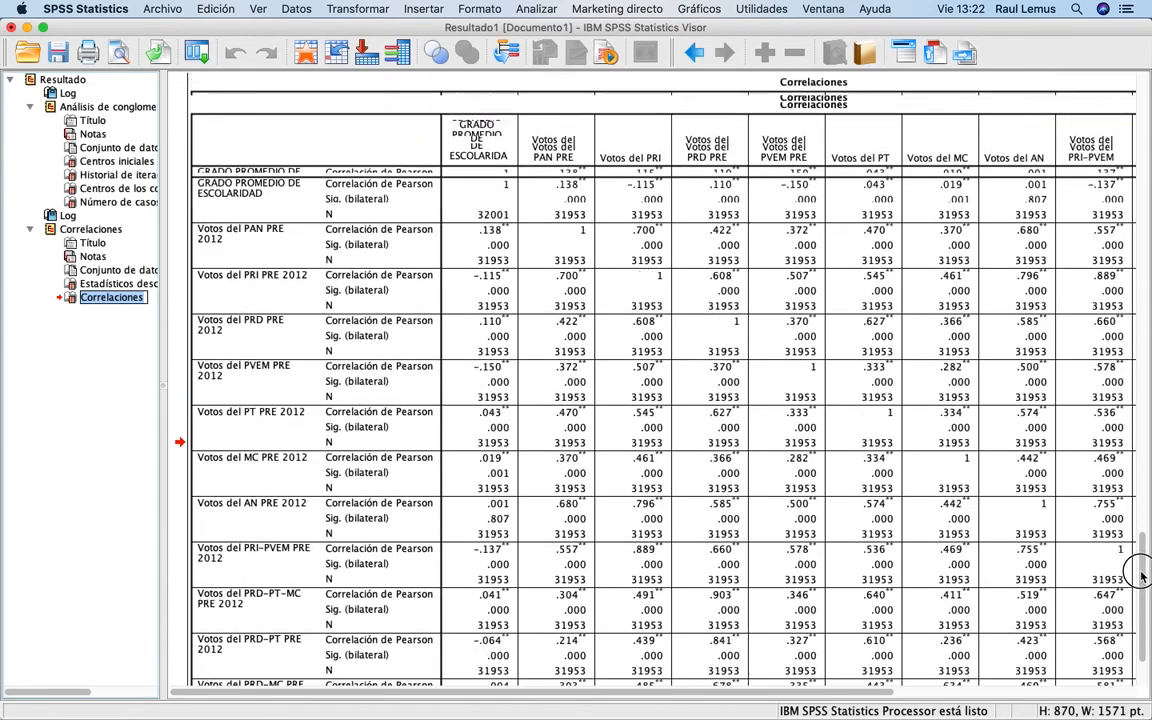
scroll(1140, 518, down, 4)
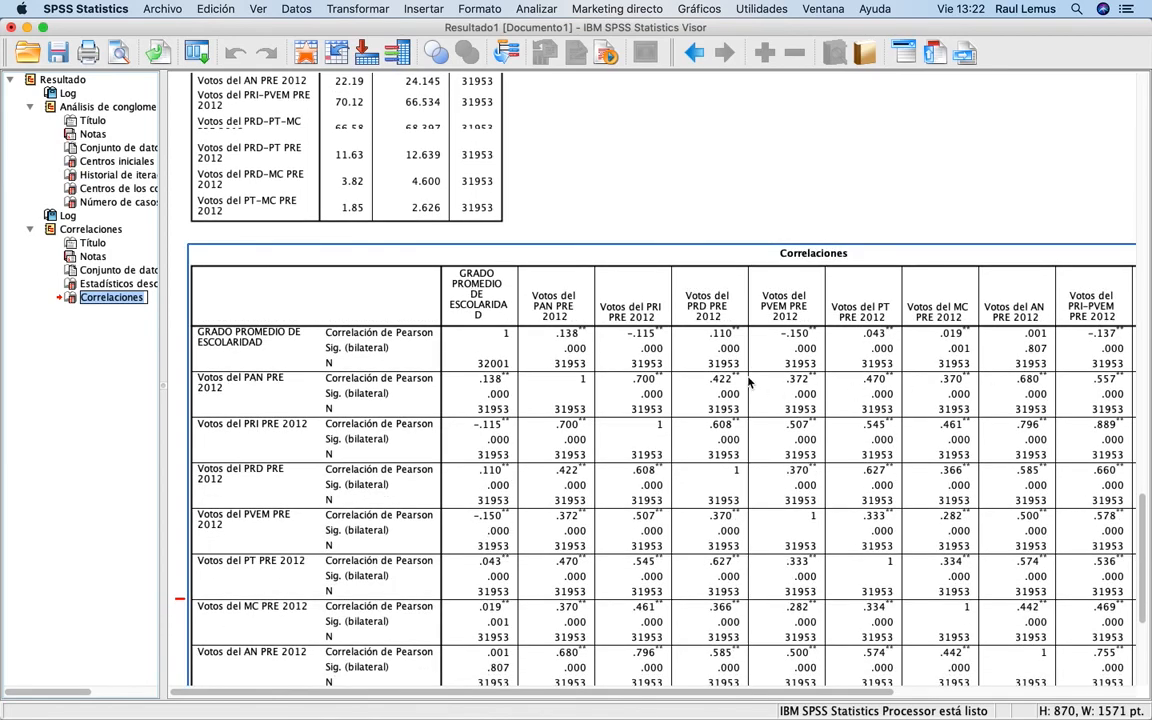
click(496, 344)
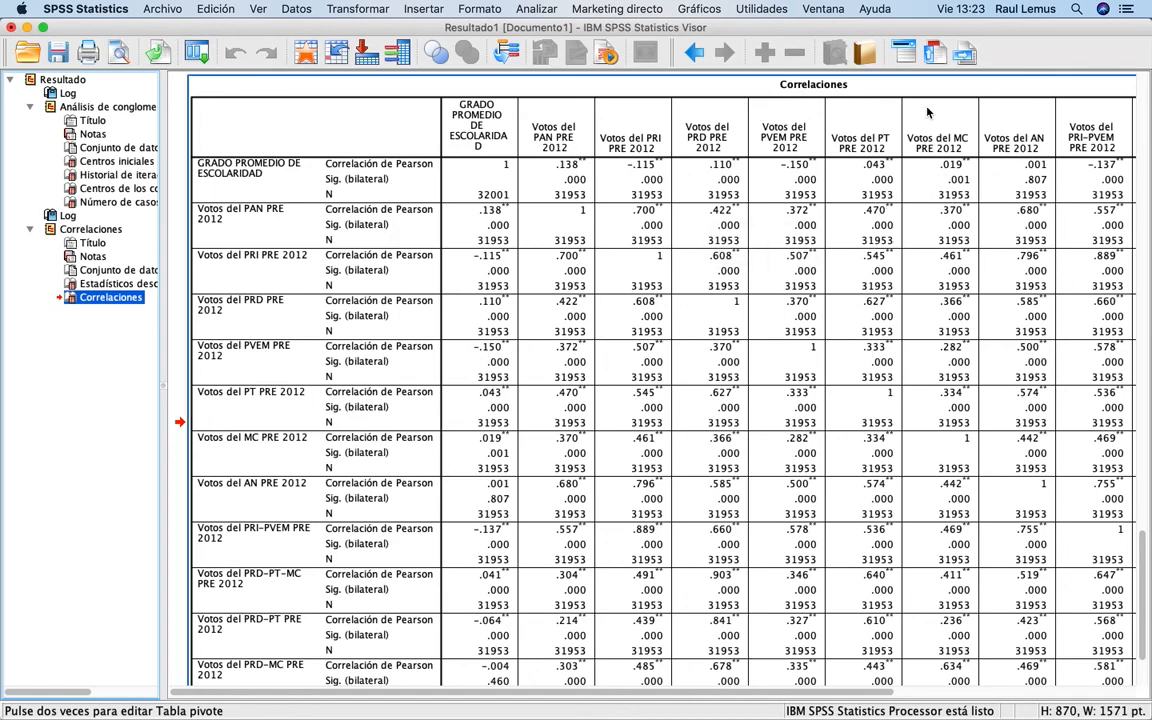
- Examine the schooling correlations across the remaining party and coalition columns, through Votos del PT-MC PRE 2012
click(862, 124)
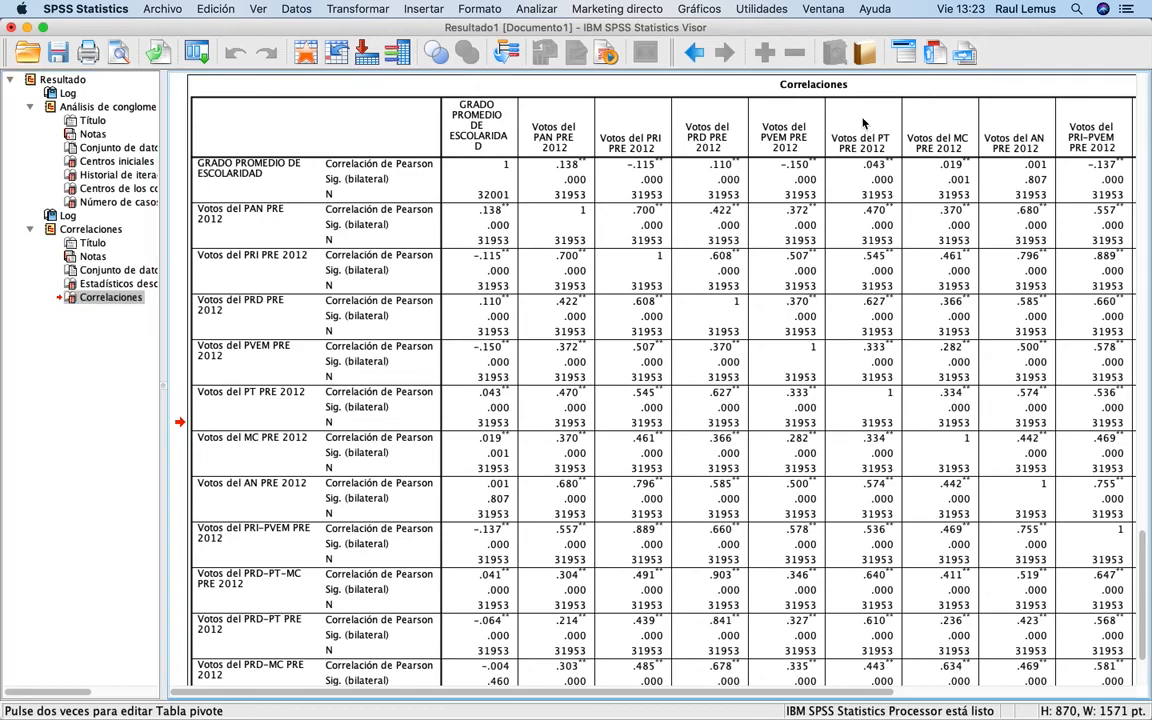
scroll(864, 122, right, 5)
scroll(864, 122, right, 2)
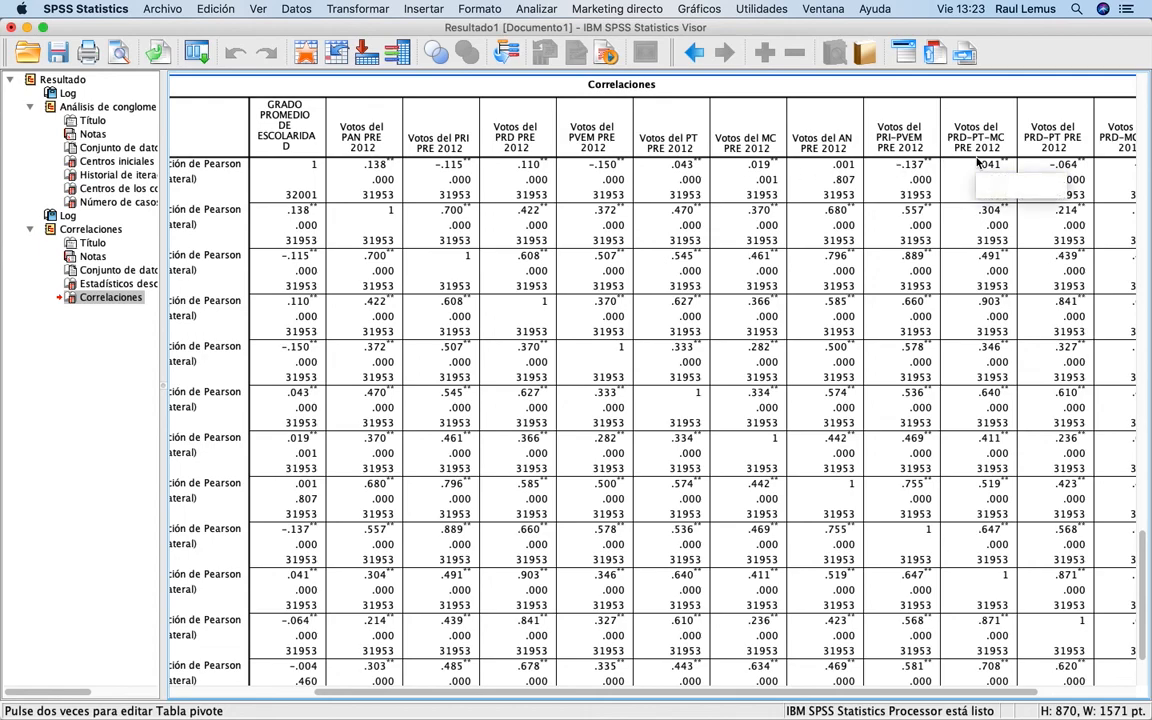
scroll(977, 160, right, 5)
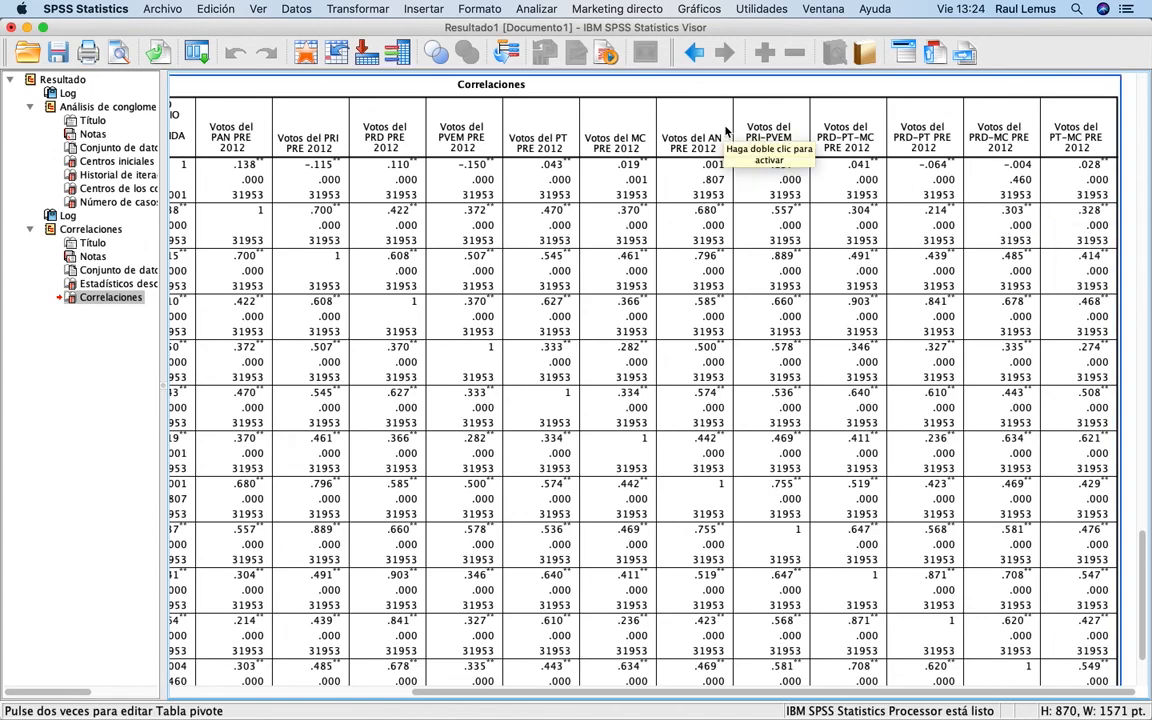
scroll(727, 131, left, 1)
scroll(727, 131, left, 8)
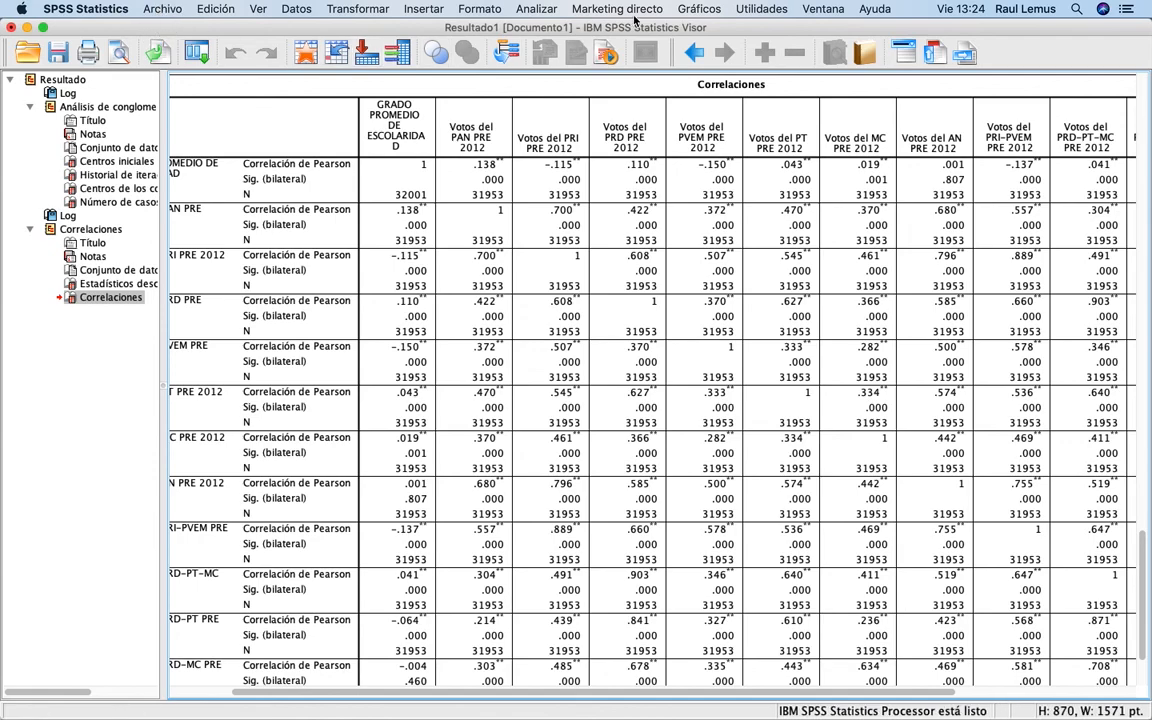
- Switch to the Zonas Metropolitanas 2010.sav dataset and choose dBASE IV (*.dbf) as the format for saving a copy
click(821, 10)
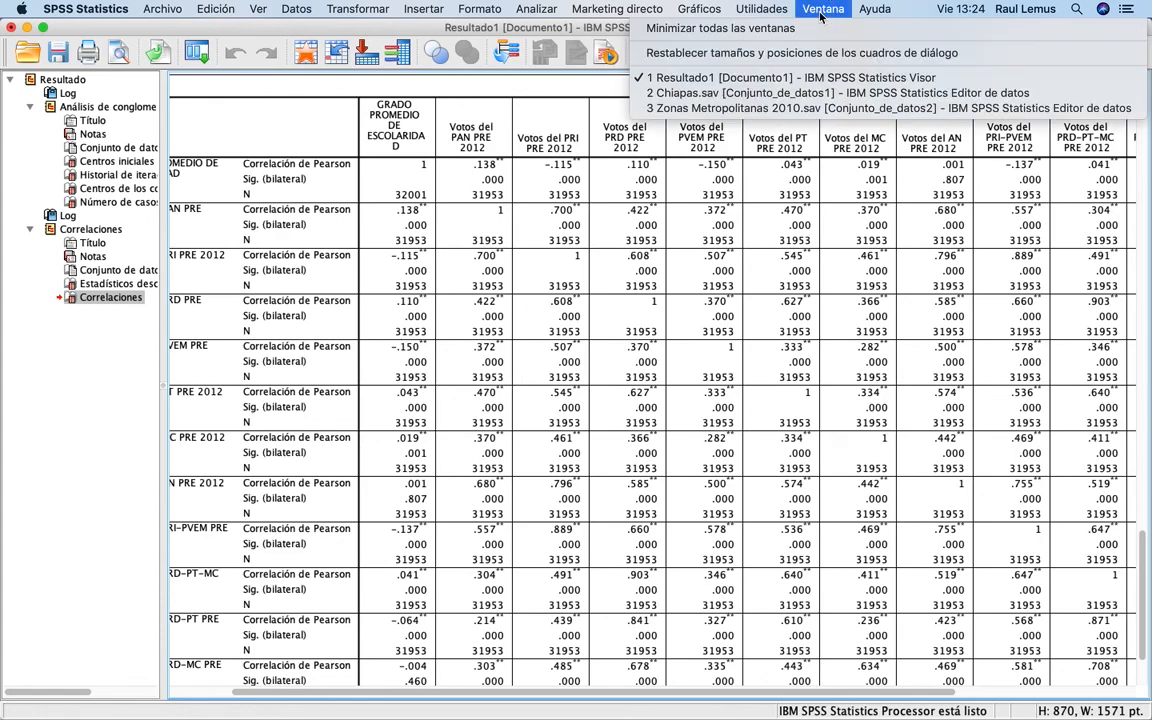
click(800, 107)
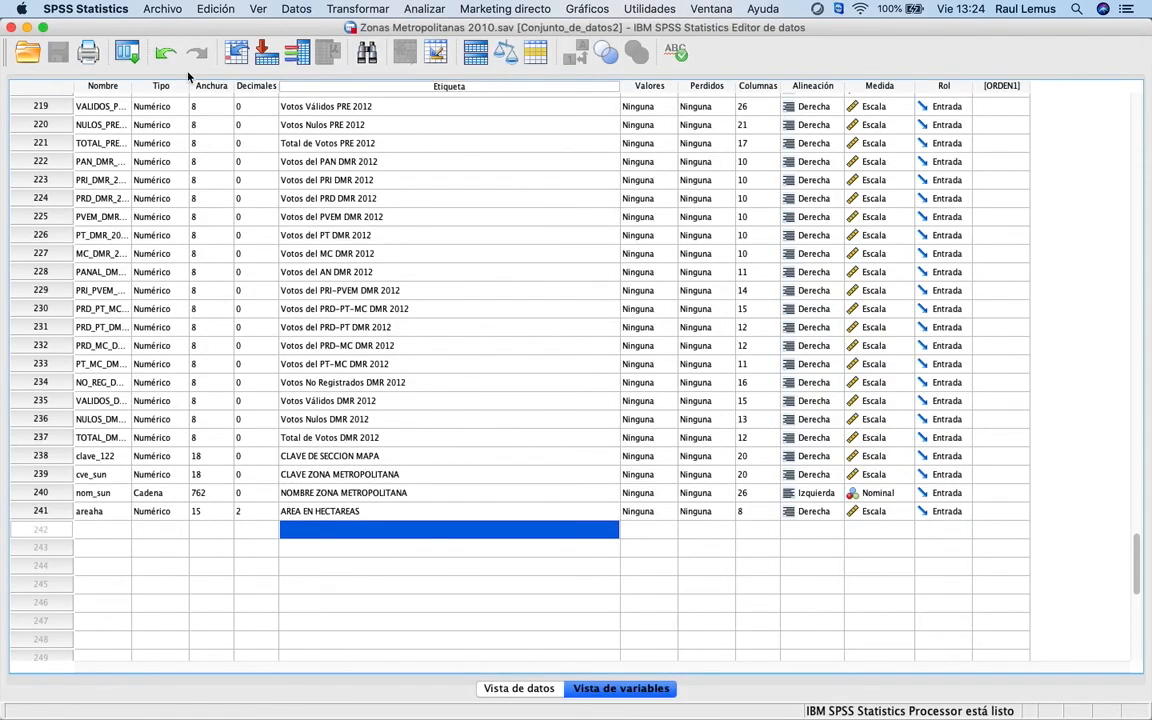
click(160, 9)
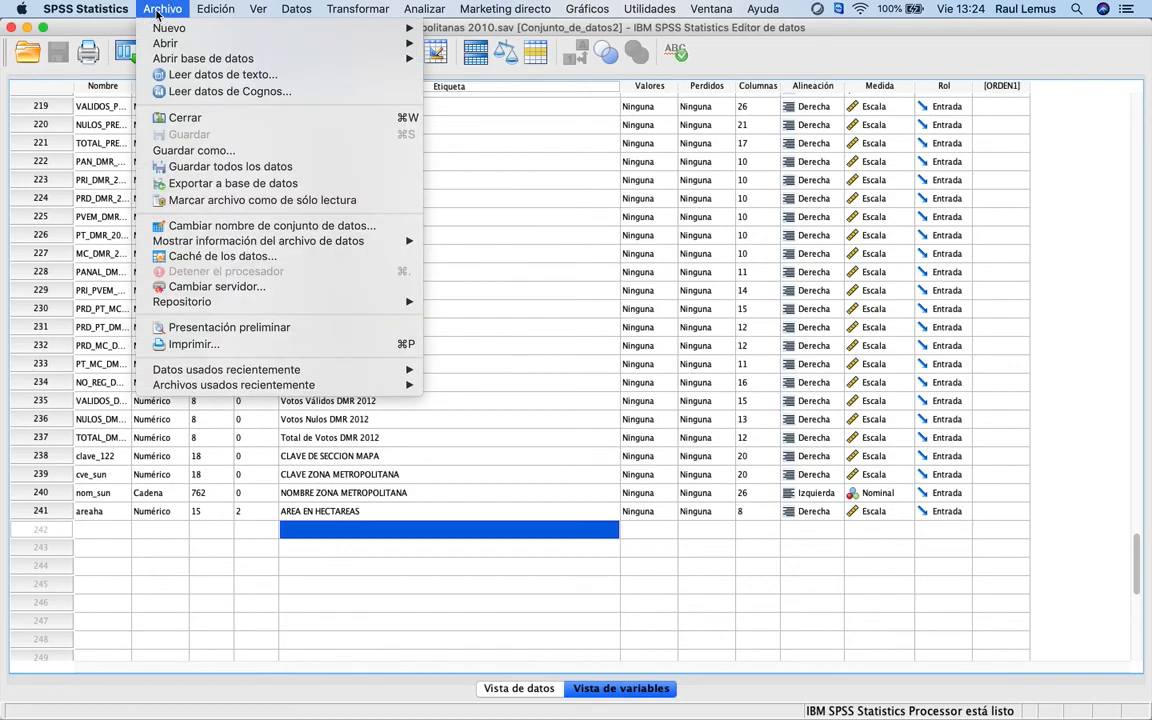
click(200, 150)
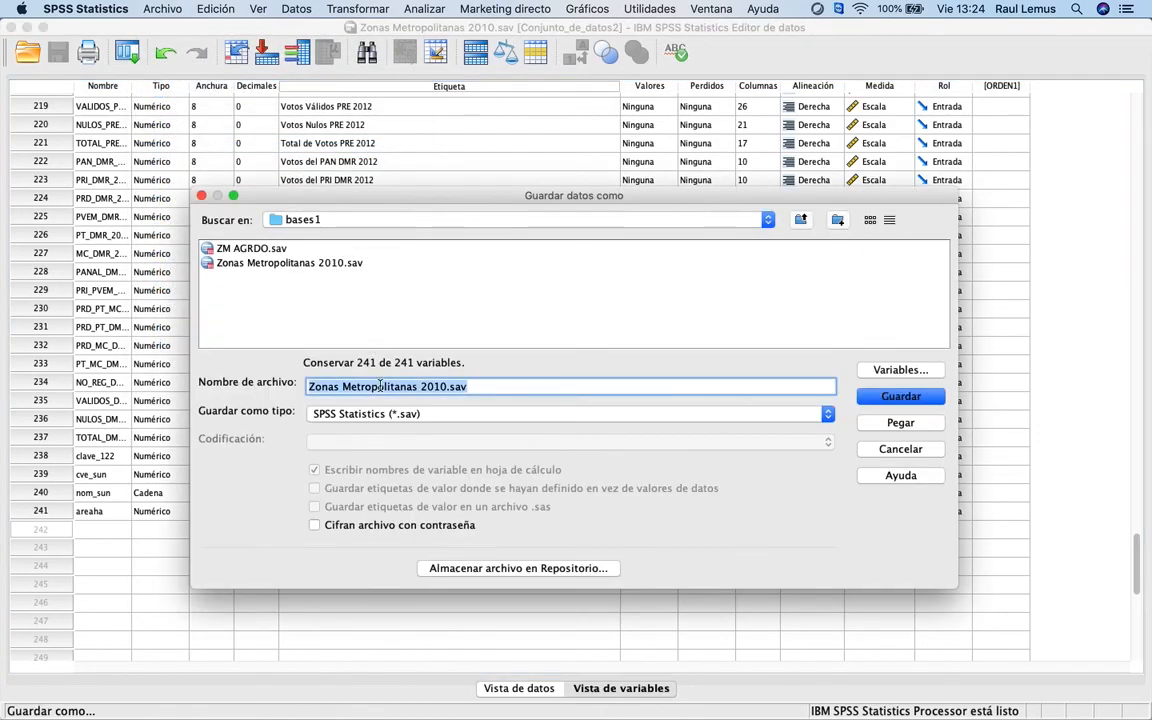
click(392, 415)
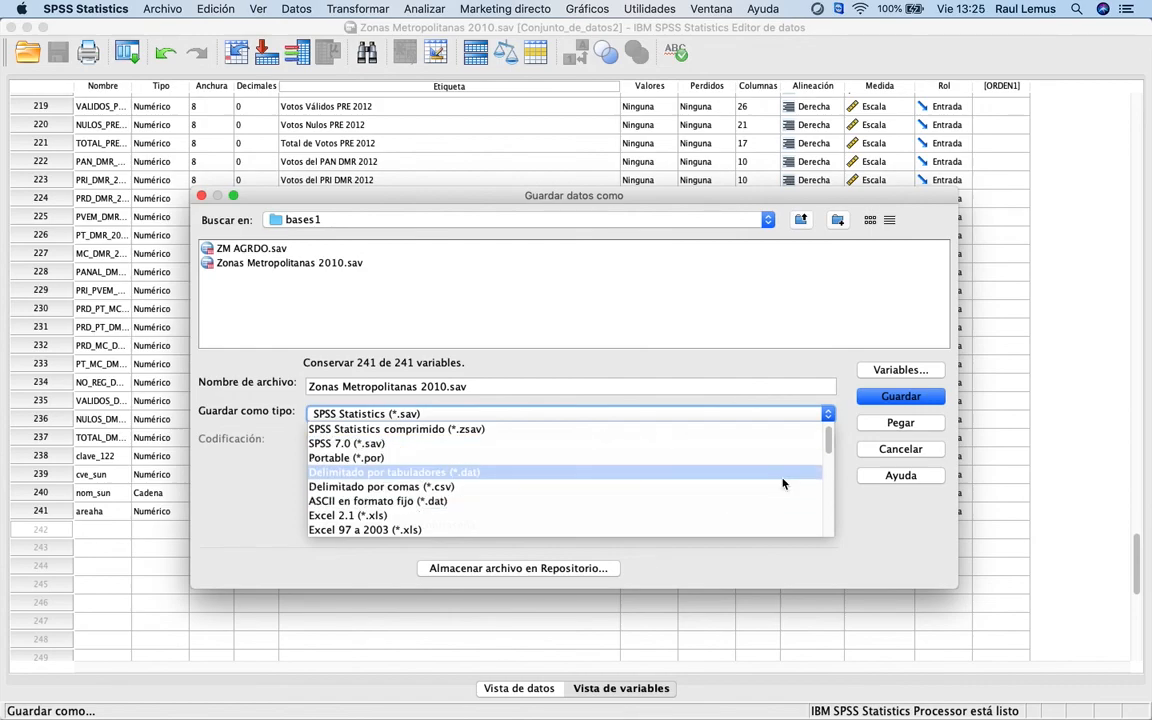
click(827, 497)
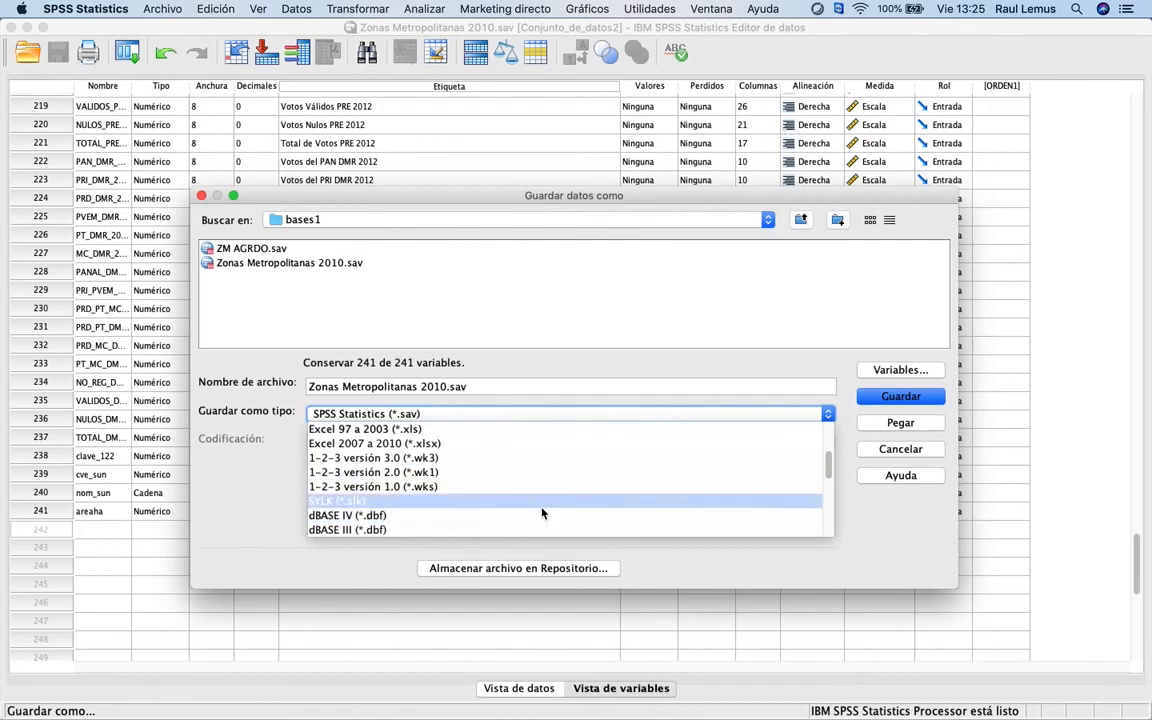
click(515, 515)
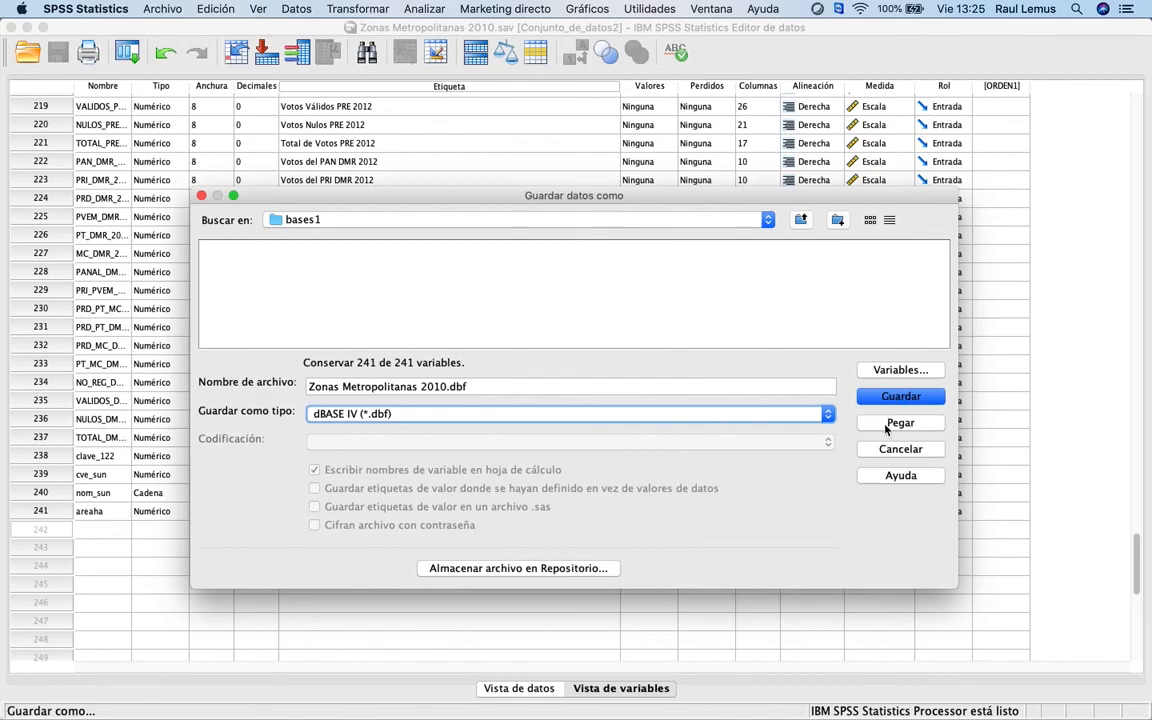
- Exclude all variables from the exported file, then keep only CLAVE_12, CVEMUN, clavegeo, SECCIONT and graproes
click(892, 370)
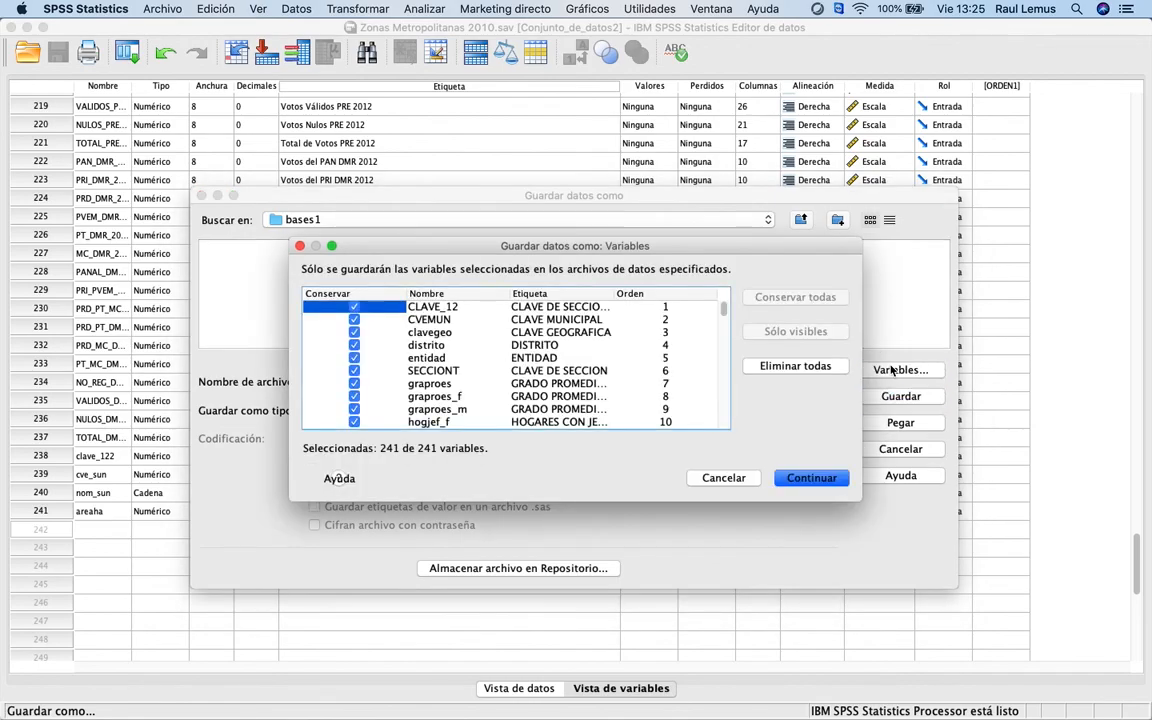
click(795, 366)
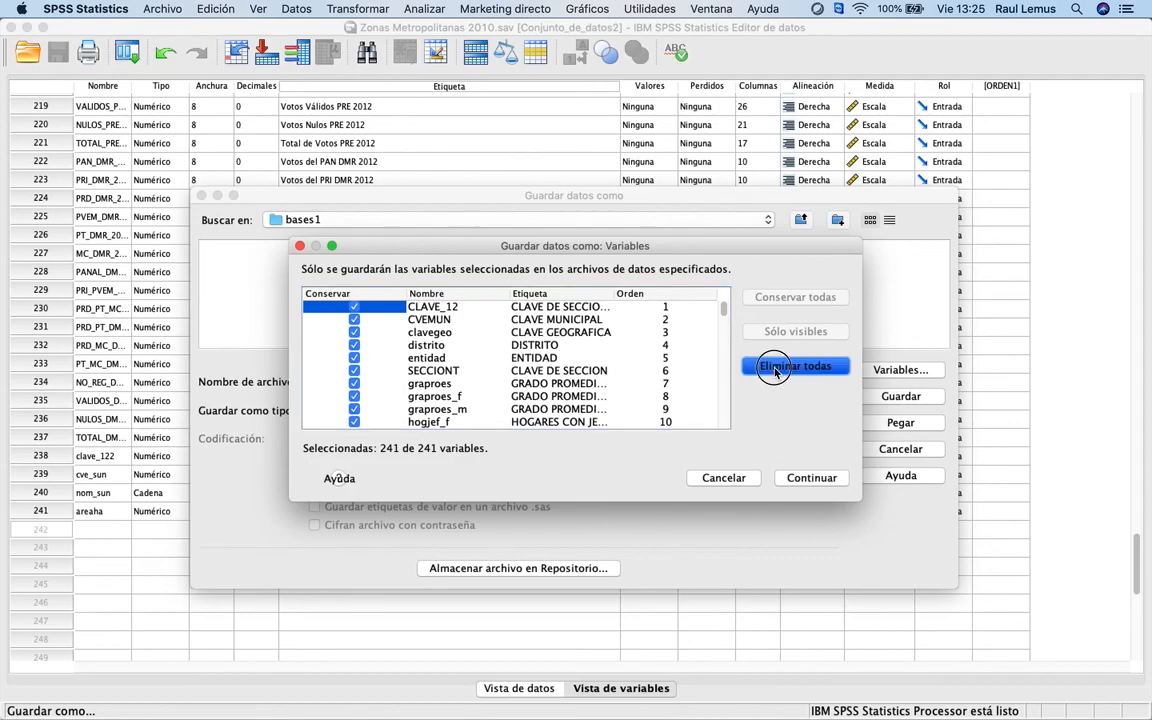
click(355, 308)
click(354, 320)
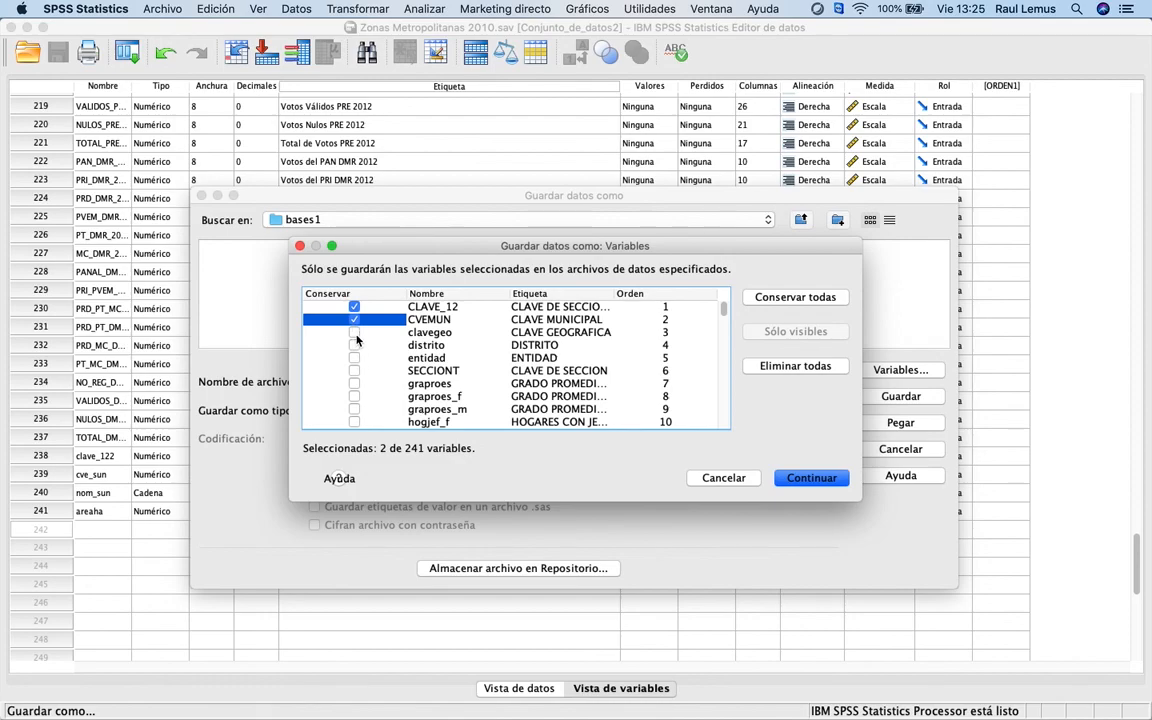
click(355, 336)
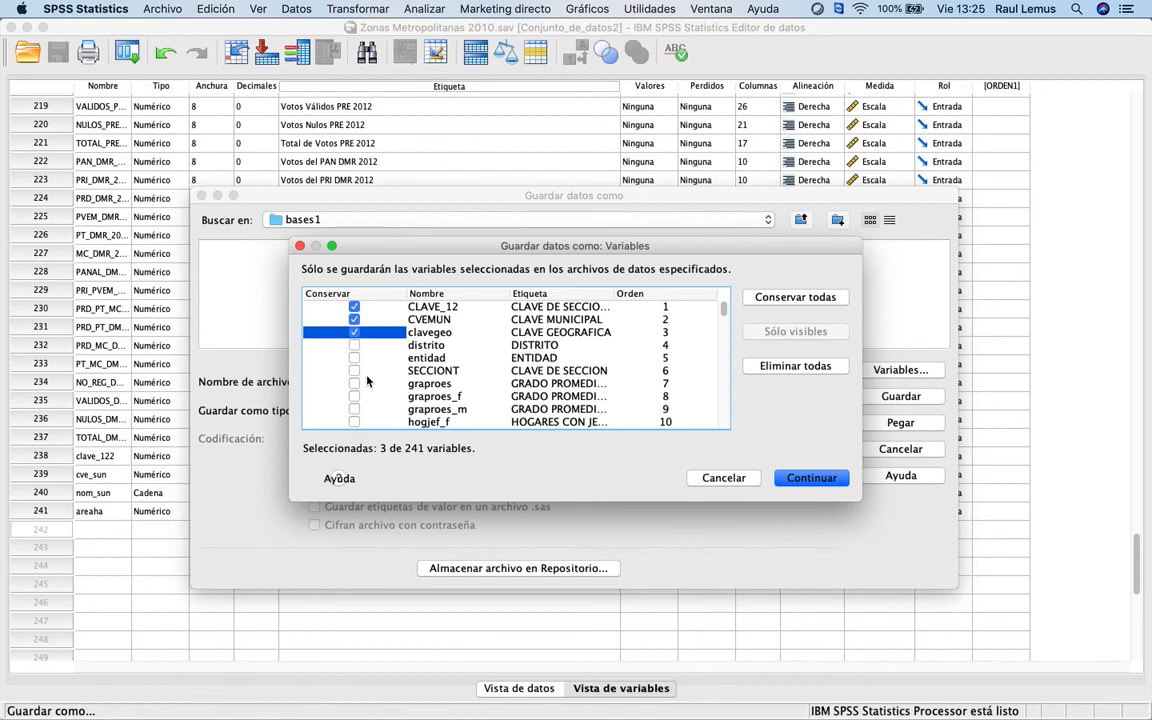
click(355, 372)
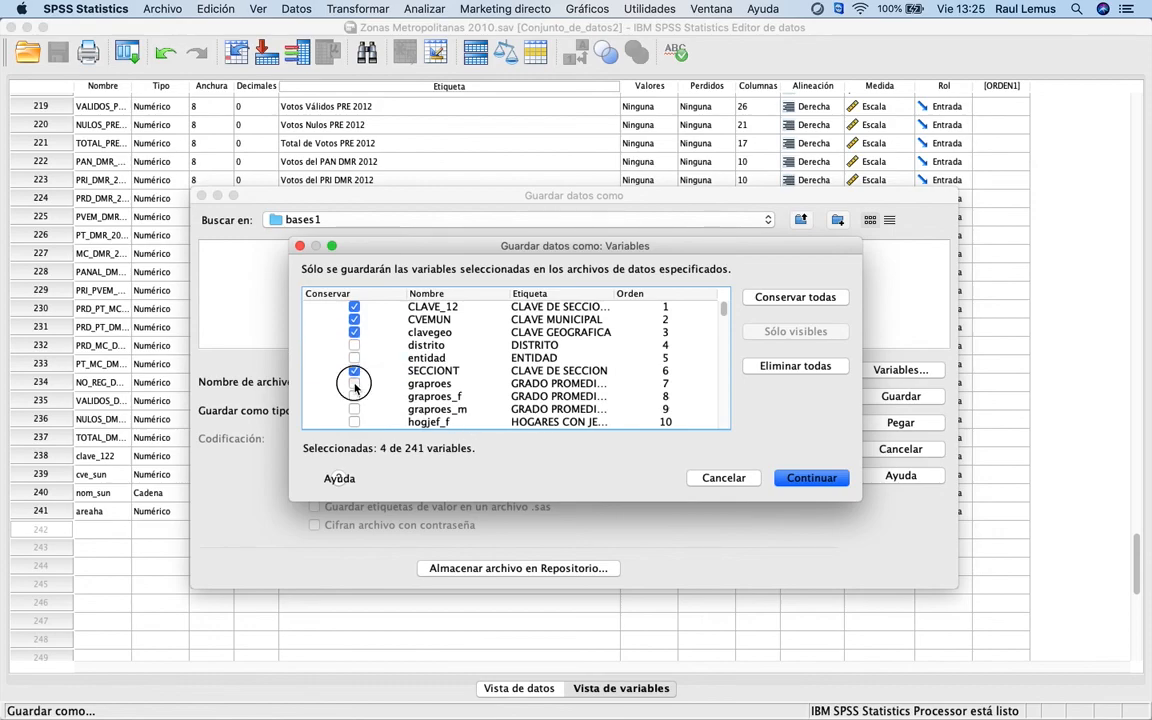
click(354, 385)
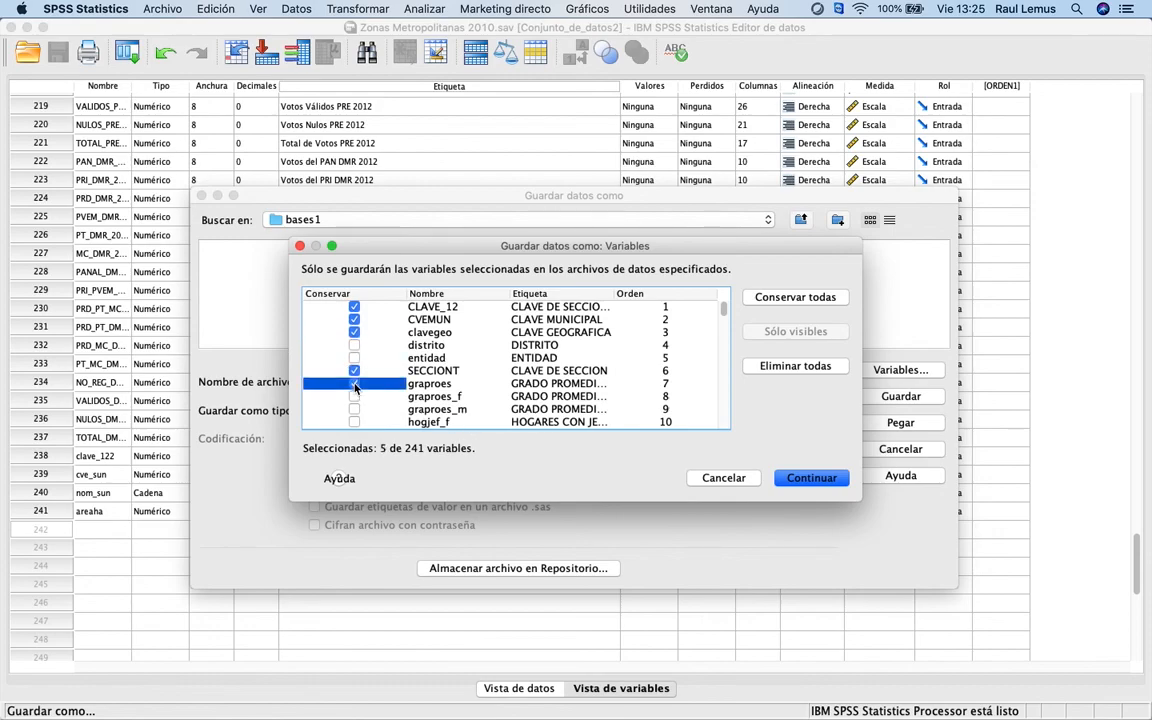
- Also keep the presidential vote variables PAN_PRE_2012, PRI_PRE_2012, PRD_PRE_2012 and PVEM_PRE_2012 in the exported file
click(722, 339)
drag(722, 339, 724, 407)
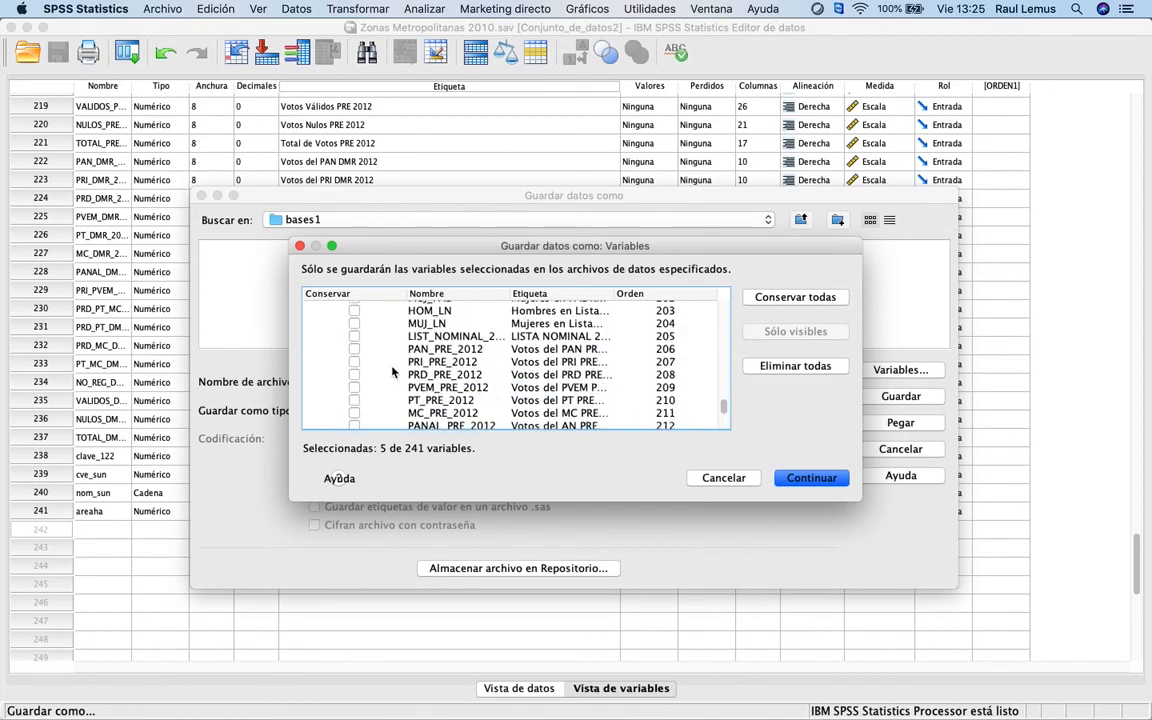
click(353, 350)
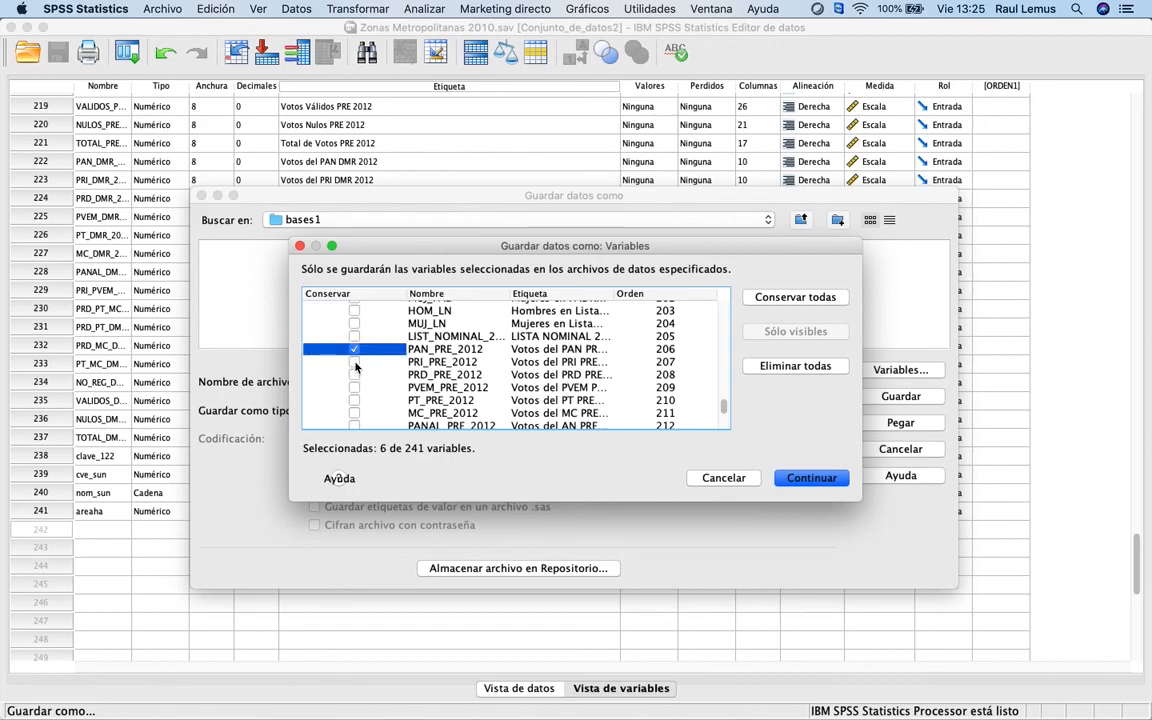
click(354, 362)
click(354, 374)
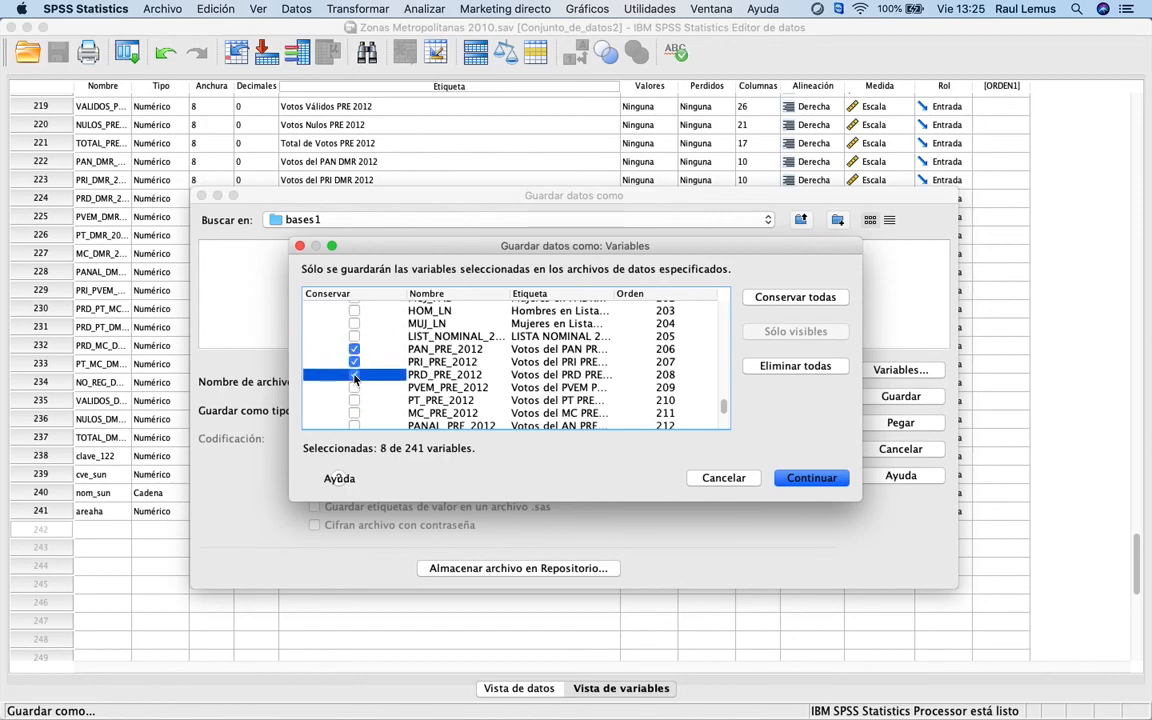
click(355, 388)
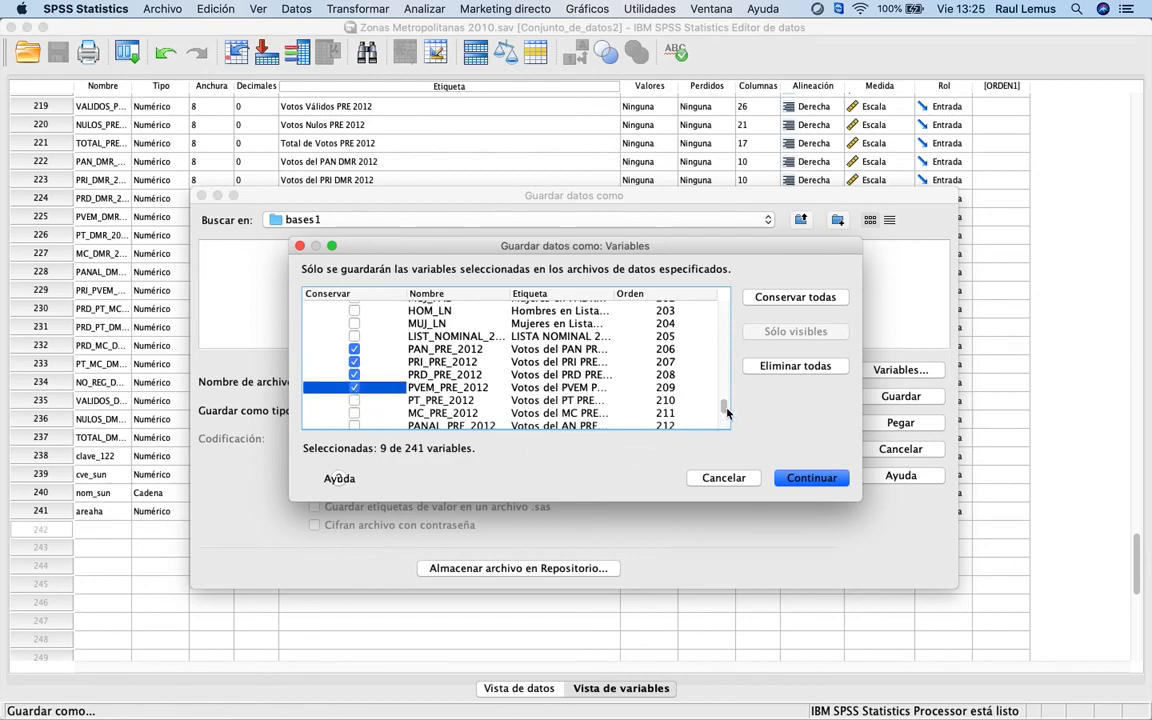
- Accept the variable selection and save the data as Zonas Metropolitanas 2010.dbf in the bases1 folder
drag(726, 410, 726, 430)
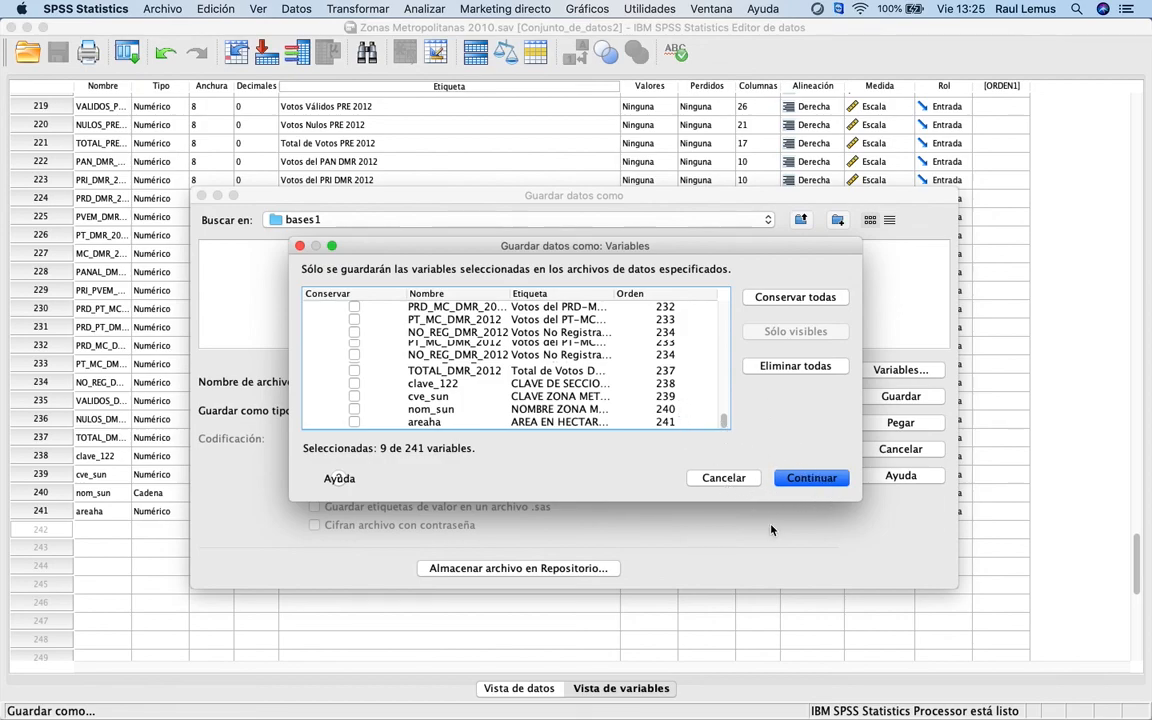
click(802, 482)
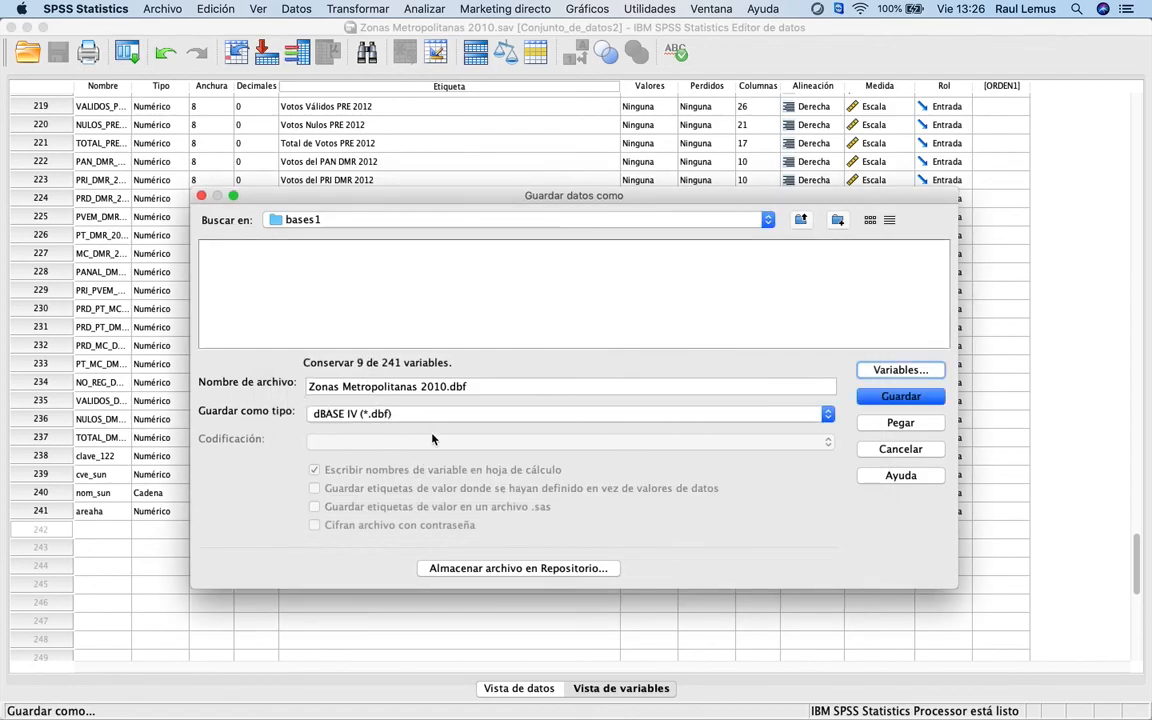
click(890, 398)
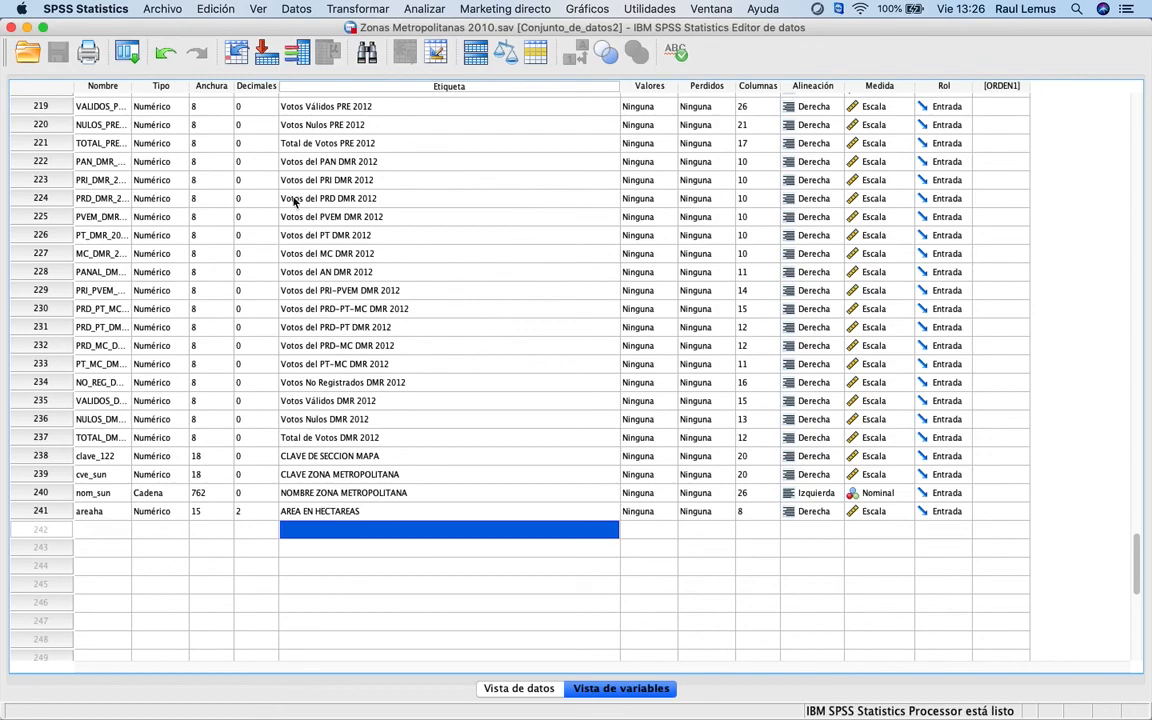
- Find GeoDa.app by searching the computer for geoda in Finder, and launch it
mouse_move(155, 706)
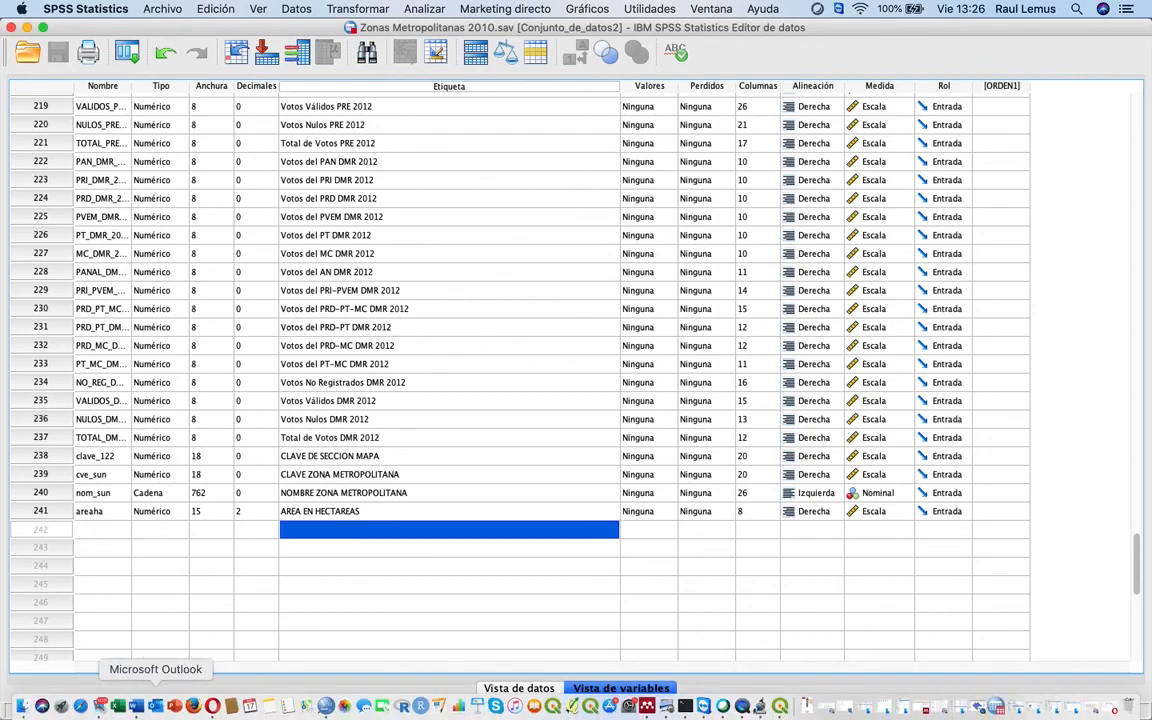
click(22, 706)
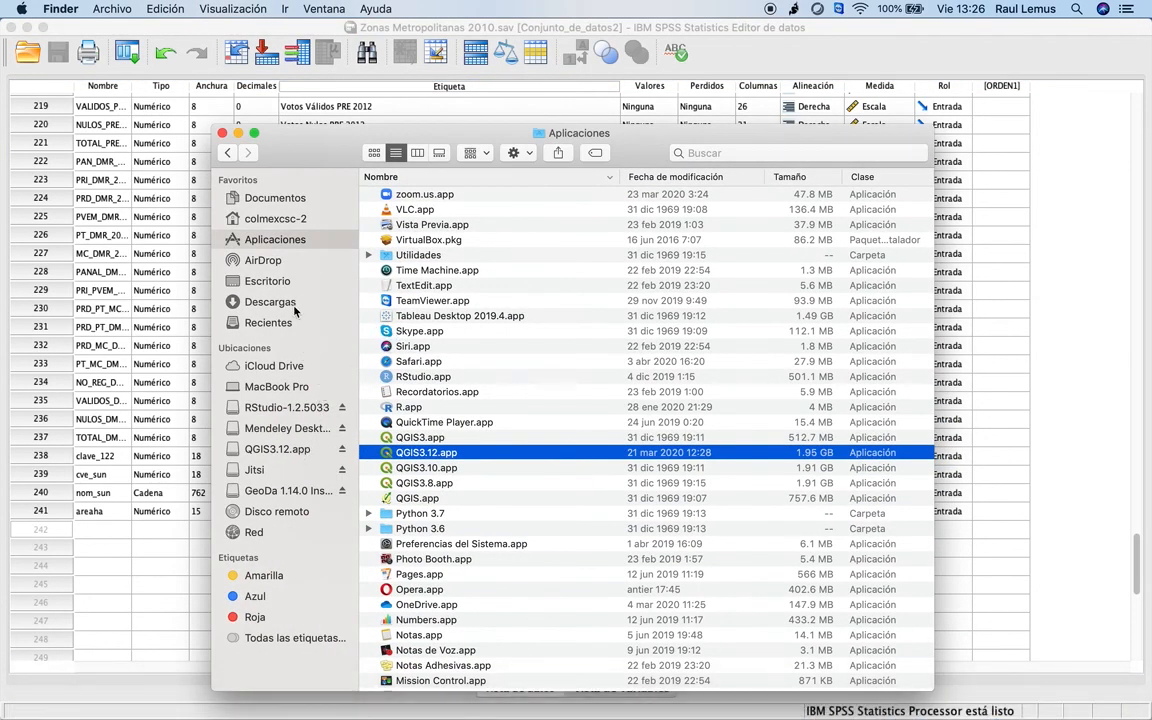
click(286, 243)
click(692, 152)
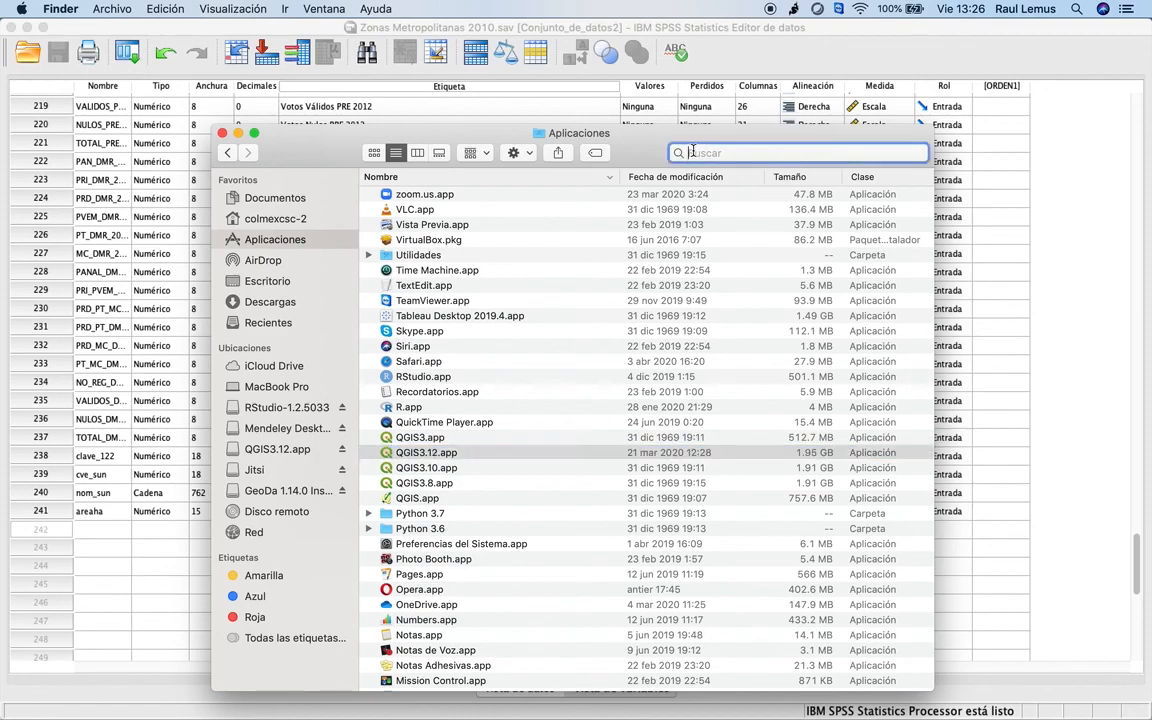
text(geoda)
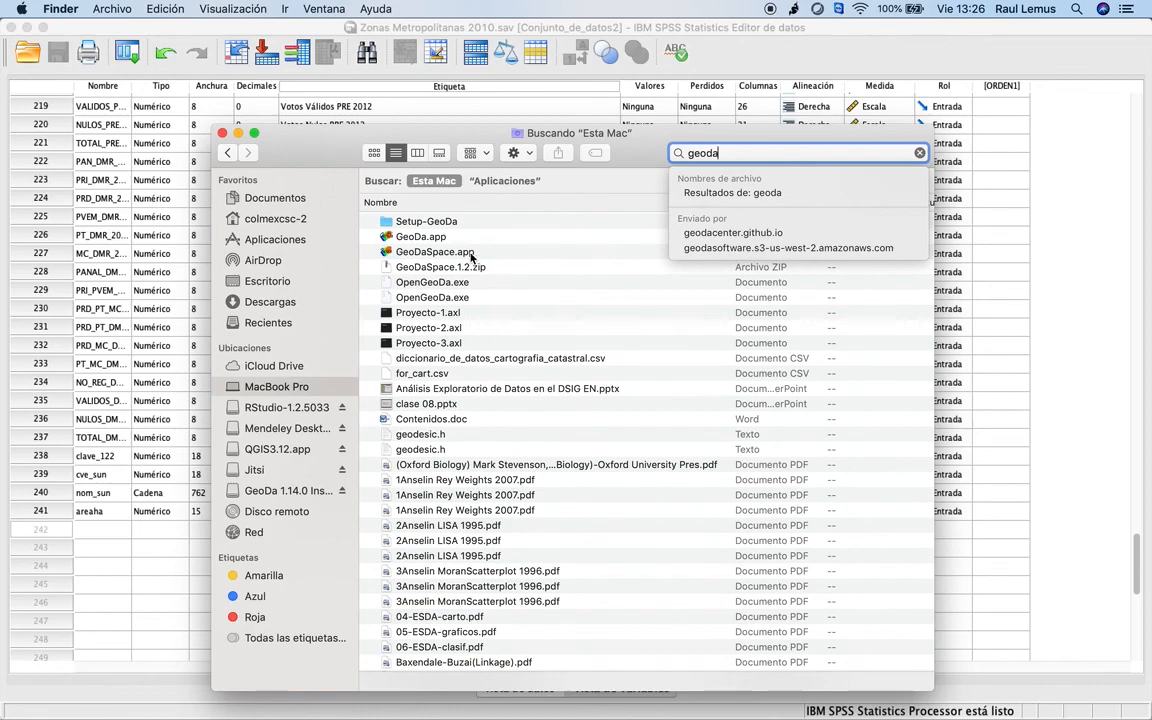
double_click(414, 238)
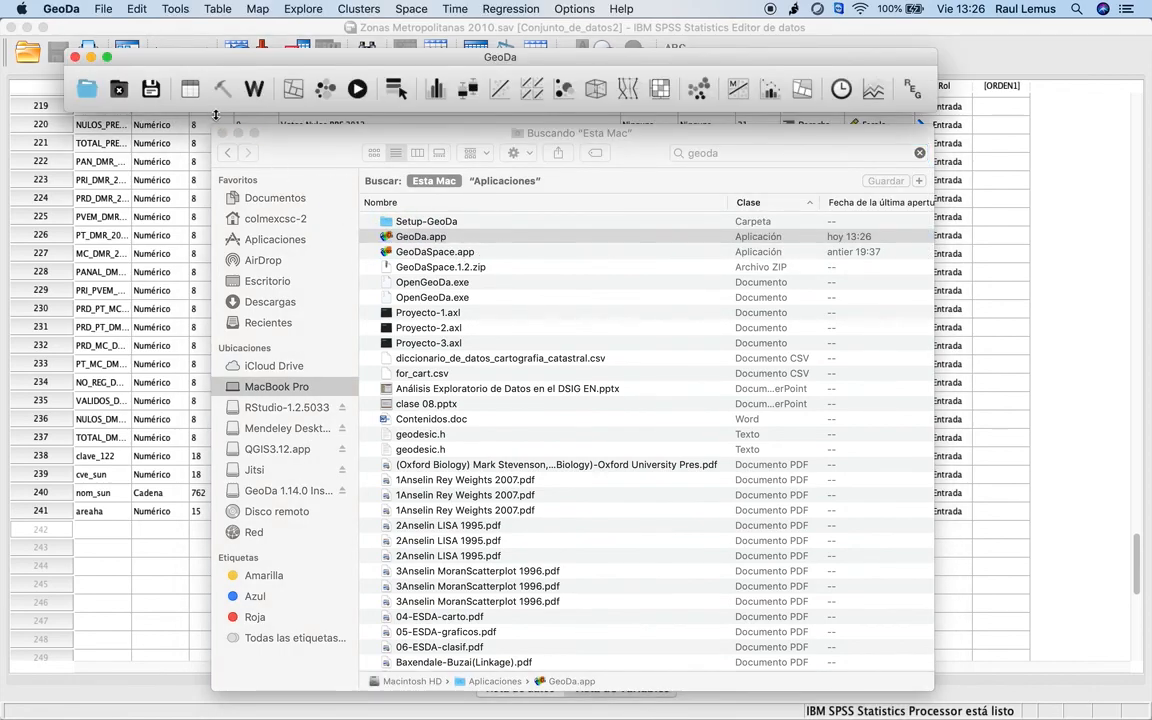
- Minimize the SPSS windows and the Finder window, and bring GeoDa to the front
click(57, 34)
click(27, 28)
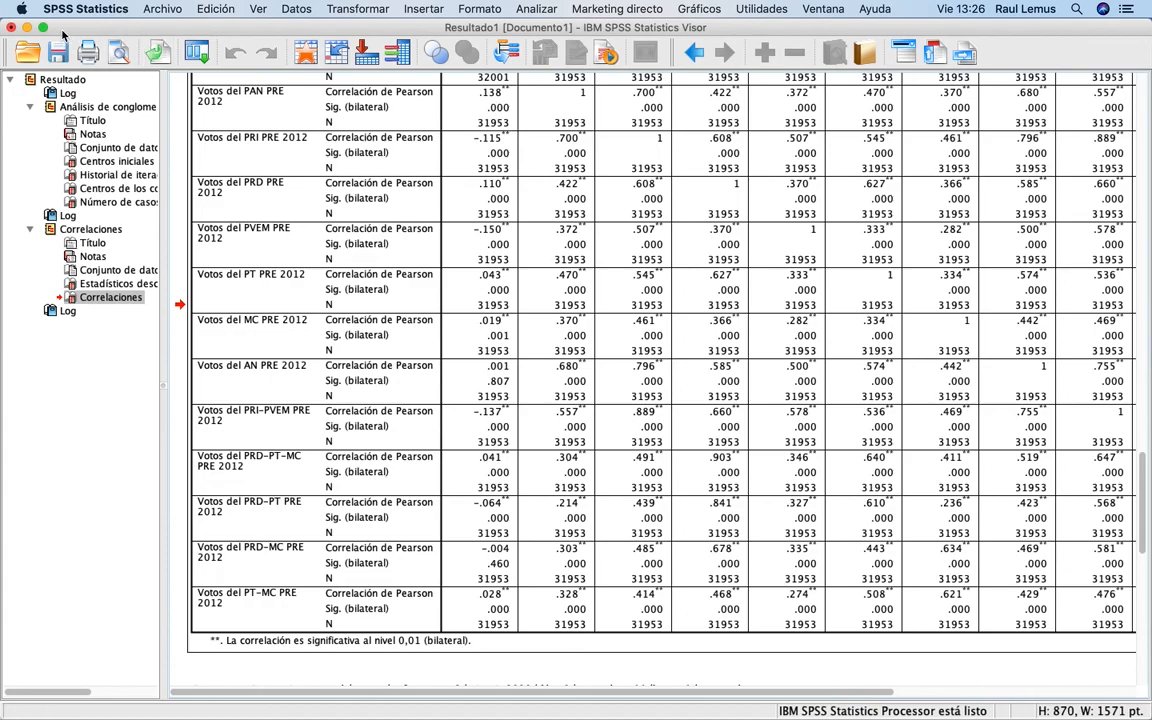
click(28, 27)
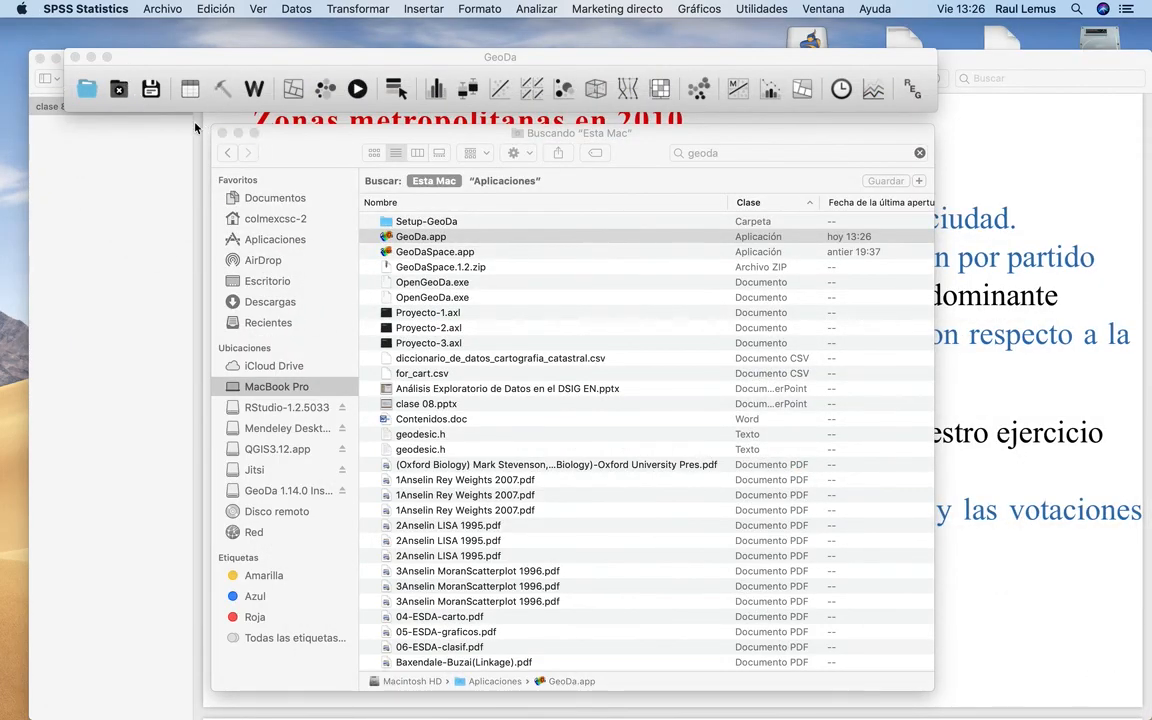
click(238, 134)
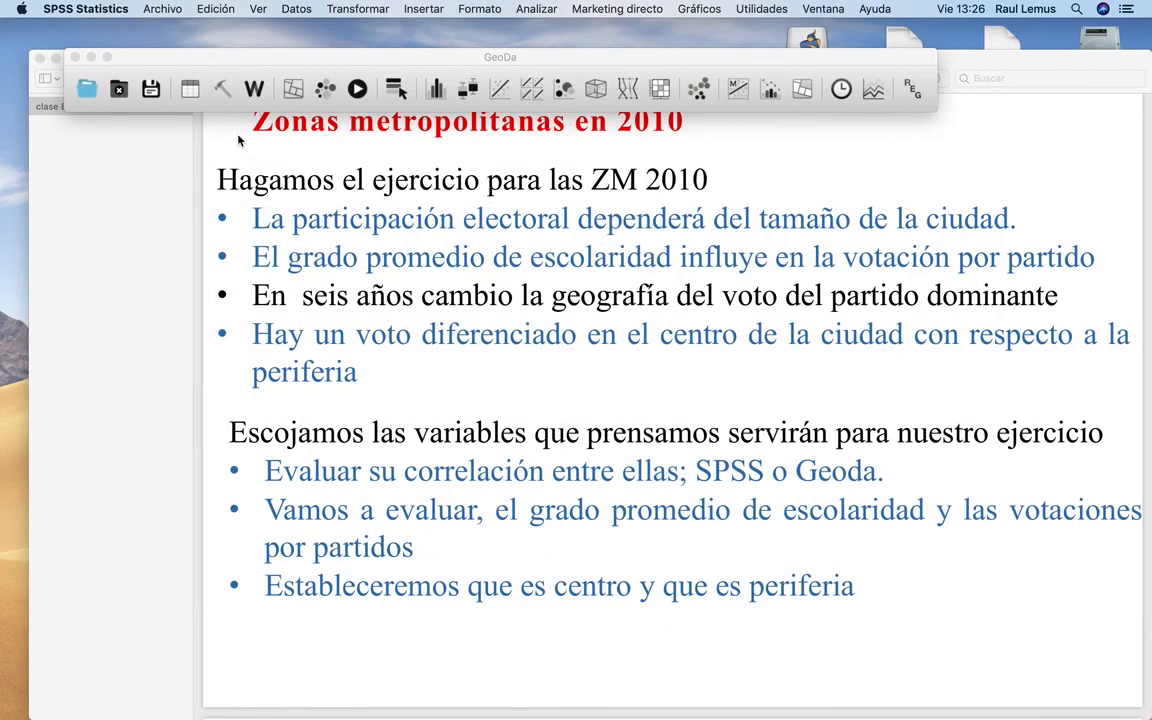
mouse_move(603, 716)
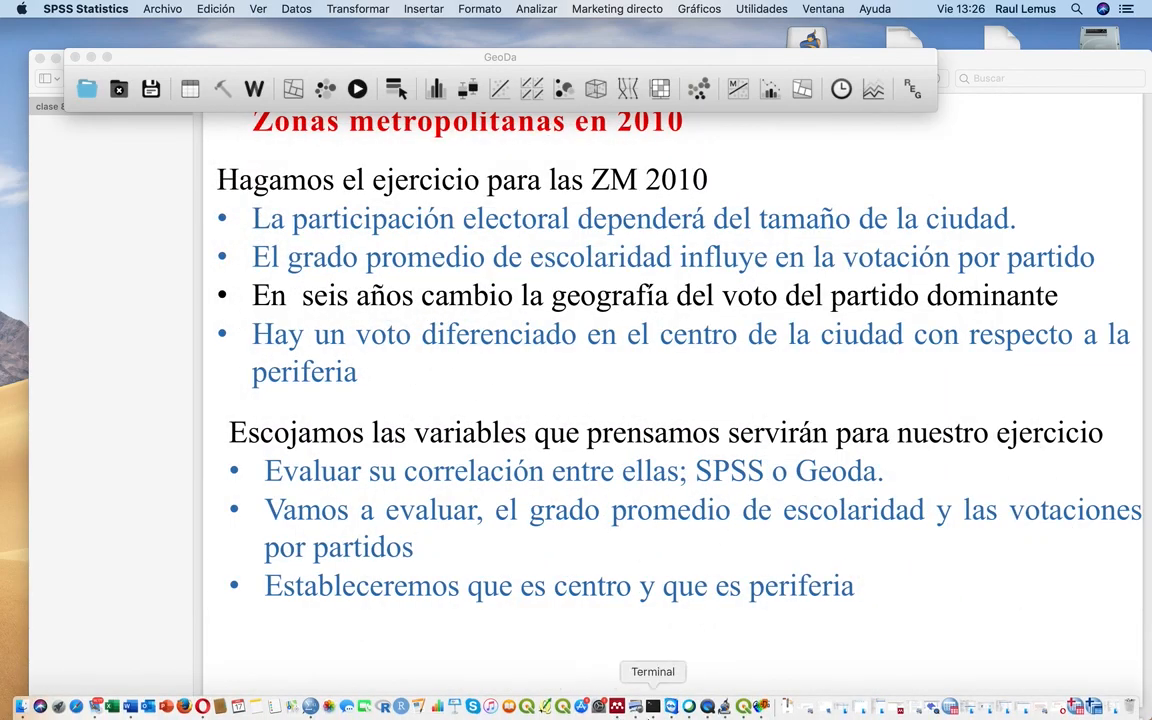
key(super+Tab)
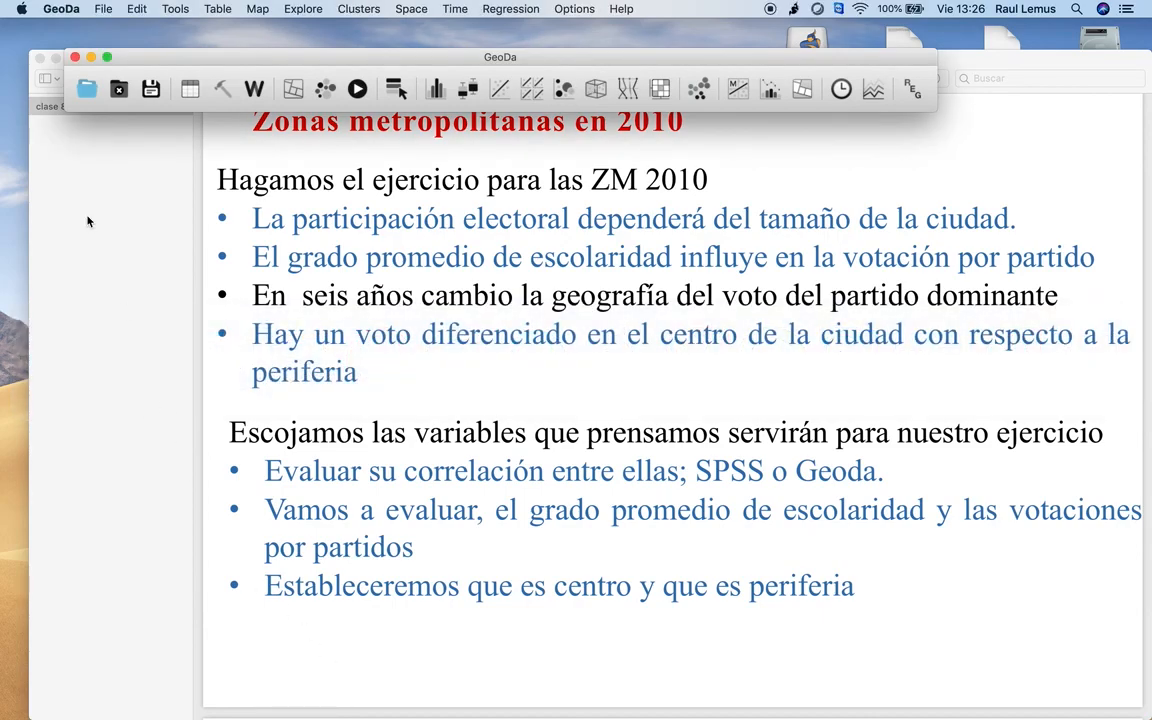
- Start connecting to a file data source, choosing dBase Database File (*.dbf) as the input type
click(87, 90)
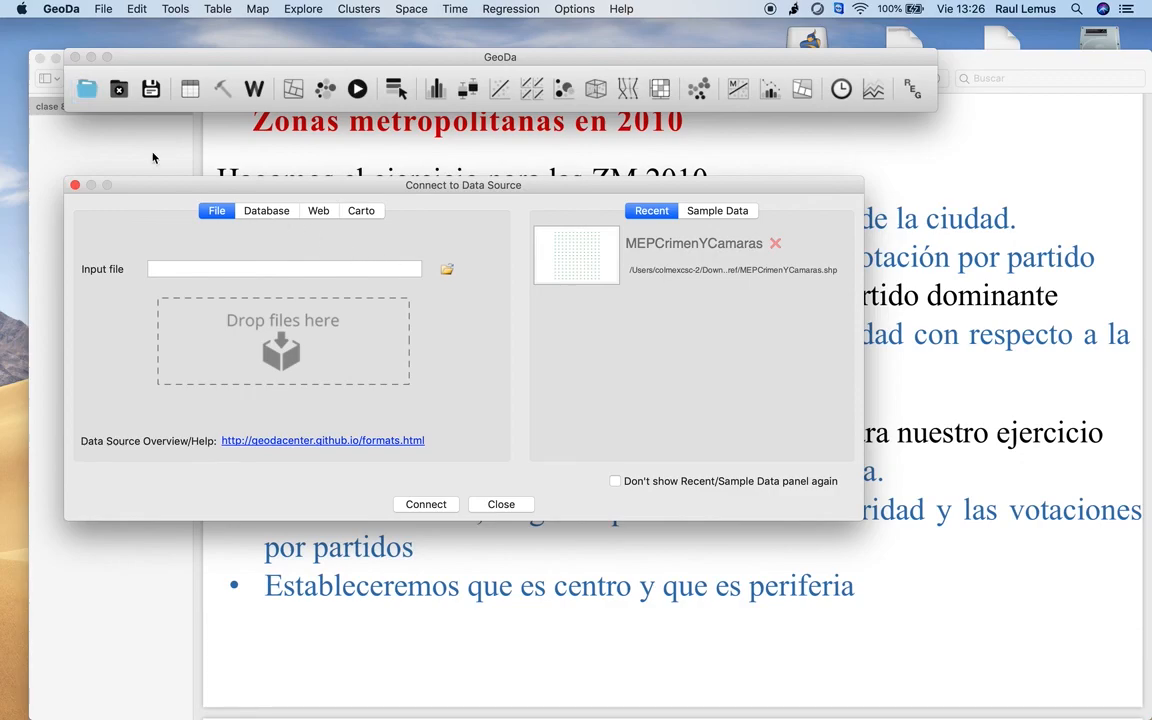
click(447, 270)
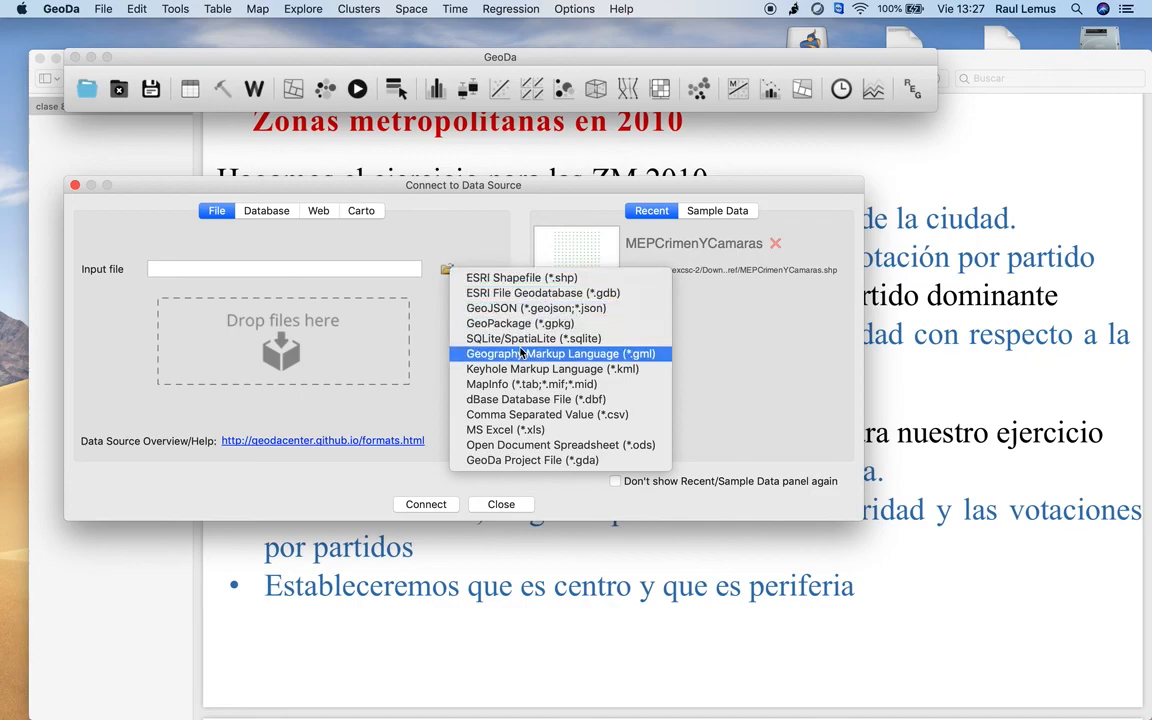
click(535, 400)
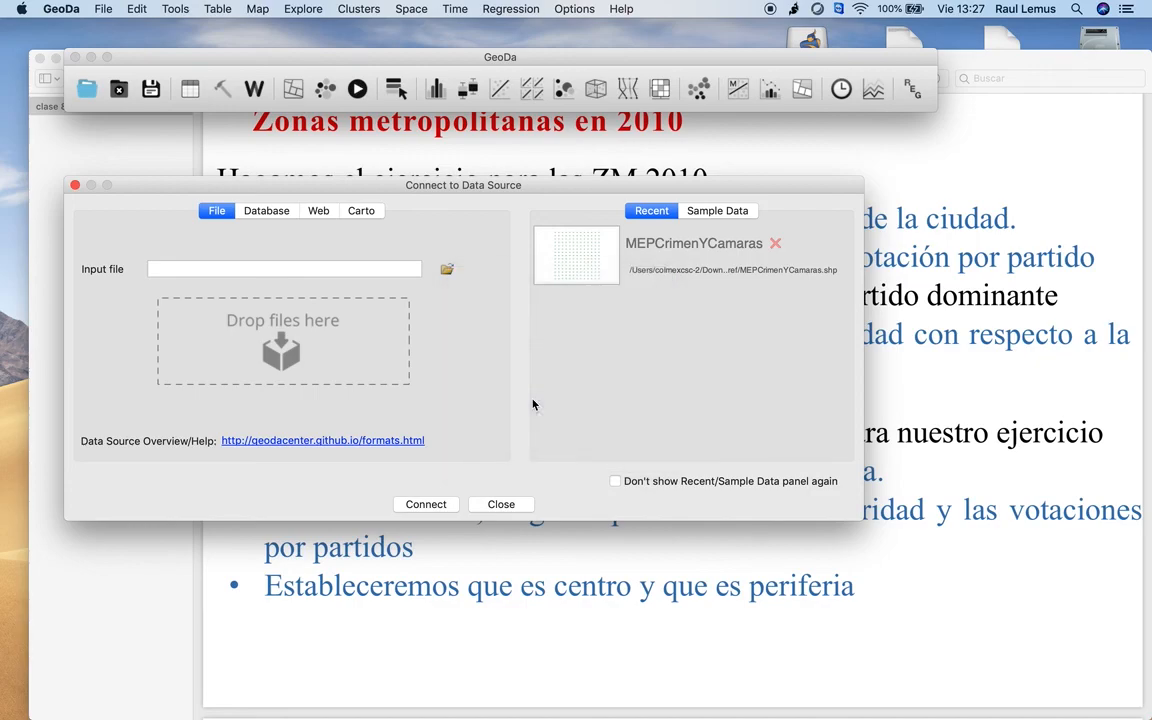
click(446, 269)
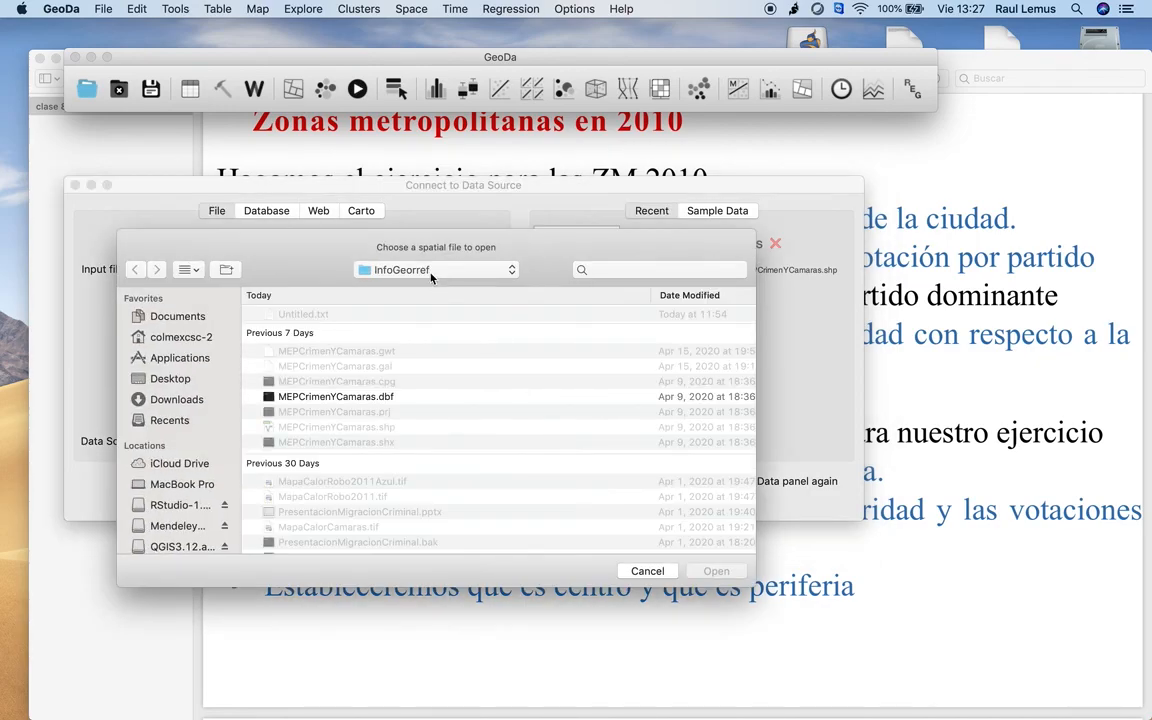
- Browse from the InfoGeorref folder to the Practica 11 folder under the user's home folder
click(432, 270)
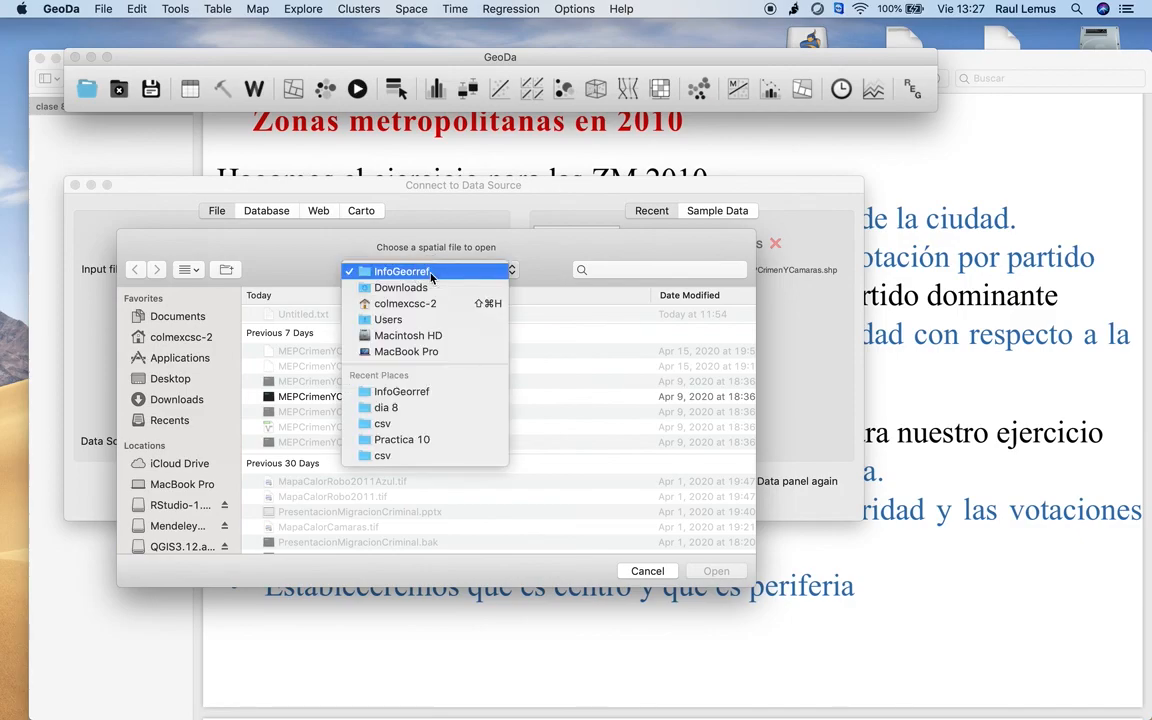
click(420, 306)
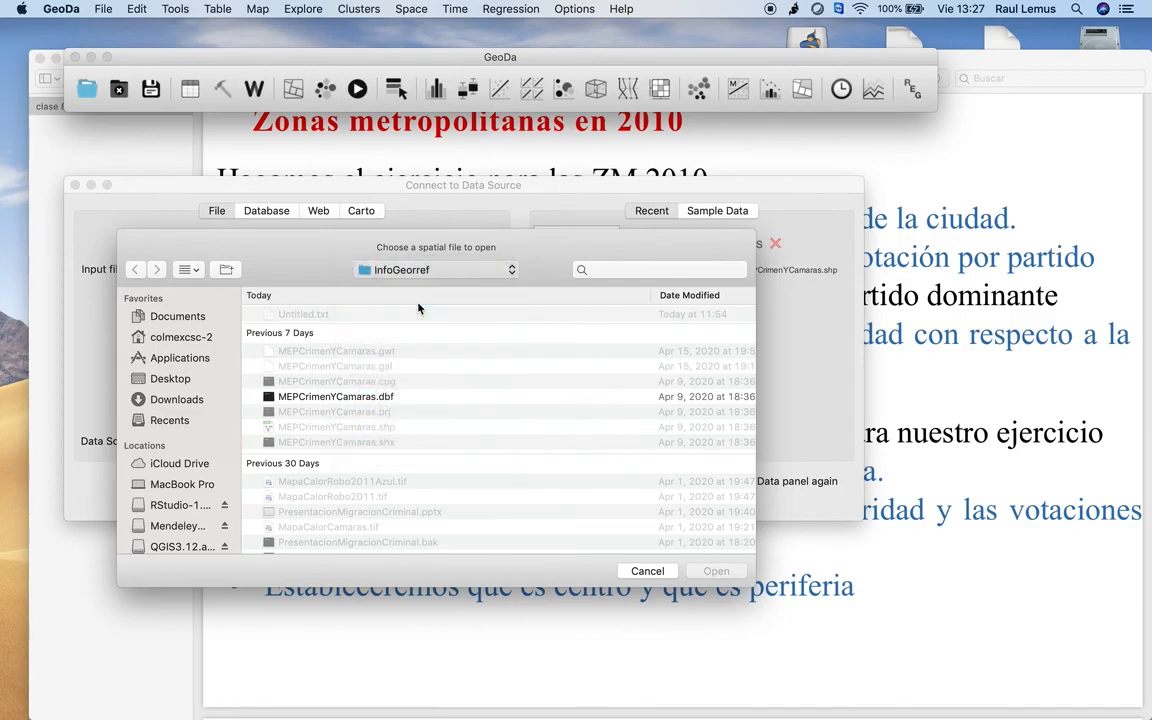
double_click(311, 316)
double_click(281, 316)
double_click(303, 316)
click(276, 361)
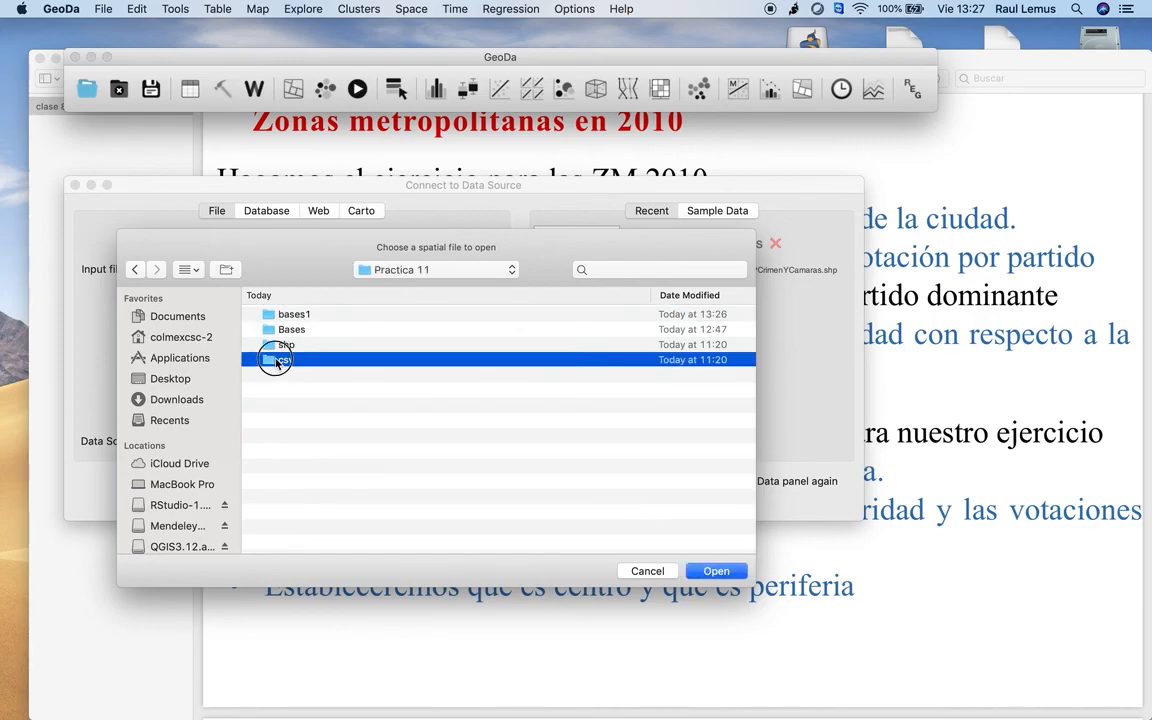
double_click(276, 361)
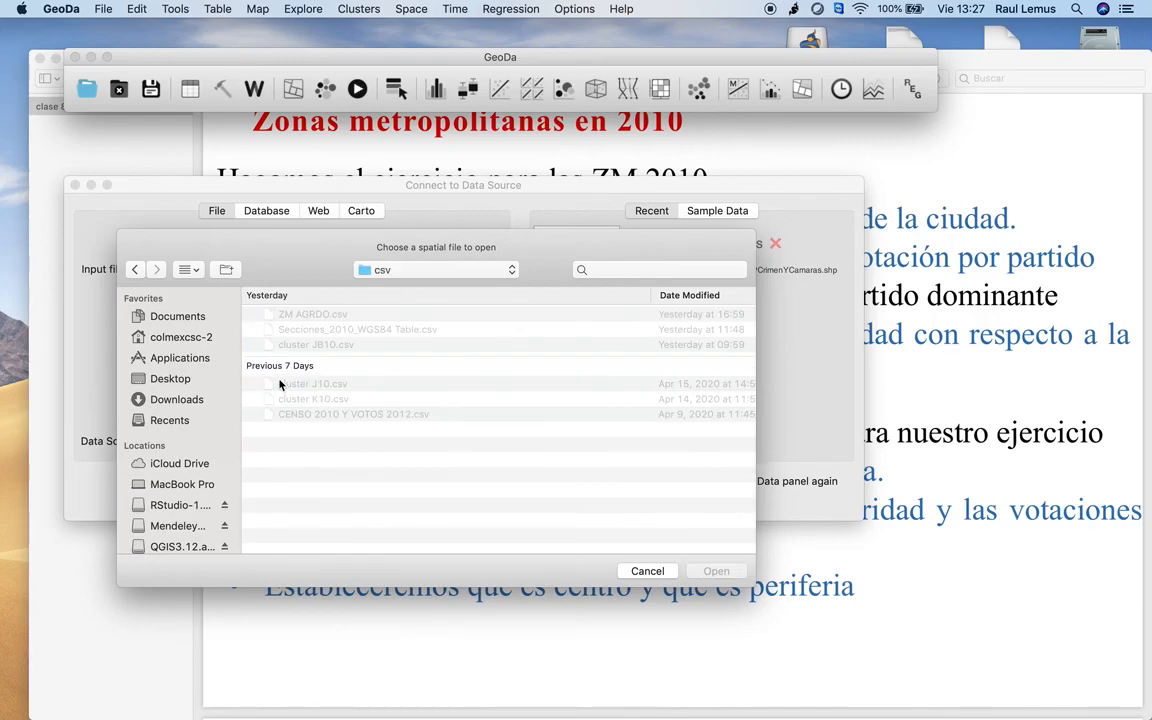
click(436, 270)
click(437, 288)
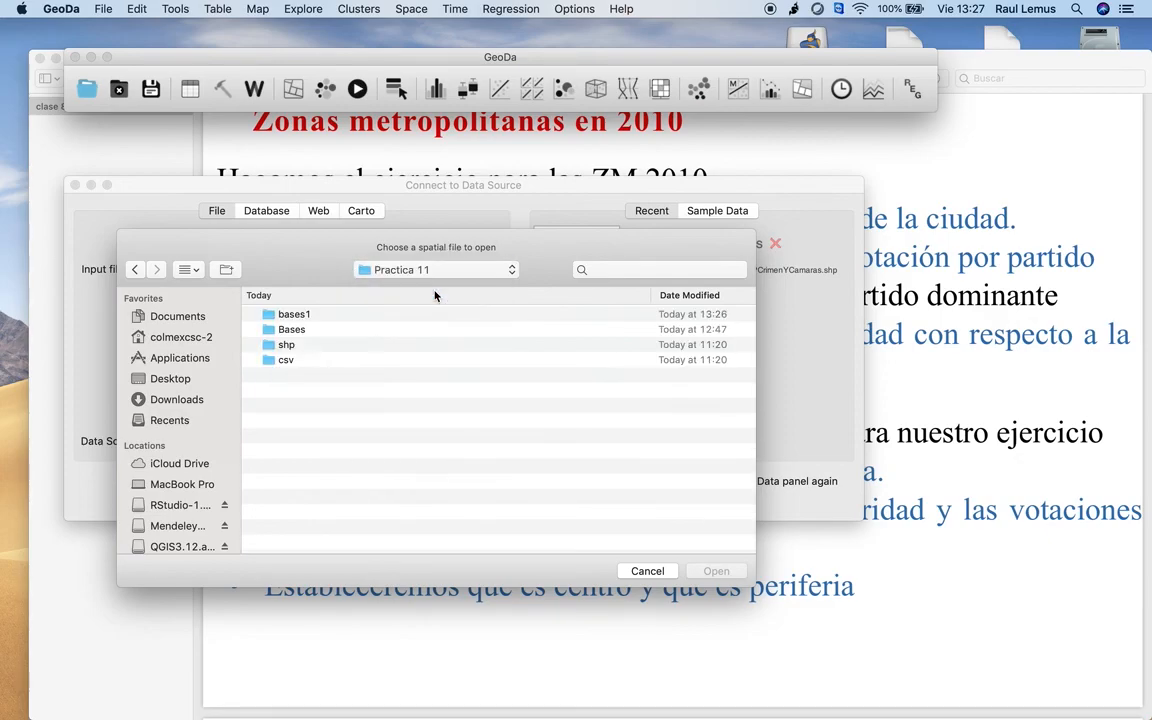
- Load Zonas Metropolitanas 2010.dbf from the bases1 folder, and enlarge and reposition its table window below the toolbar
double_click(294, 316)
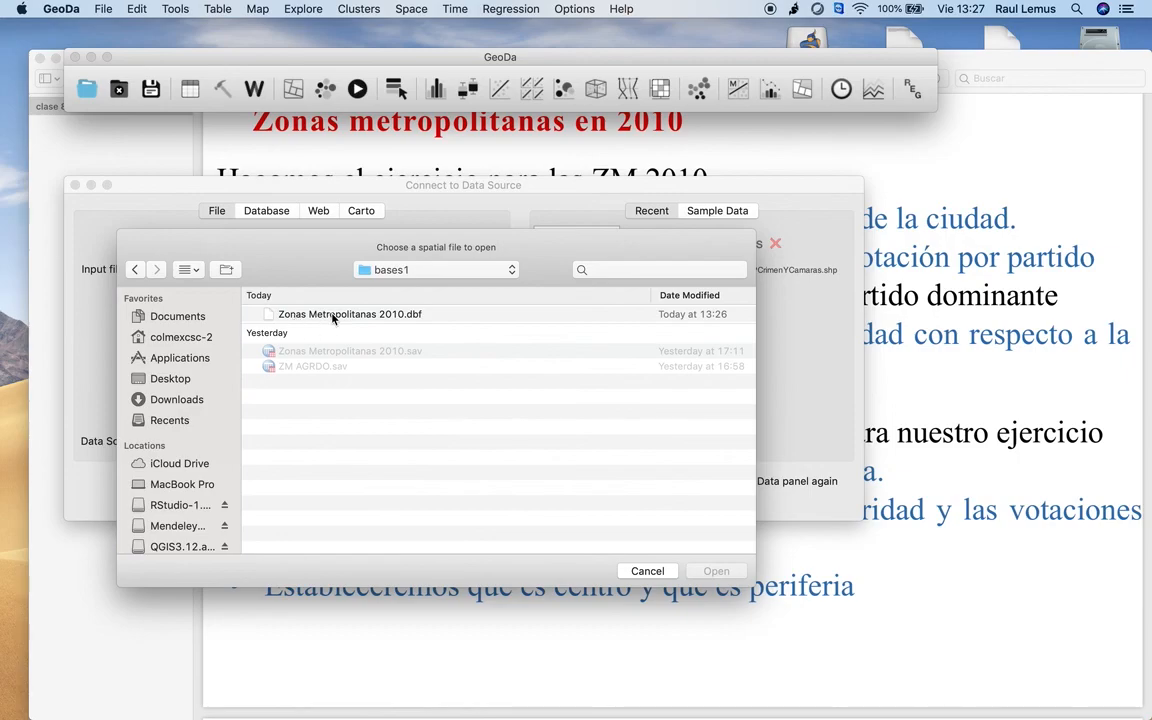
click(333, 316)
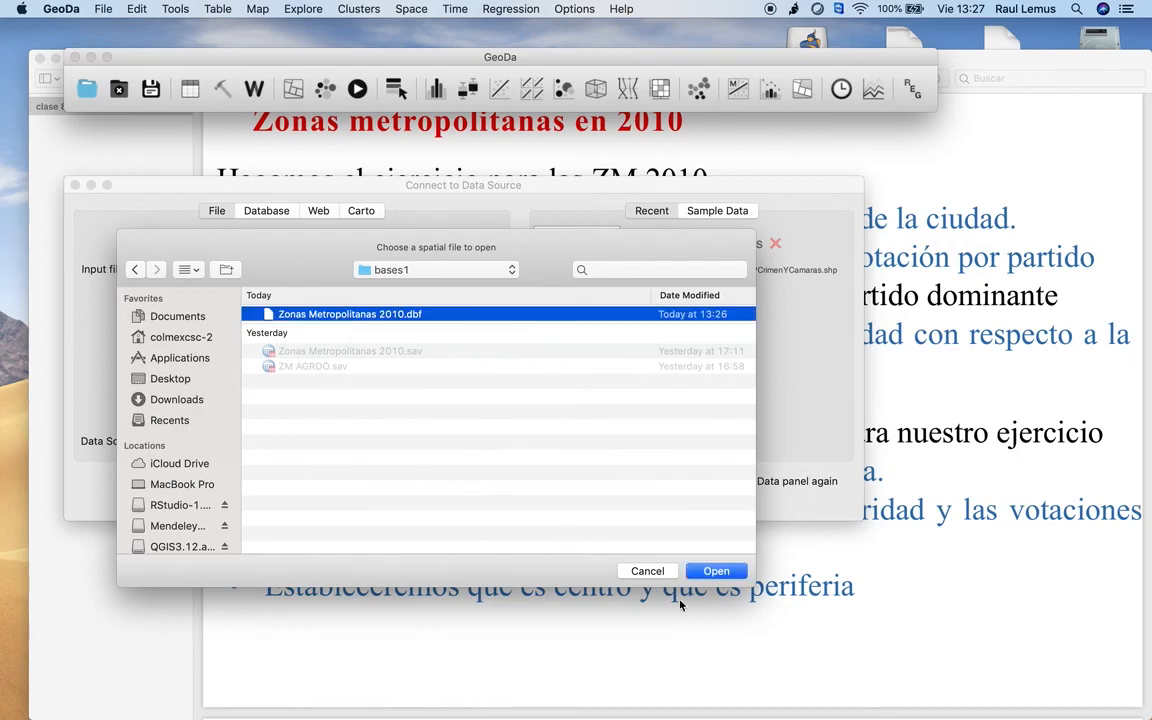
click(710, 572)
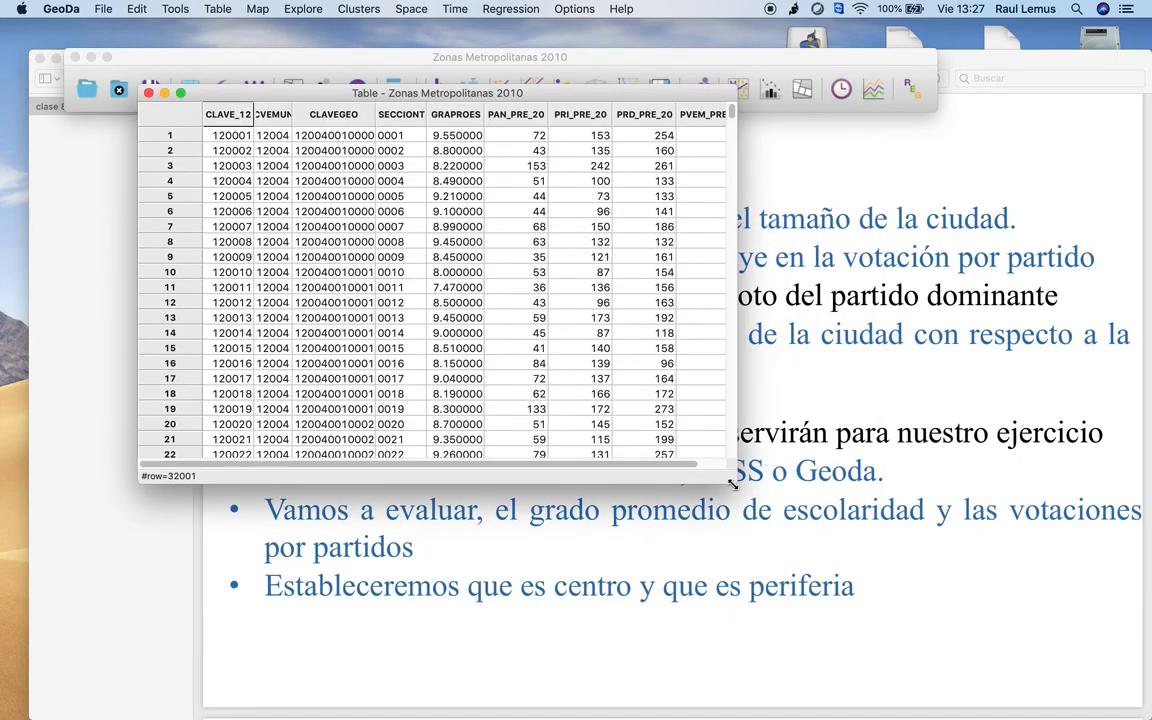
drag(731, 480, 860, 550)
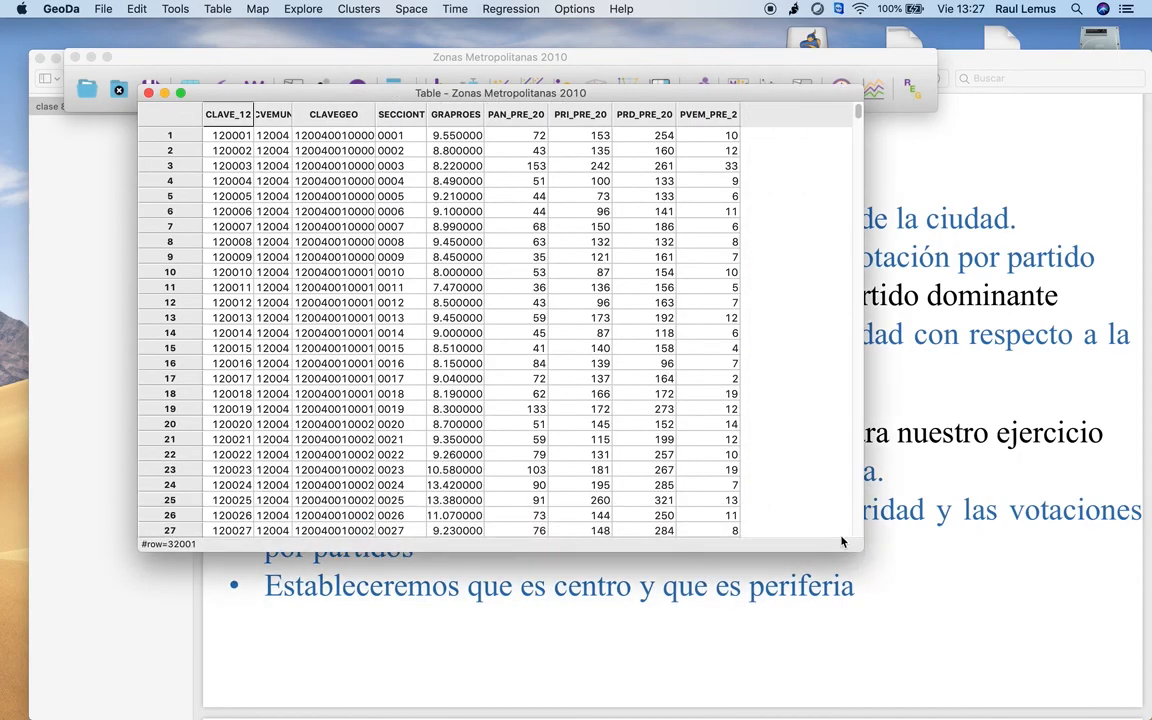
drag(483, 92, 470, 178)
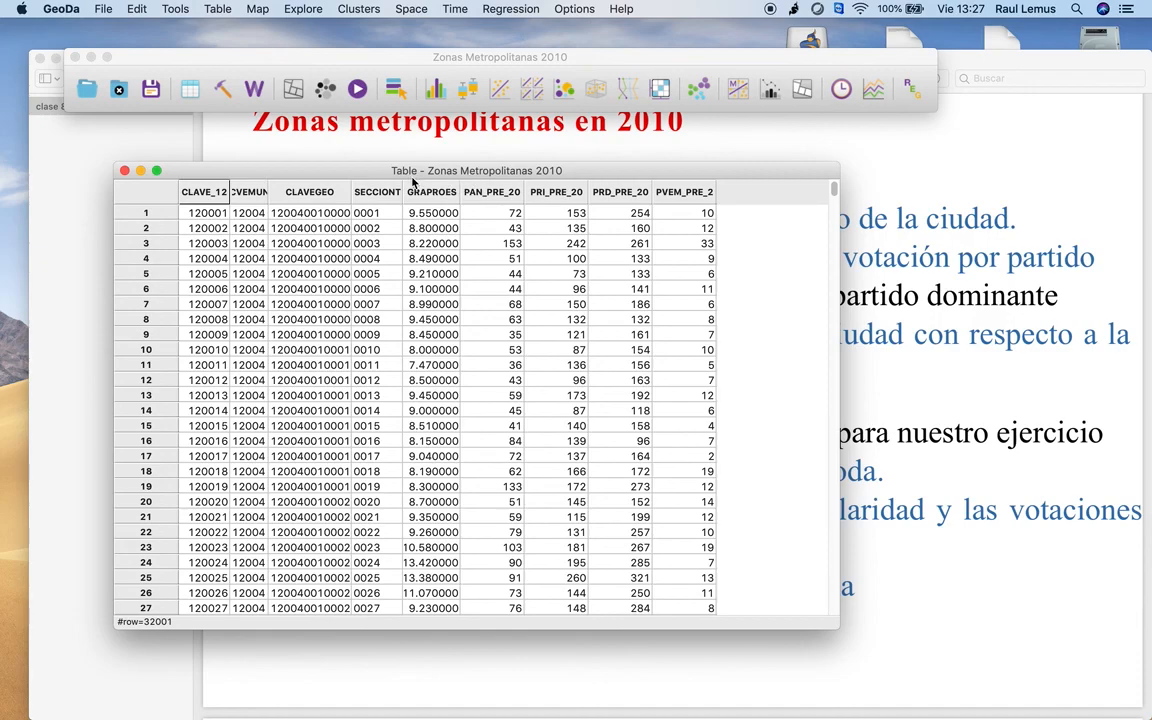
drag(347, 173, 330, 147)
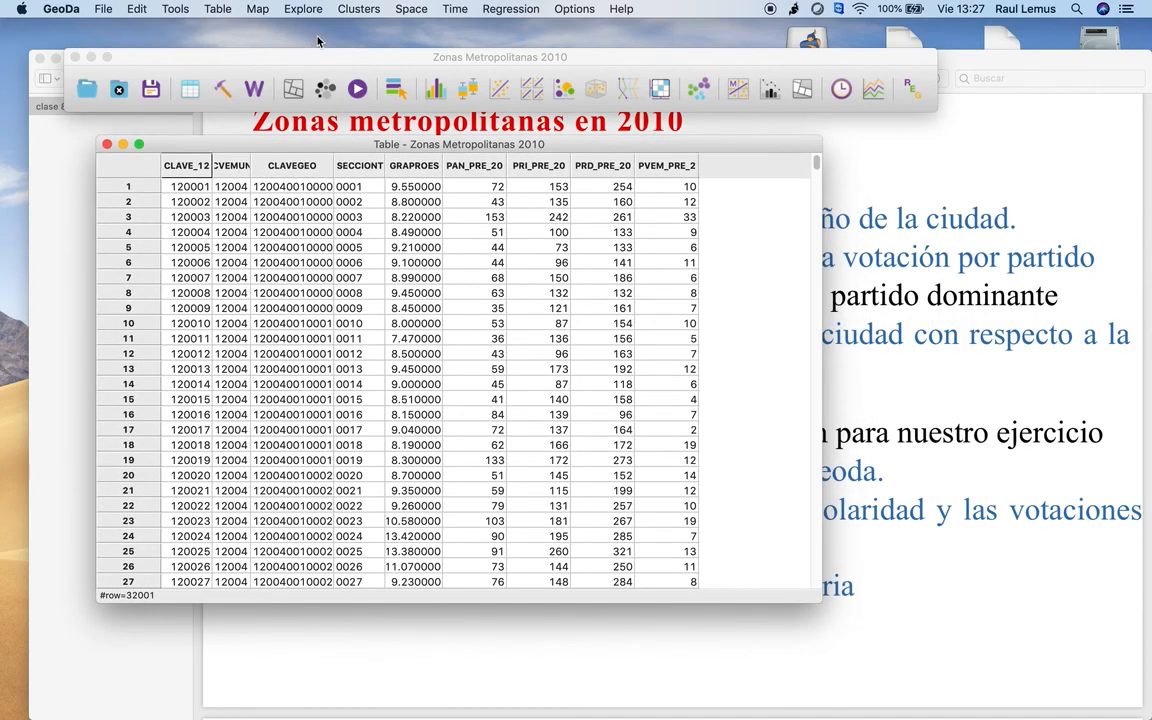
- Create a scatter plot with GRAPROES as independent variable X and PRI_PRE_20 as dependent variable Y, and enlarge its window
click(300, 10)
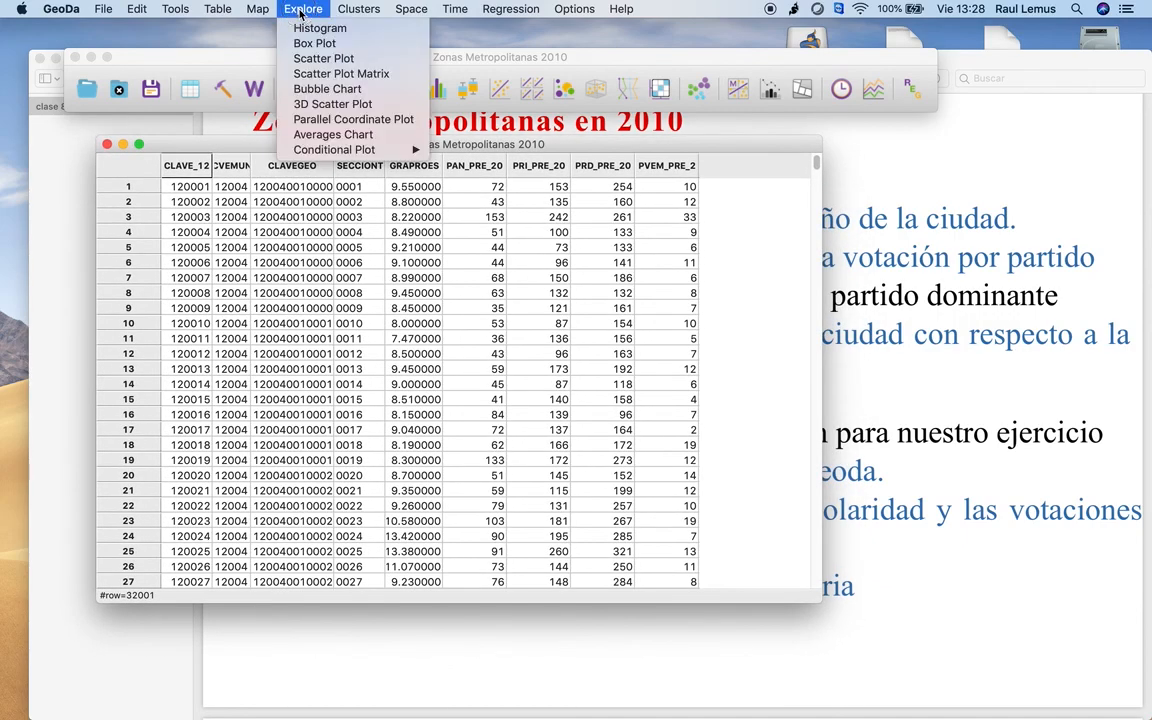
click(300, 10)
click(300, 10)
click(322, 60)
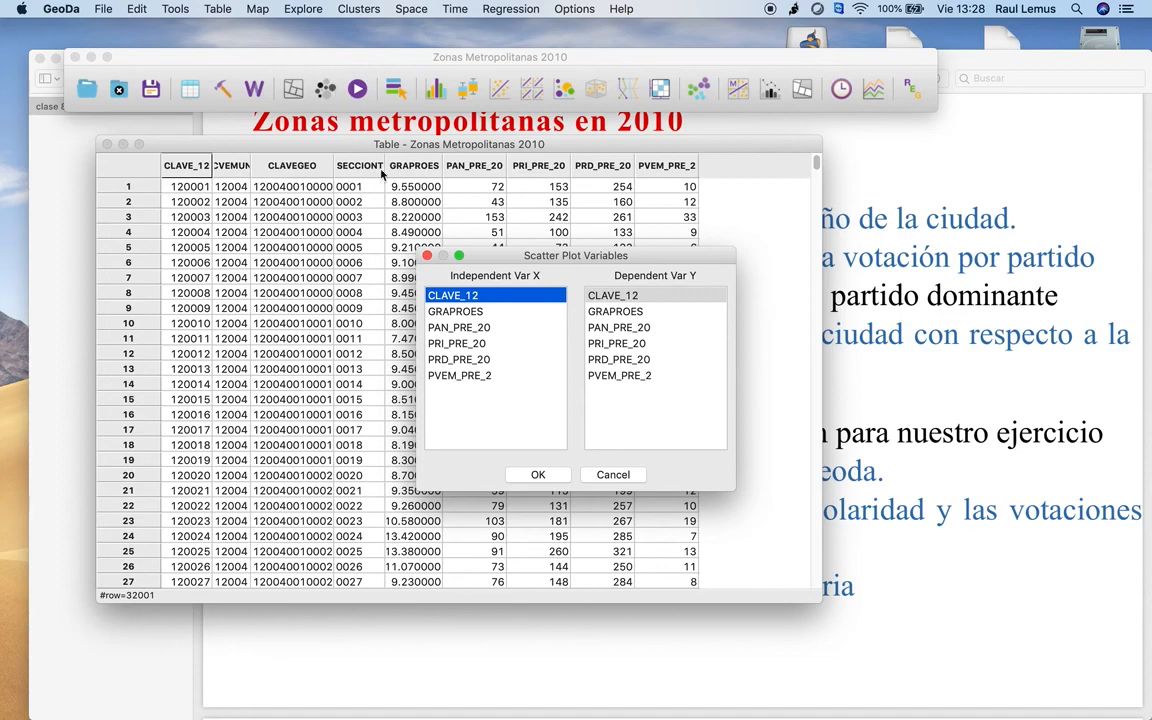
click(605, 345)
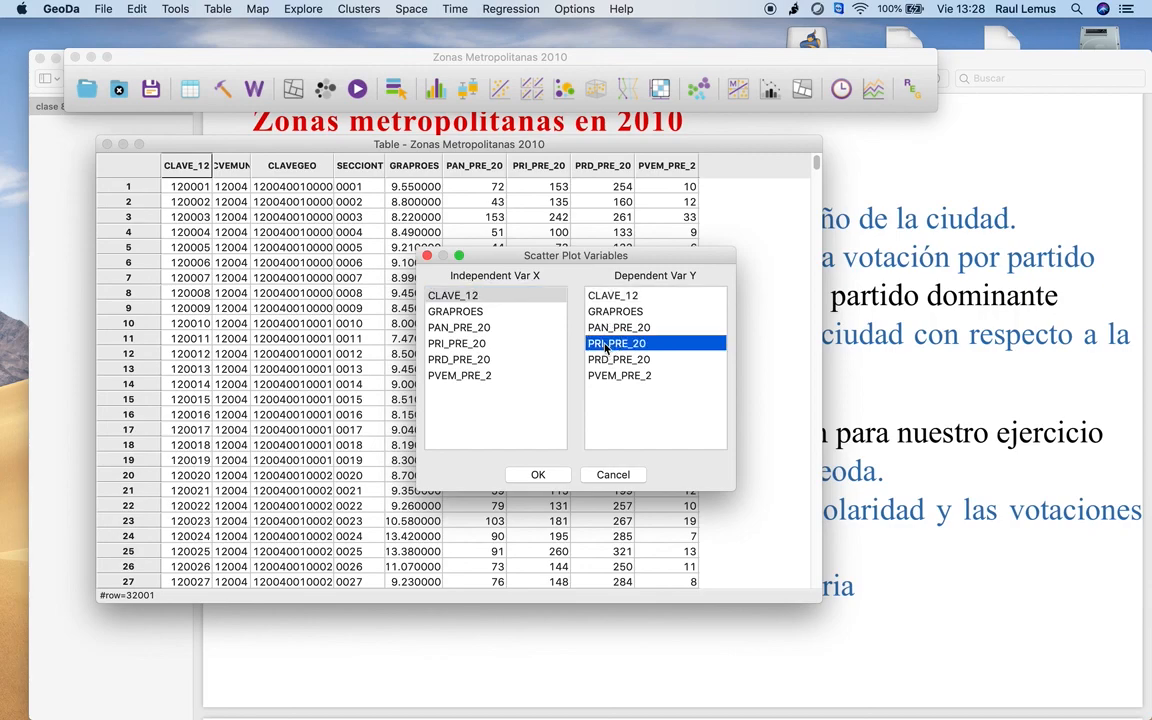
click(445, 312)
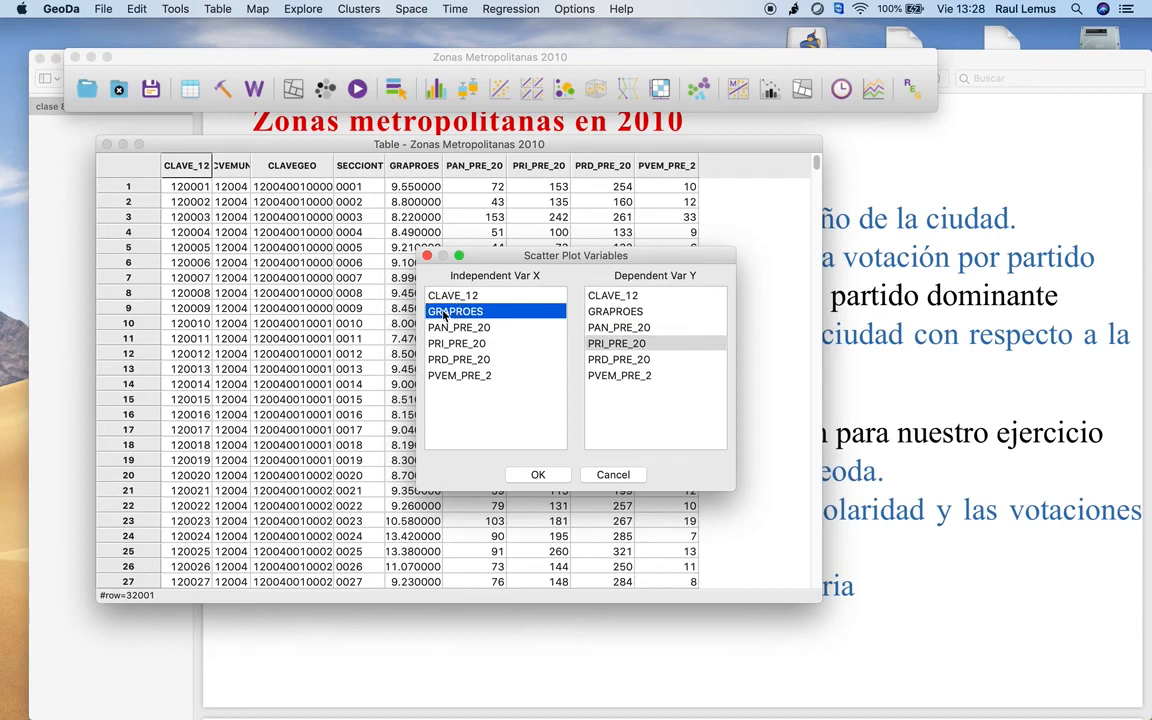
click(535, 475)
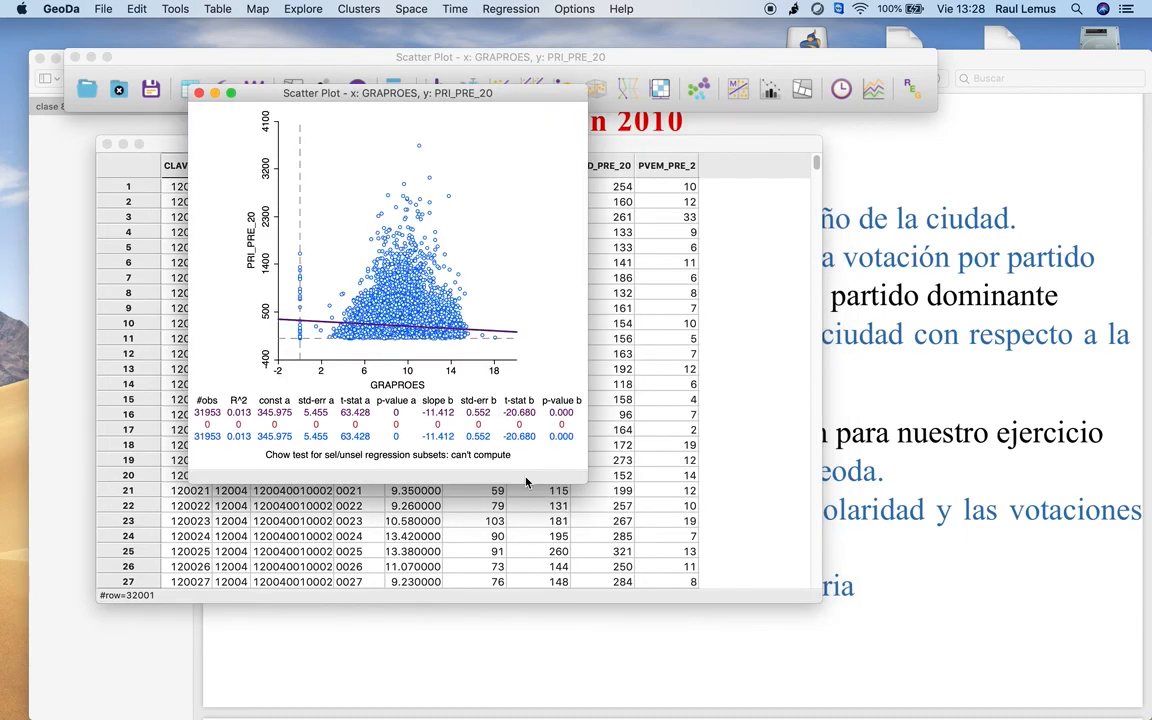
drag(586, 480, 759, 575)
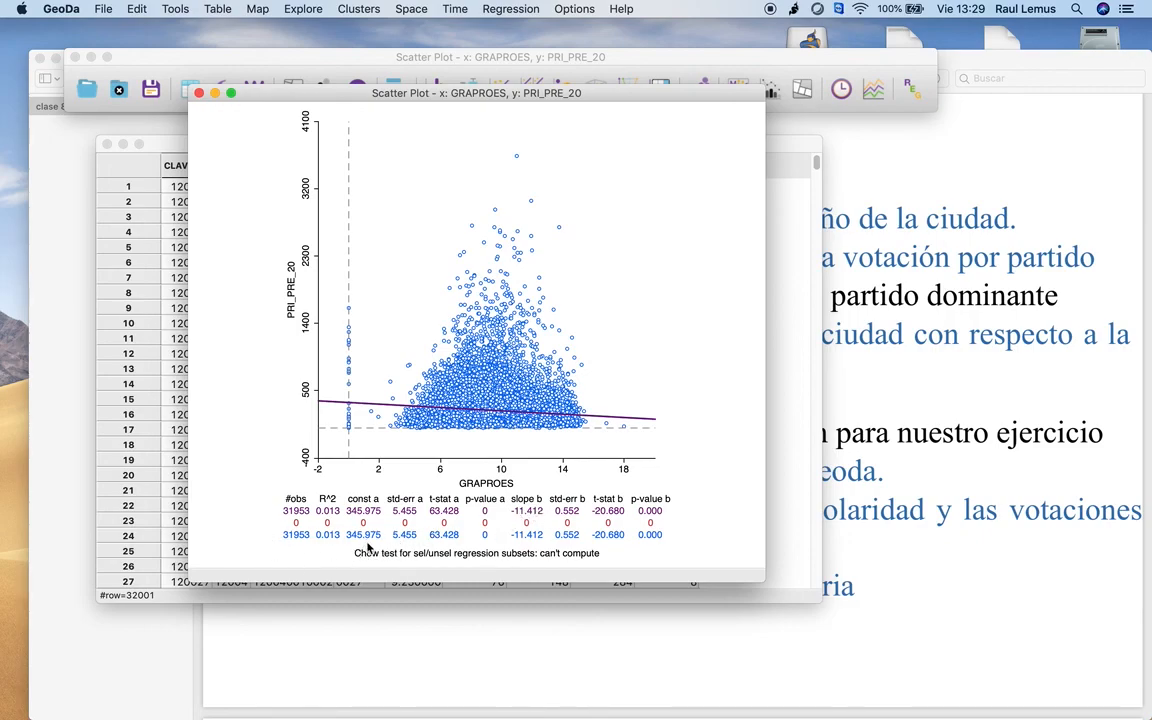
- Switch the GRAPROES against PRI_PRE_20 scatter plot to standardized data and reposition its window
right_click(397, 232)
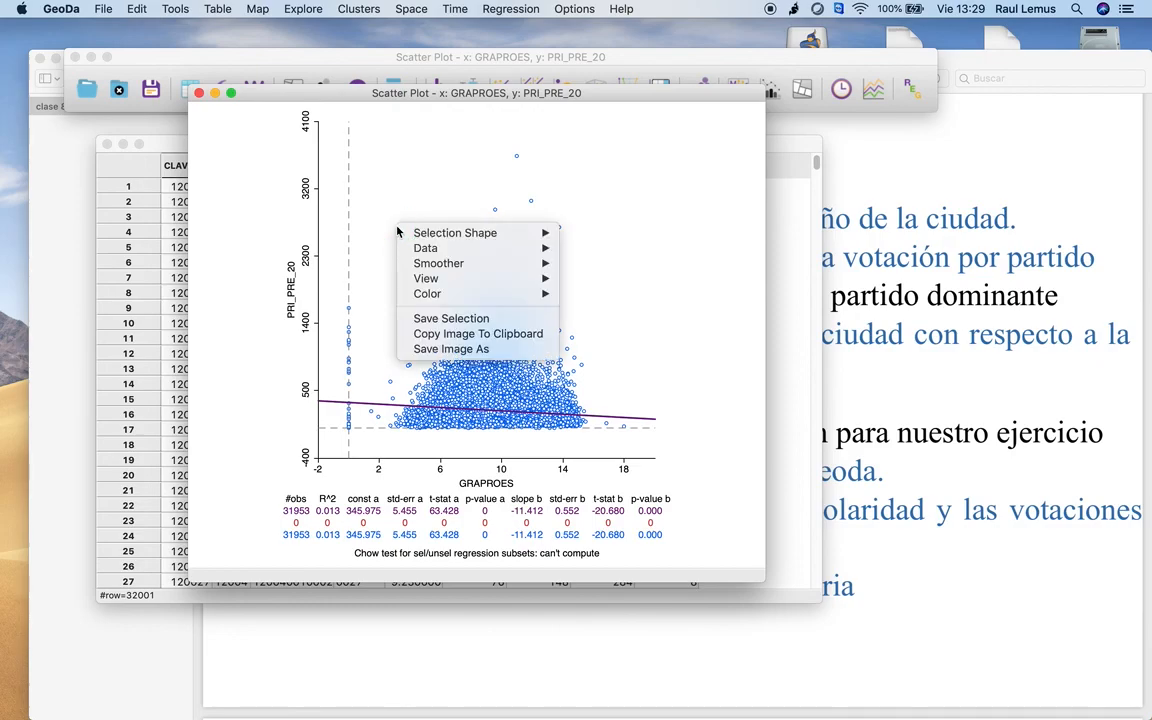
mouse_move(435, 249)
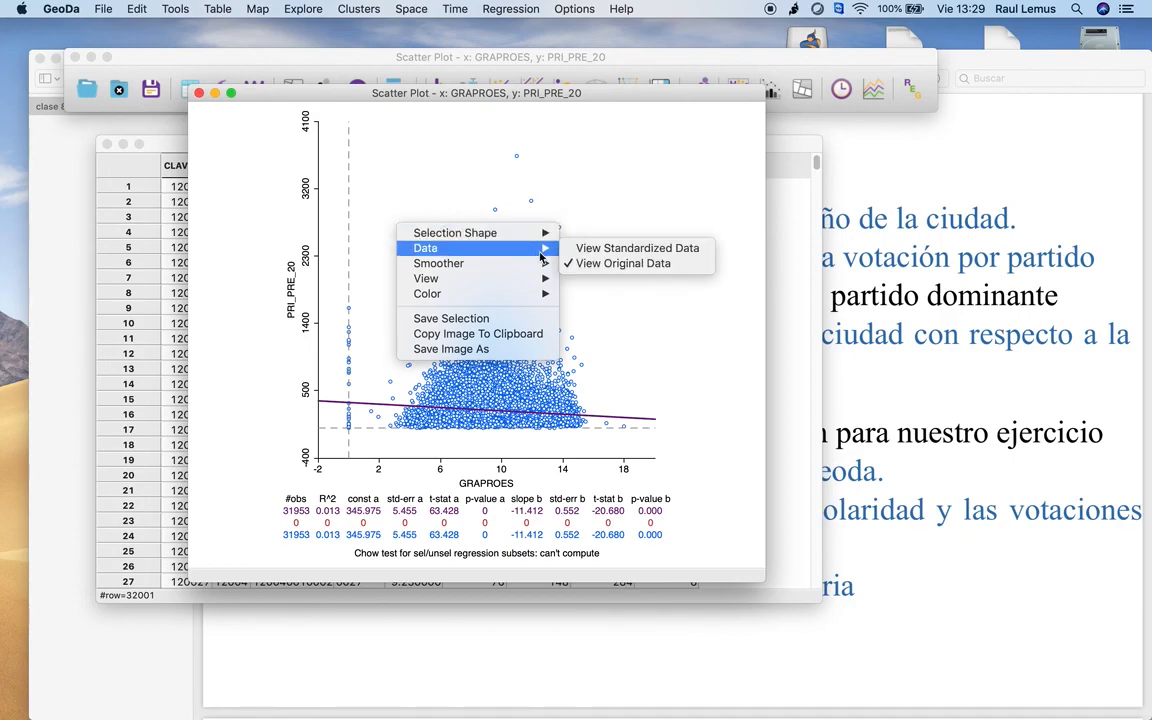
click(595, 249)
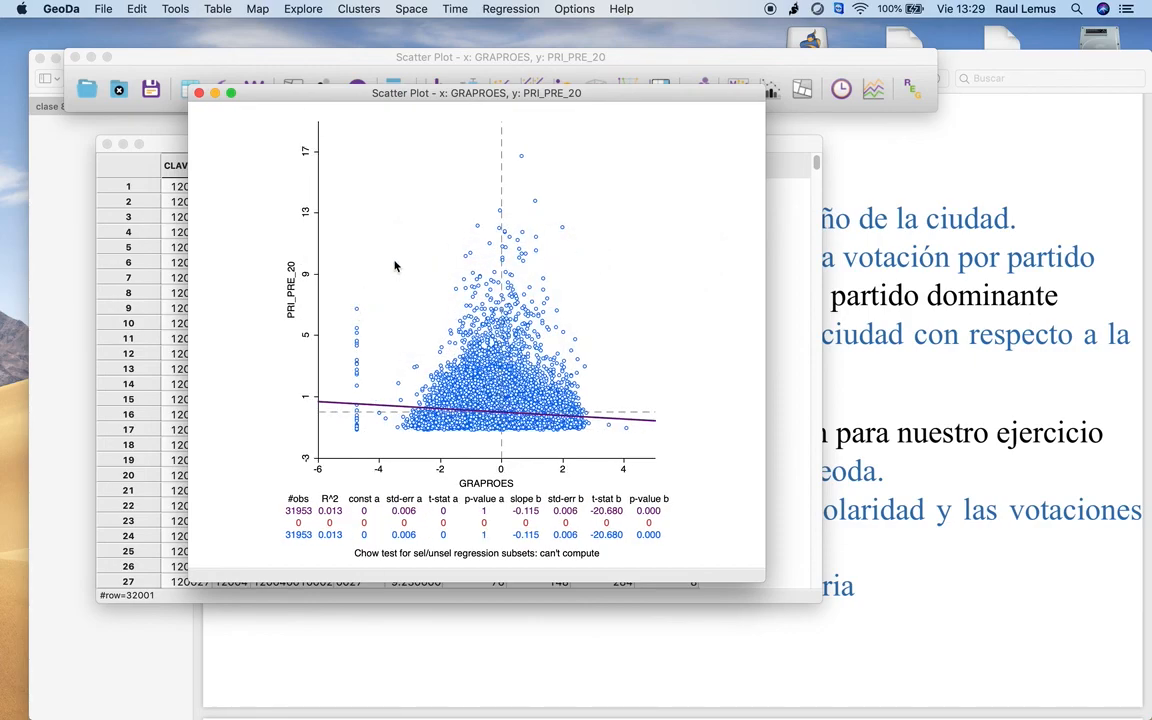
drag(475, 99, 449, 73)
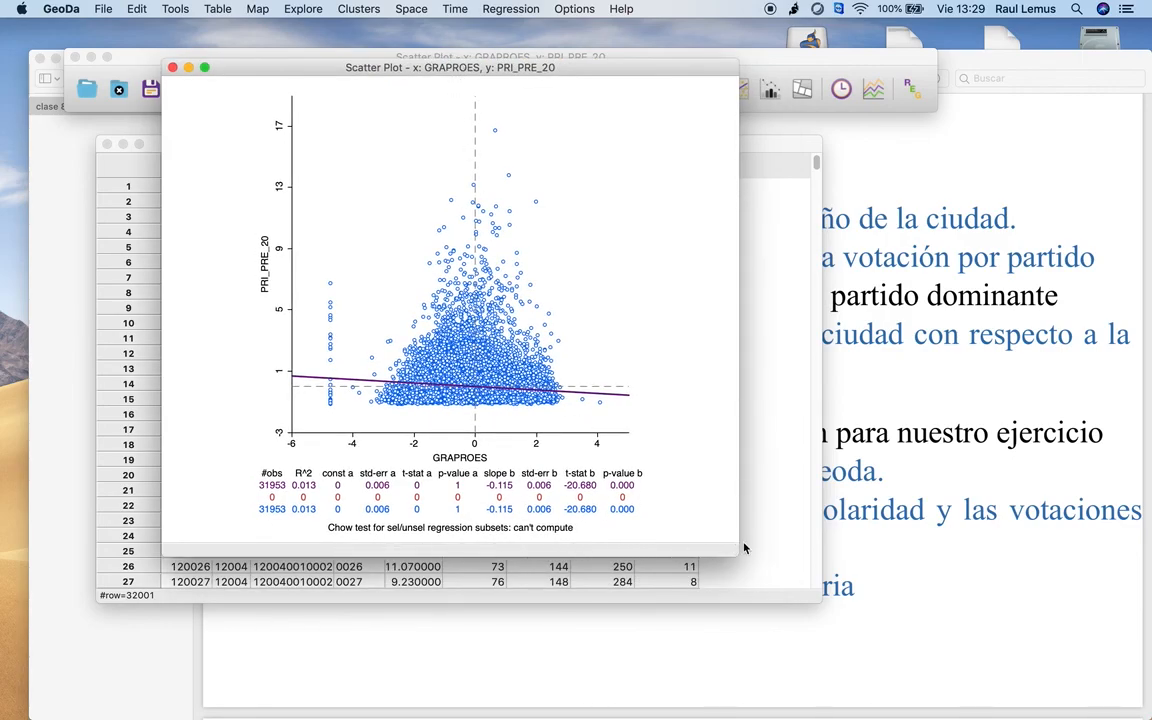
- Examine how selecting the highest PRI_PRE_20 outliers affects the regression in the enlarged scatter plot, and close the plot
drag(743, 548, 788, 580)
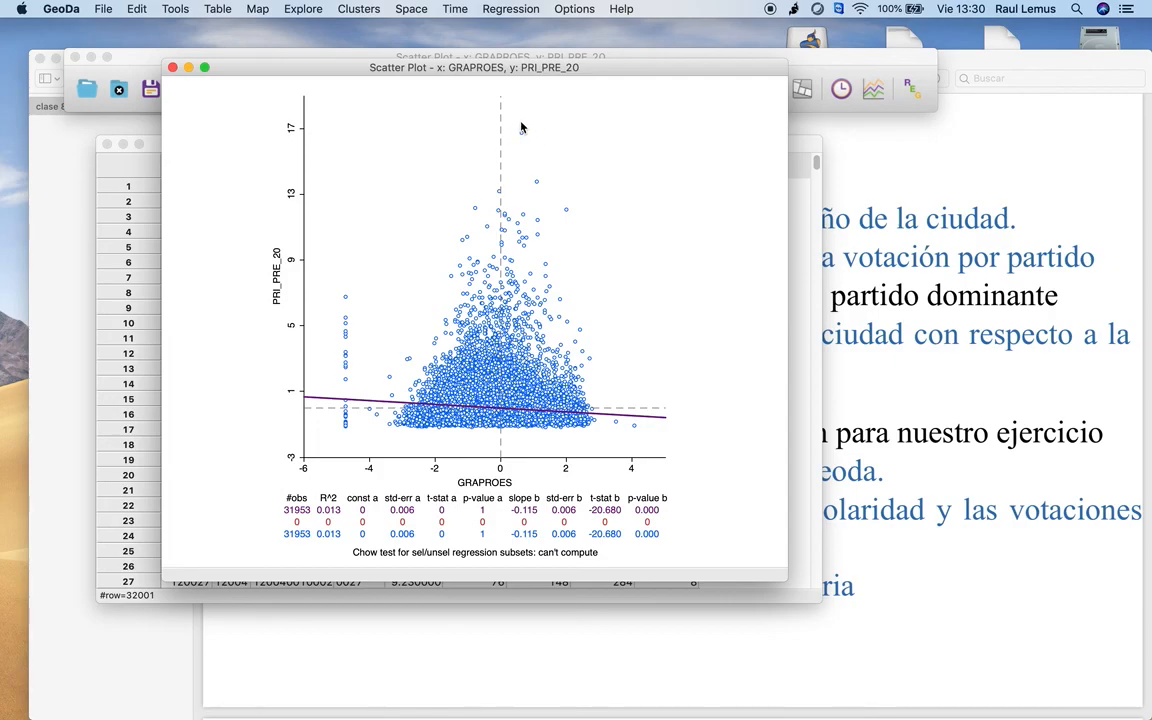
mouse_move(346, 418)
click(512, 124)
drag(512, 124, 533, 142)
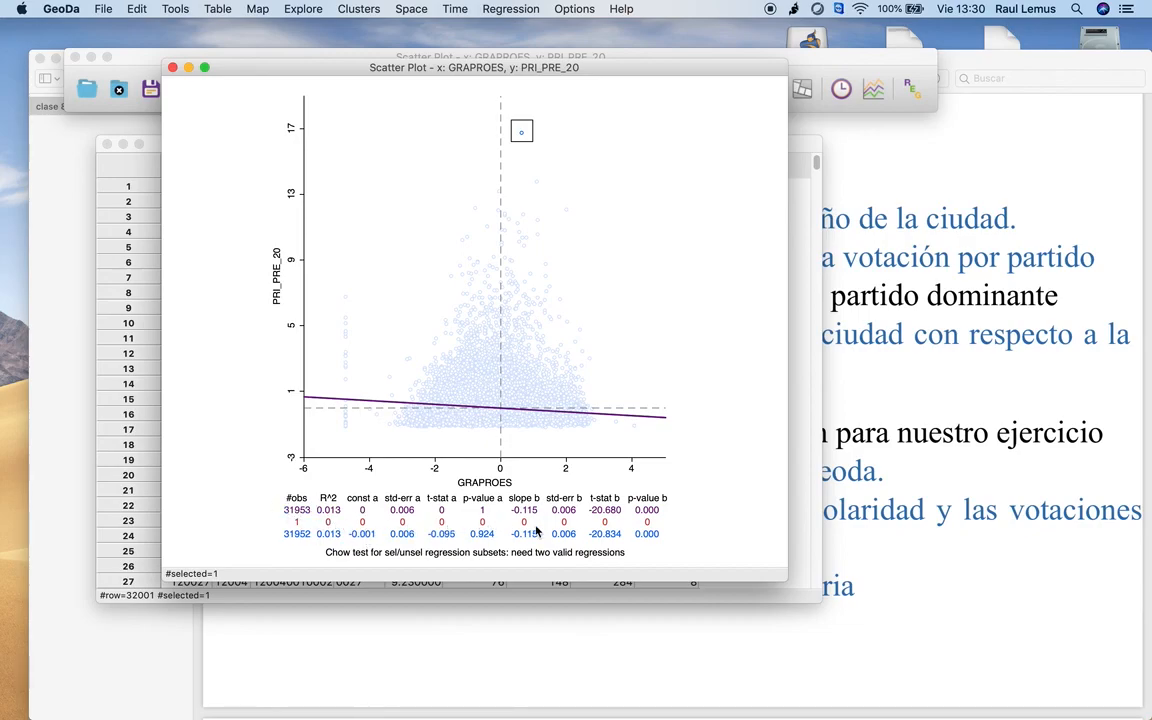
click(607, 226)
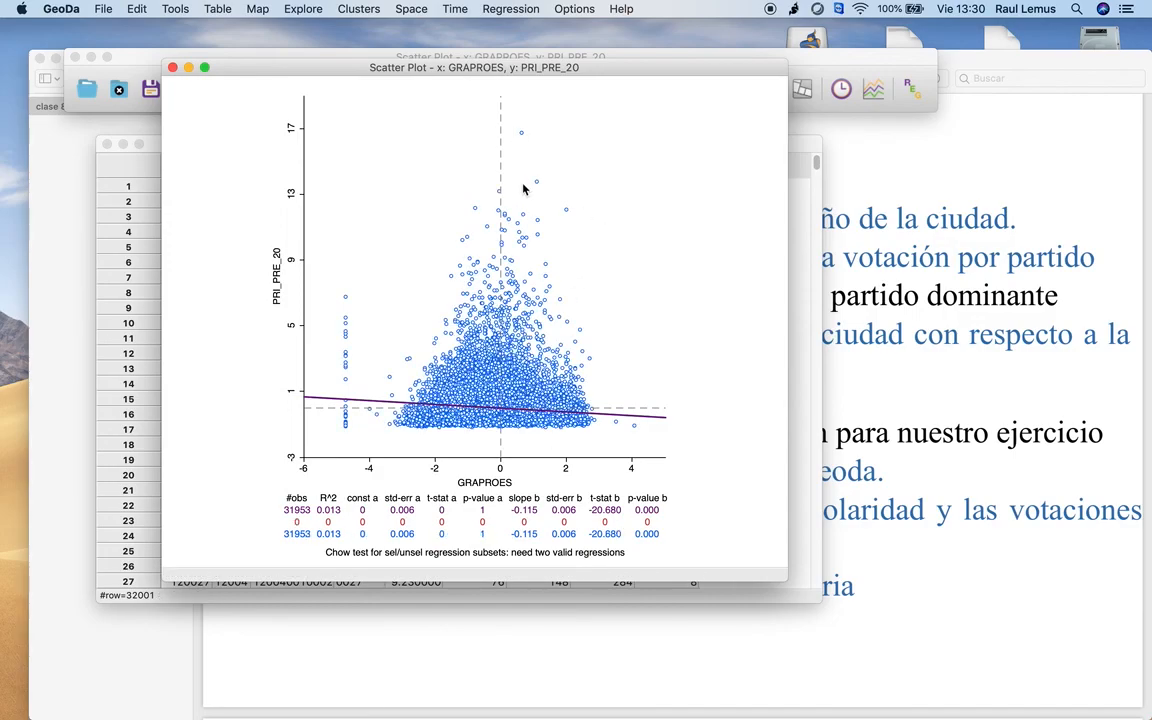
drag(513, 172, 591, 230)
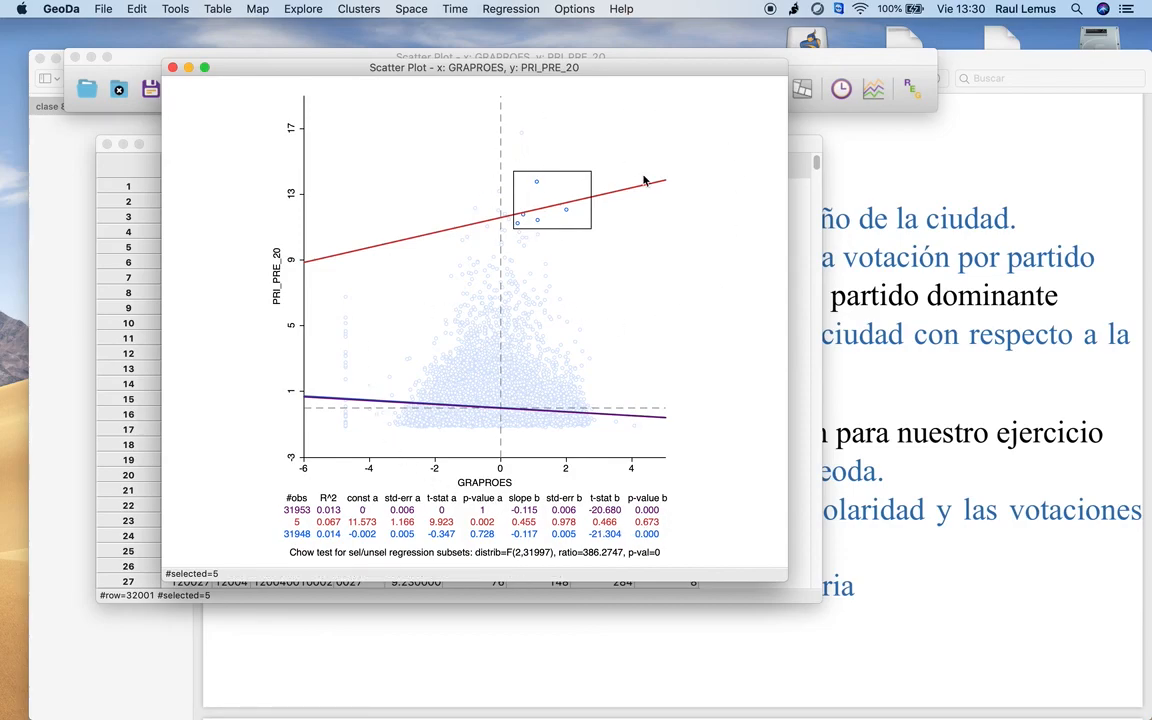
click(727, 285)
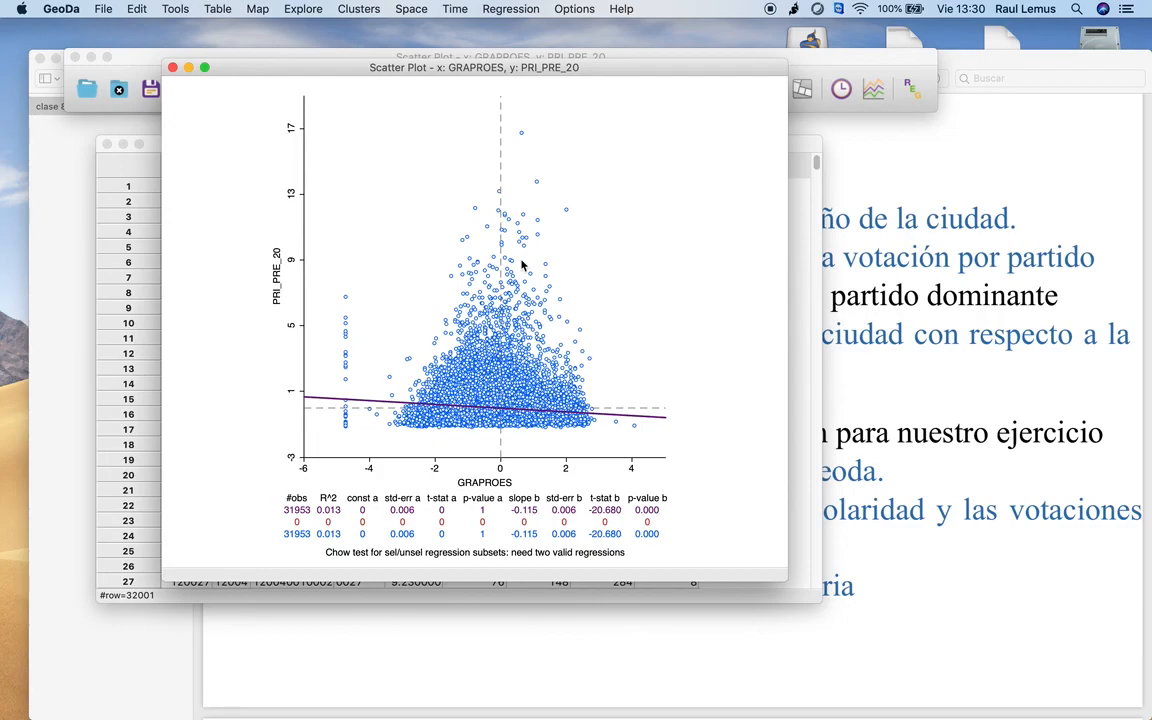
click(173, 68)
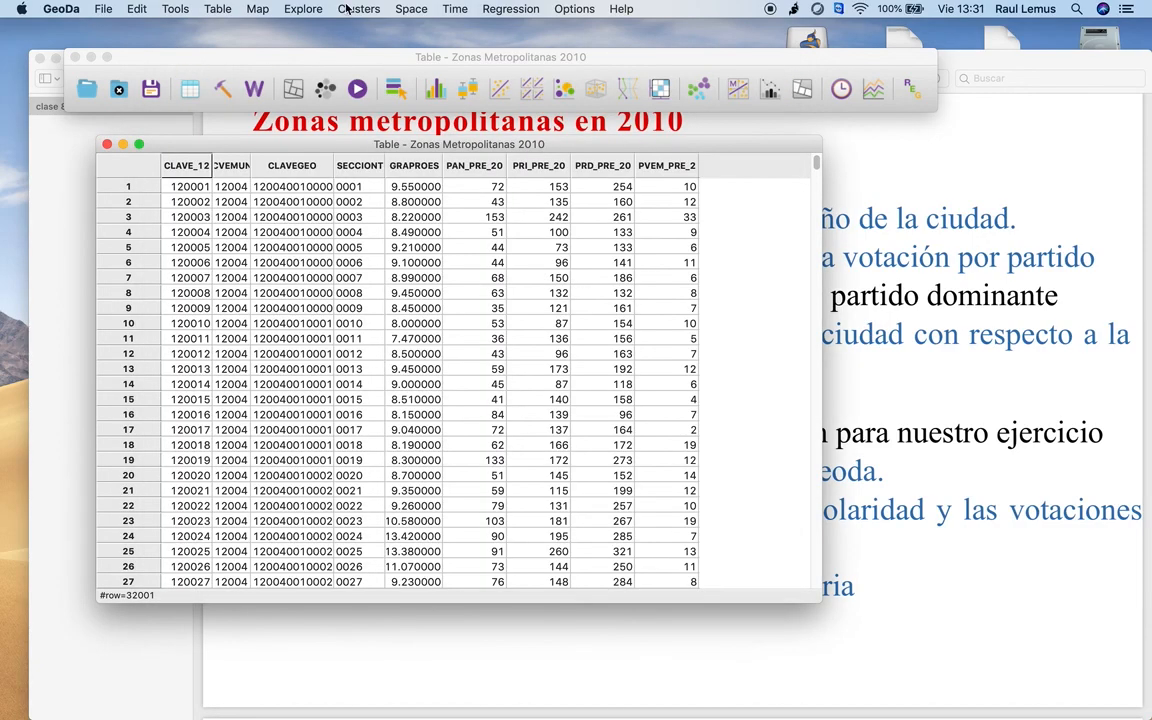
- Create a scatter plot matrix that includes the variables GRAPROES and PRI_PRE_20
click(297, 10)
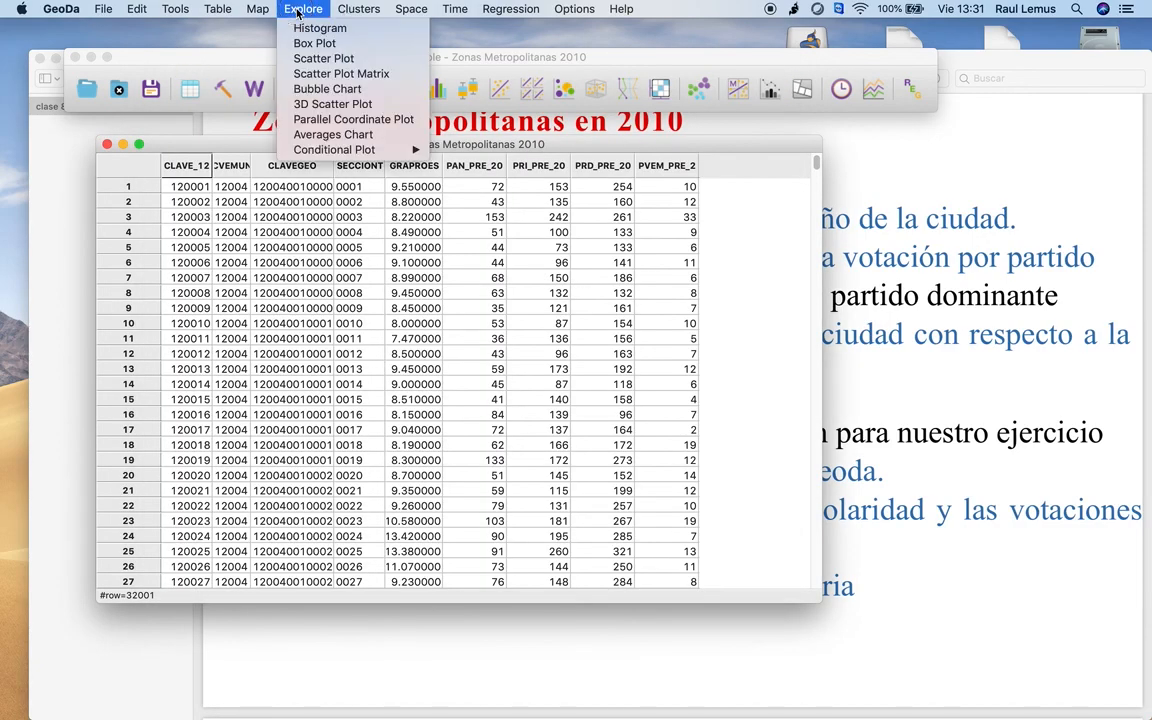
click(338, 74)
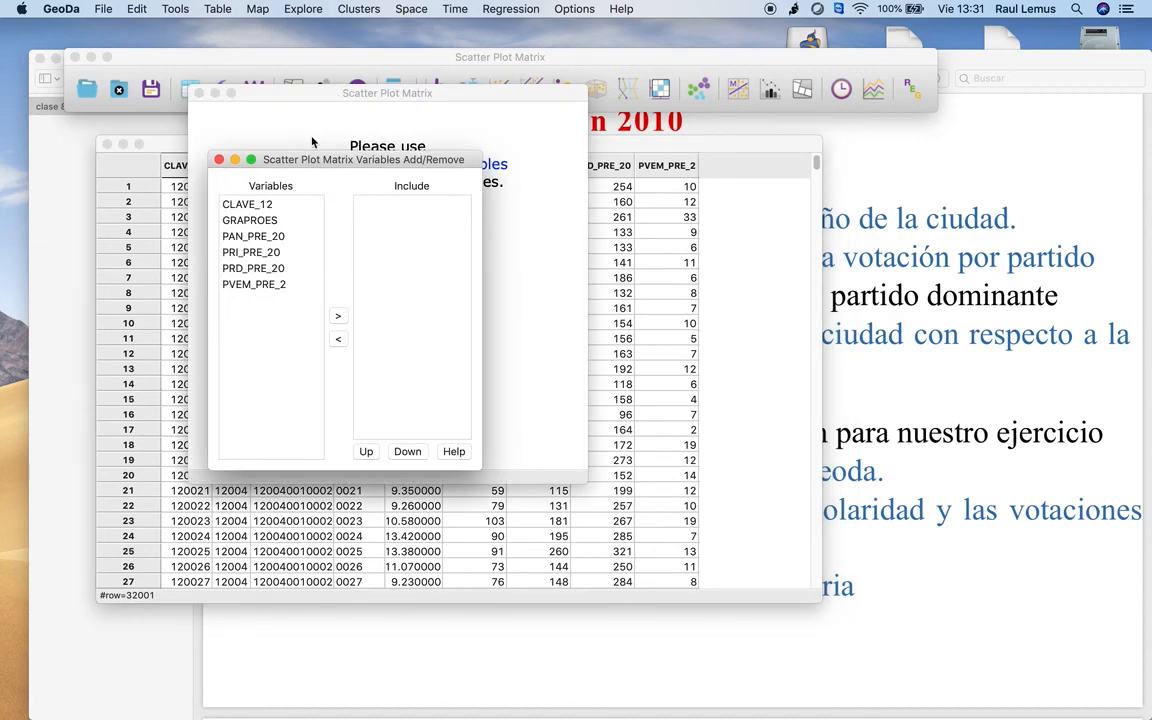
drag(340, 161, 400, 204)
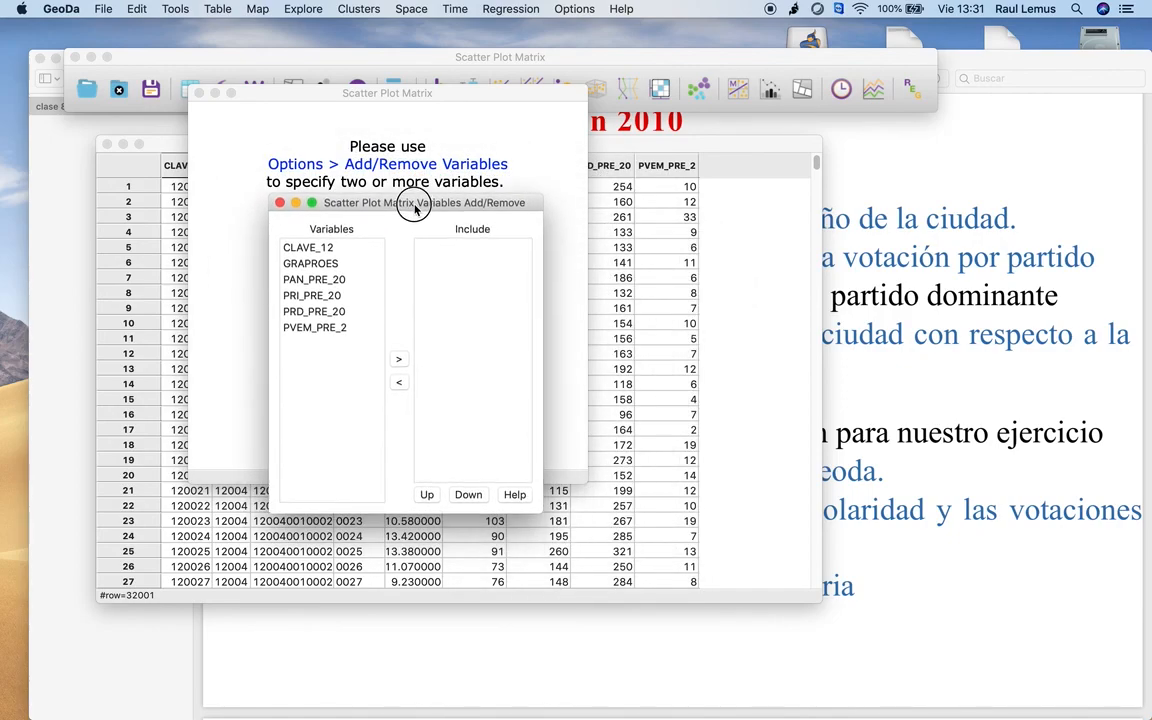
click(313, 262)
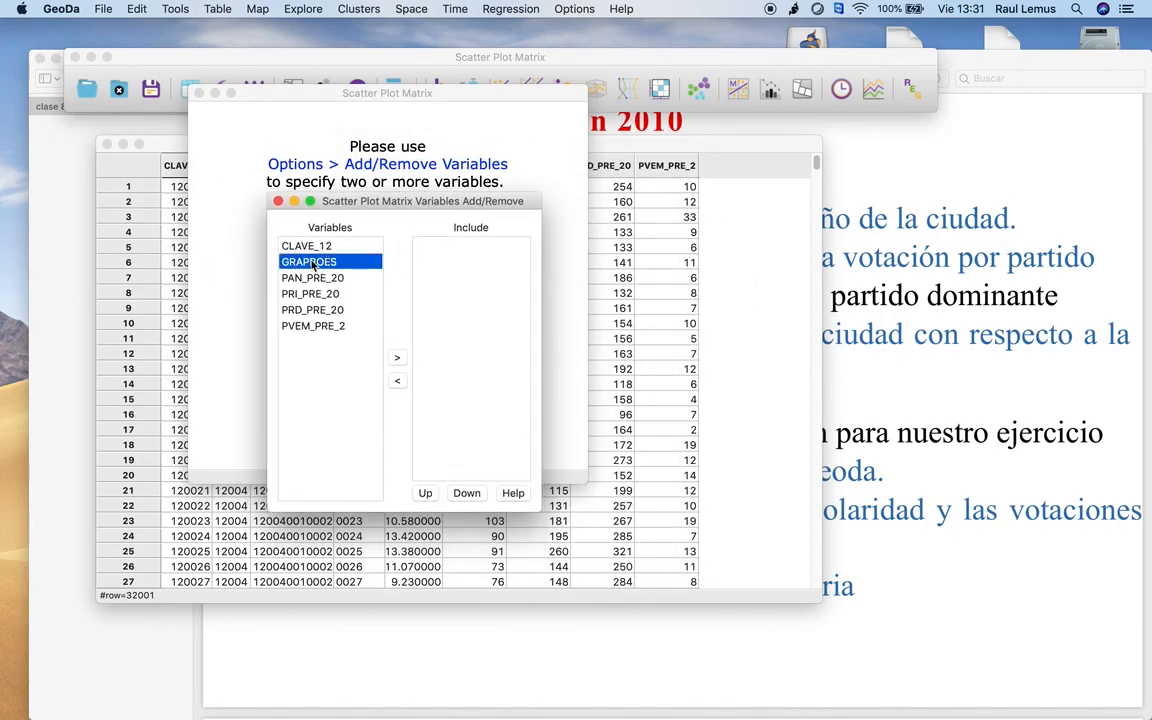
click(396, 358)
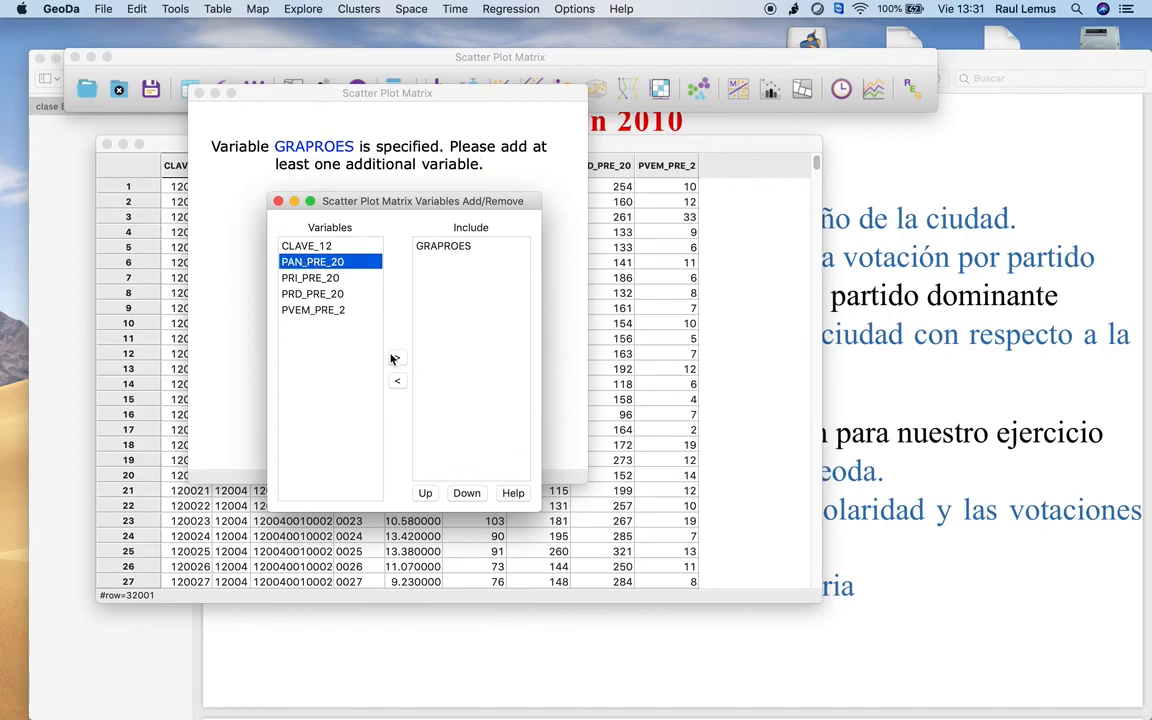
click(300, 277)
click(398, 358)
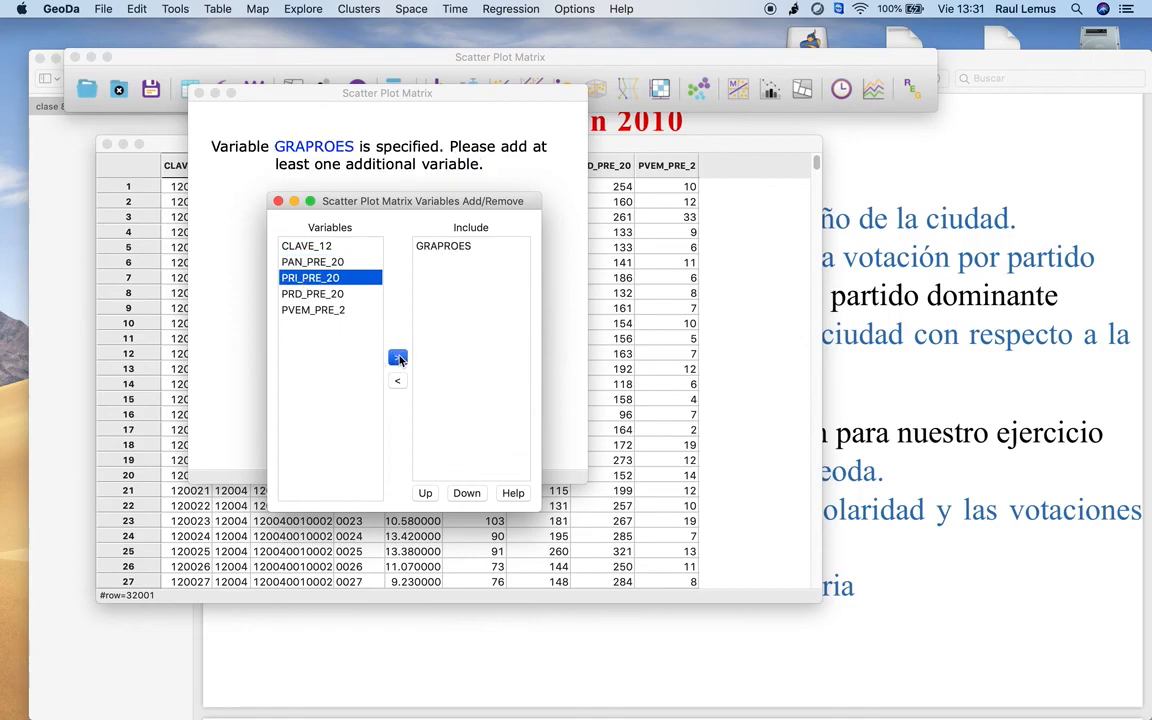
- Add PAN_PRE_20, PRD_PRE_20 and PVEM_PRE_2 to the scatter plot matrix, with the variable selection window moved clear of the plots
mouse_move(411, 205)
mouse_down()
mouse_move(666, 198)
mouse_move(805, 152)
mouse_move(836, 155)
mouse_up()
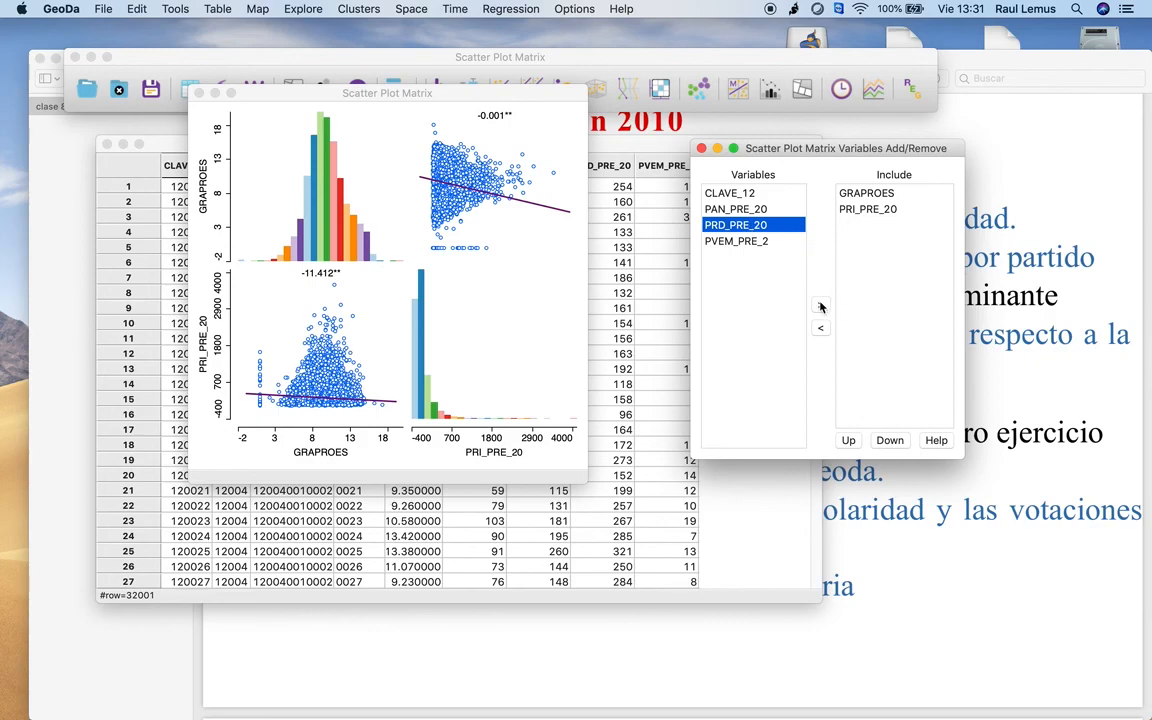
key(Up)
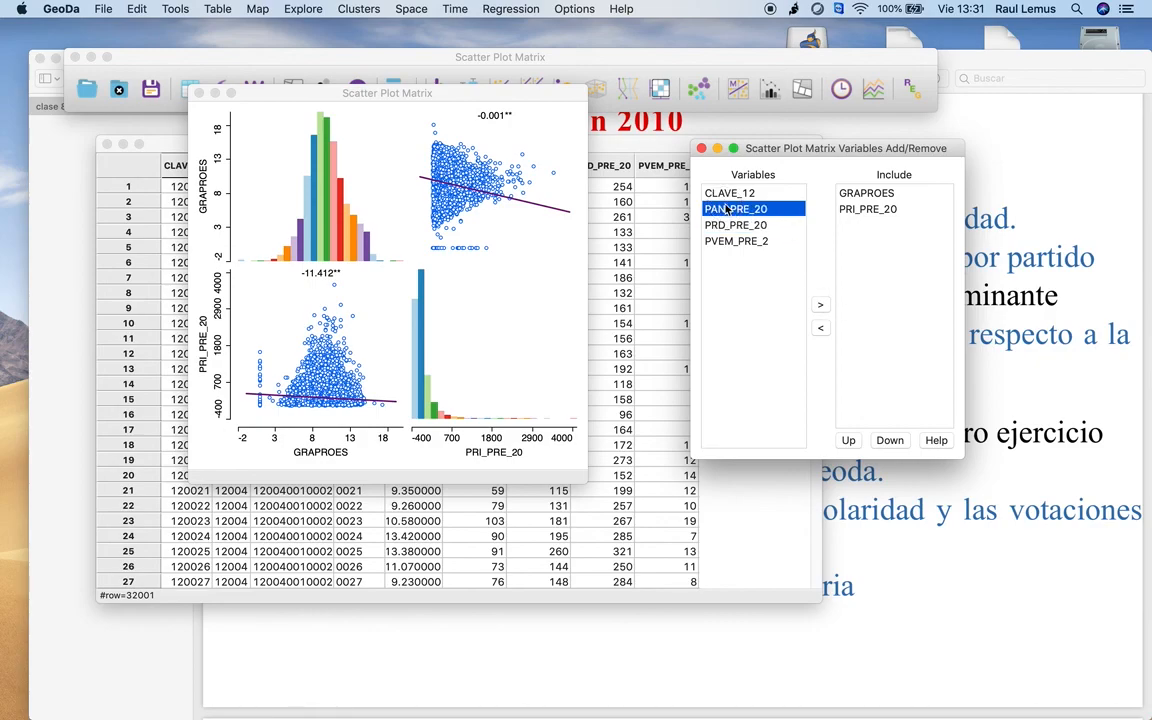
click(820, 306)
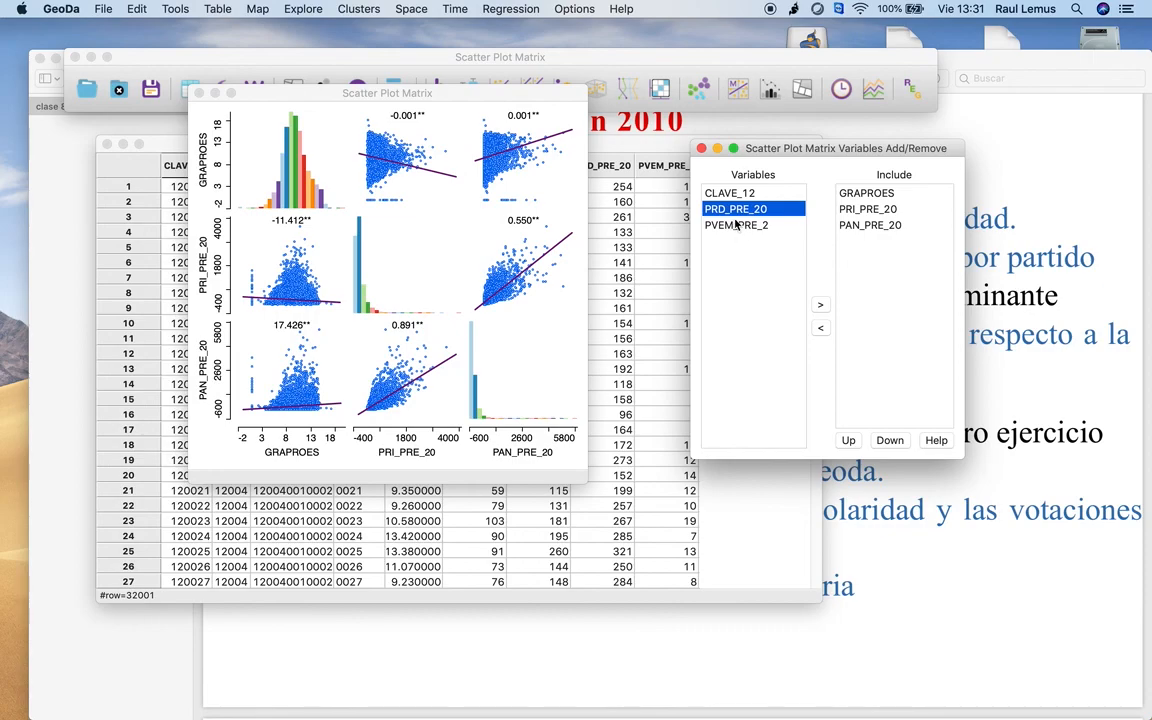
click(820, 306)
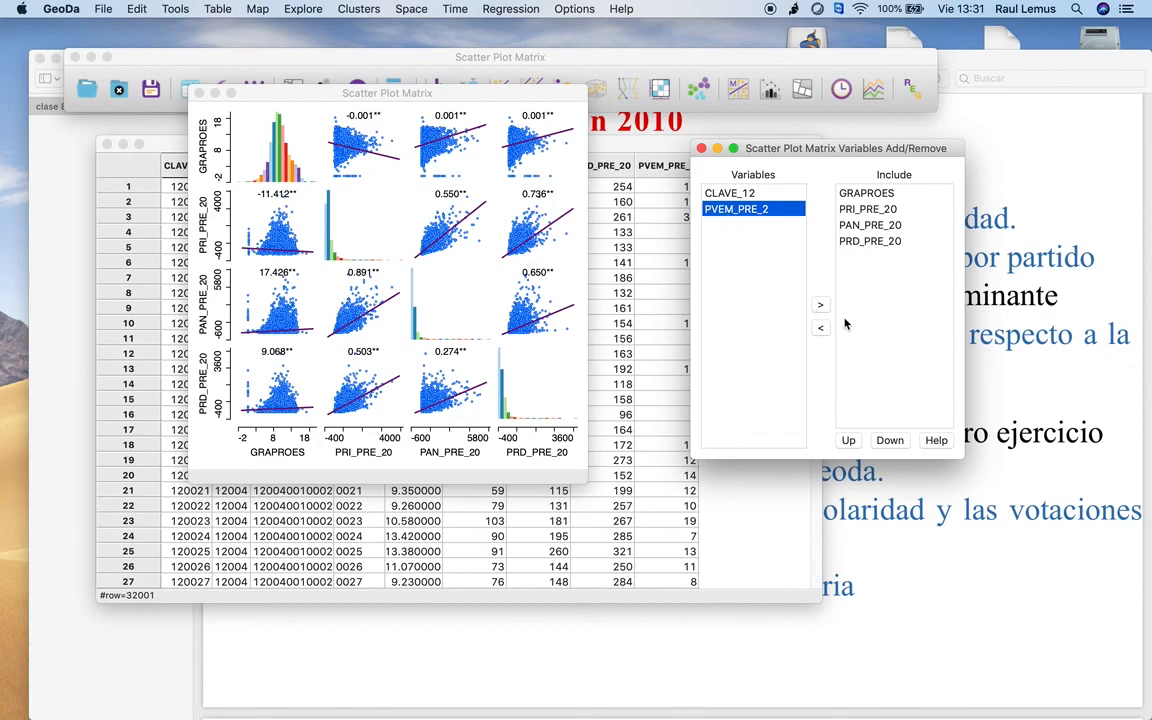
click(820, 306)
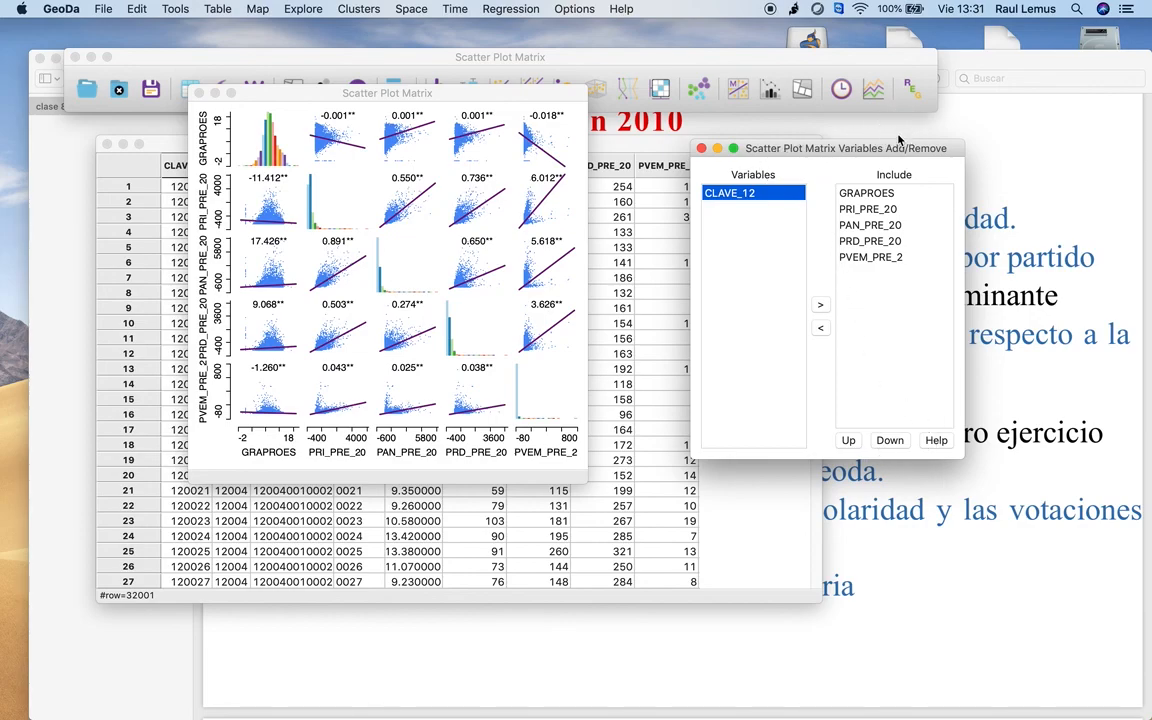
- Enlarge the scatter plot matrix window and reposition it beside the variable selection window
drag(804, 140, 916, 117)
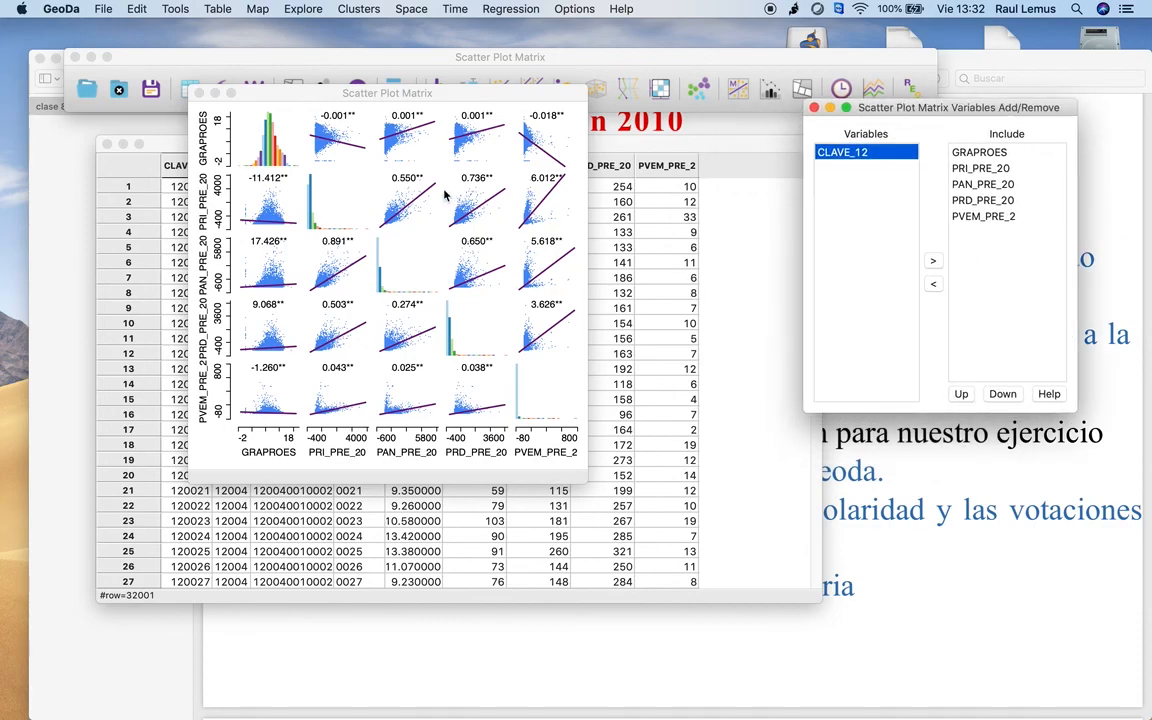
click(583, 477)
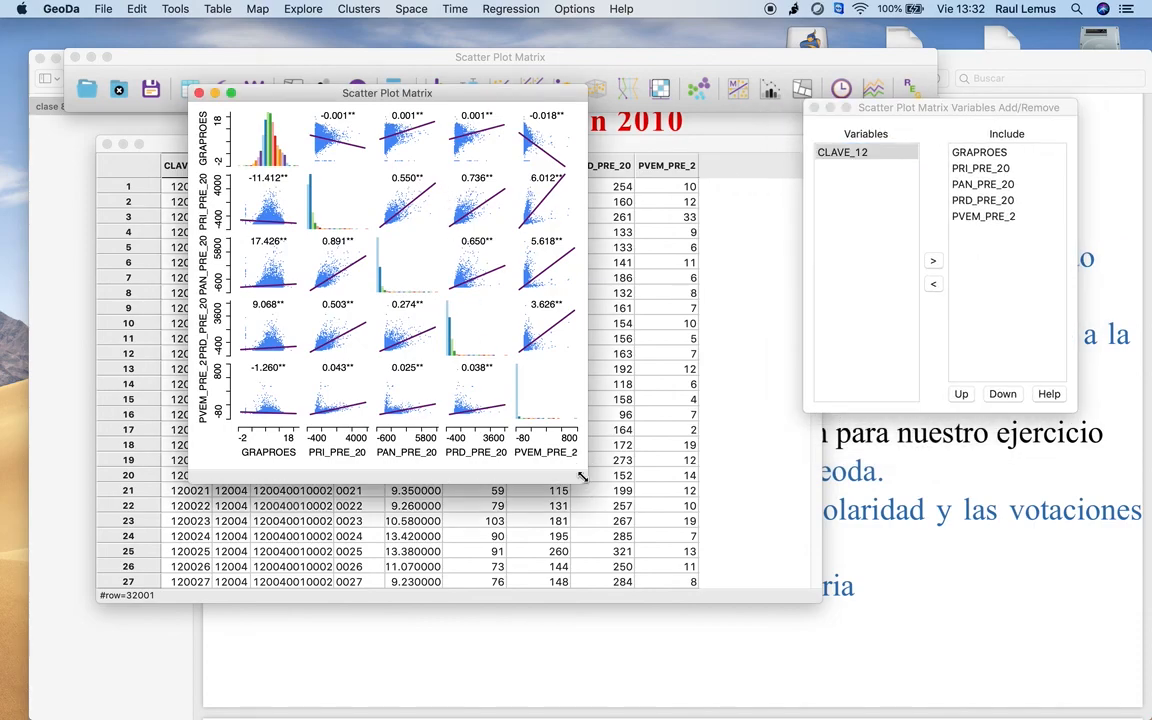
drag(583, 477, 855, 668)
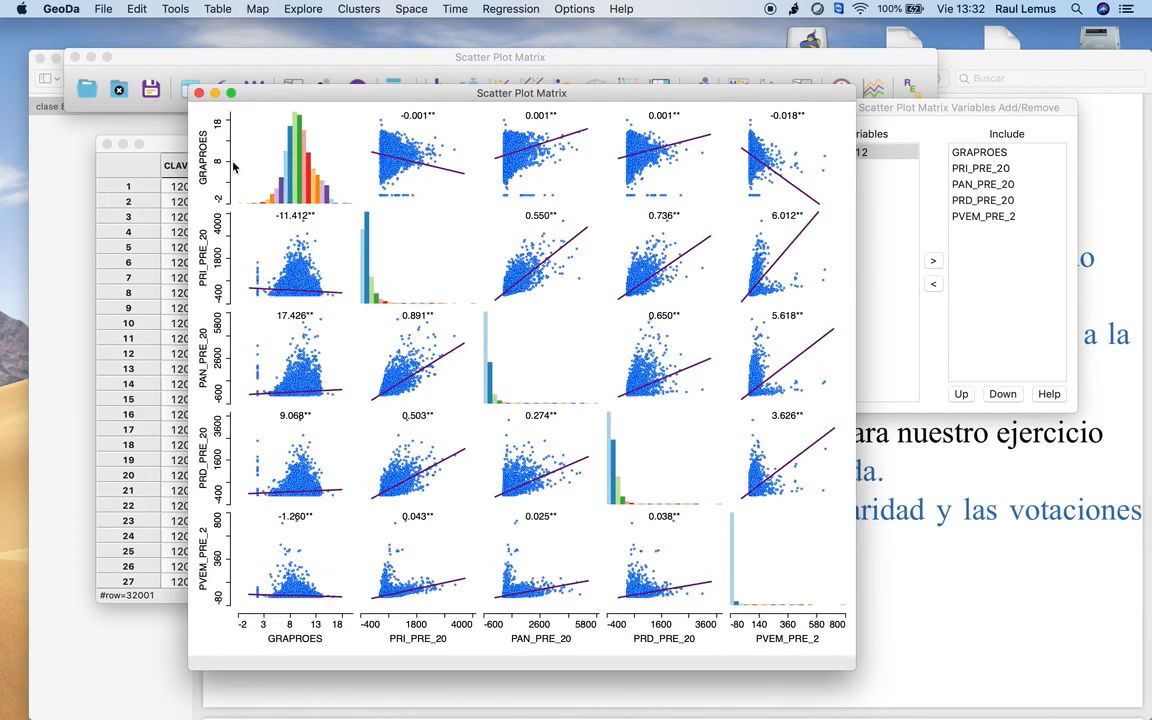
drag(276, 94, 153, 73)
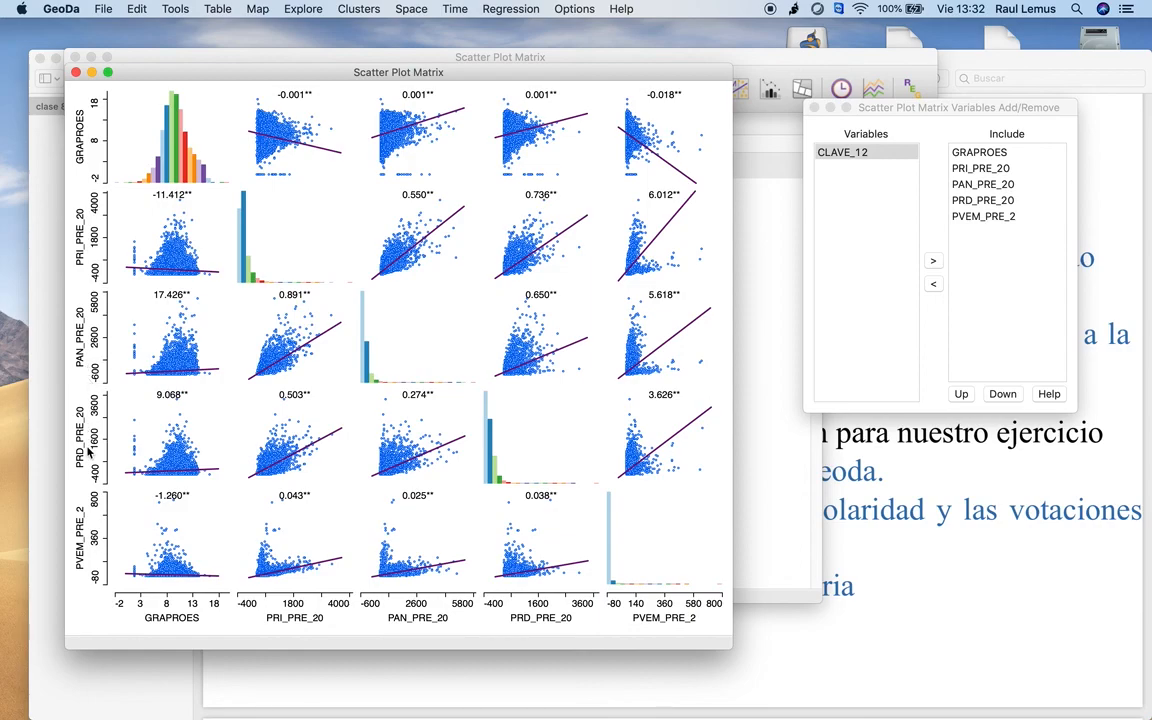
- Switch the scatter plot matrix to standardized data and clear any selection in the GRAPROES against PRI_PRE_20 plot
right_click(212, 118)
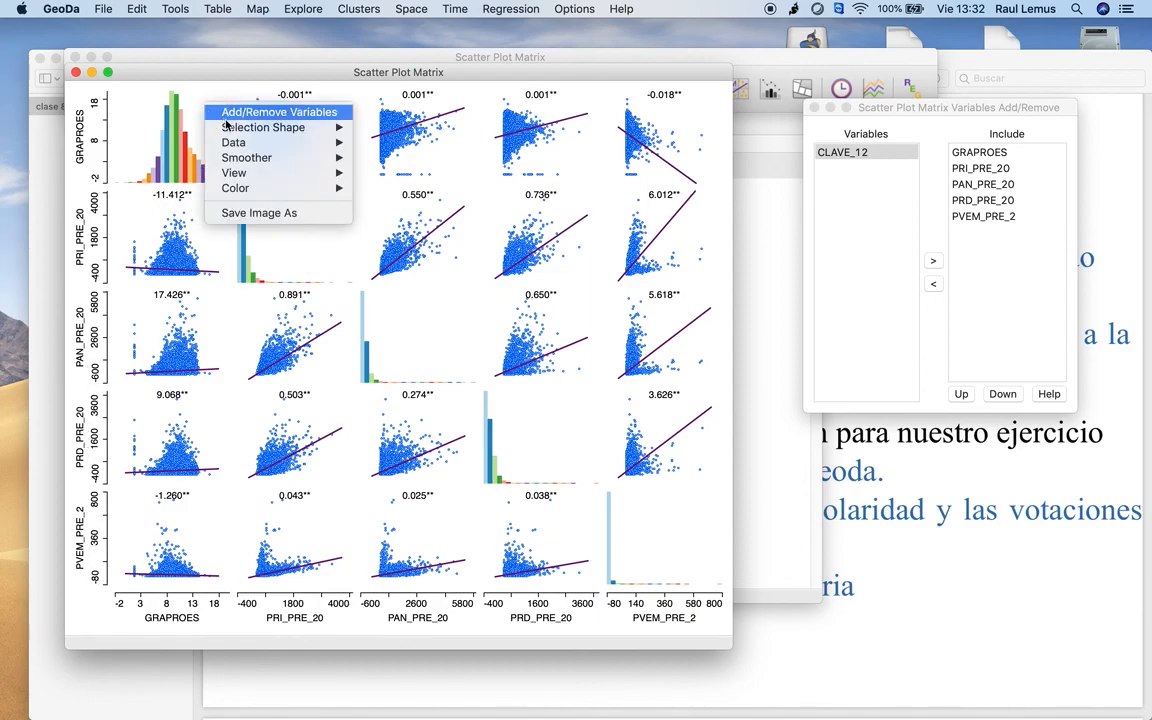
mouse_move(245, 133)
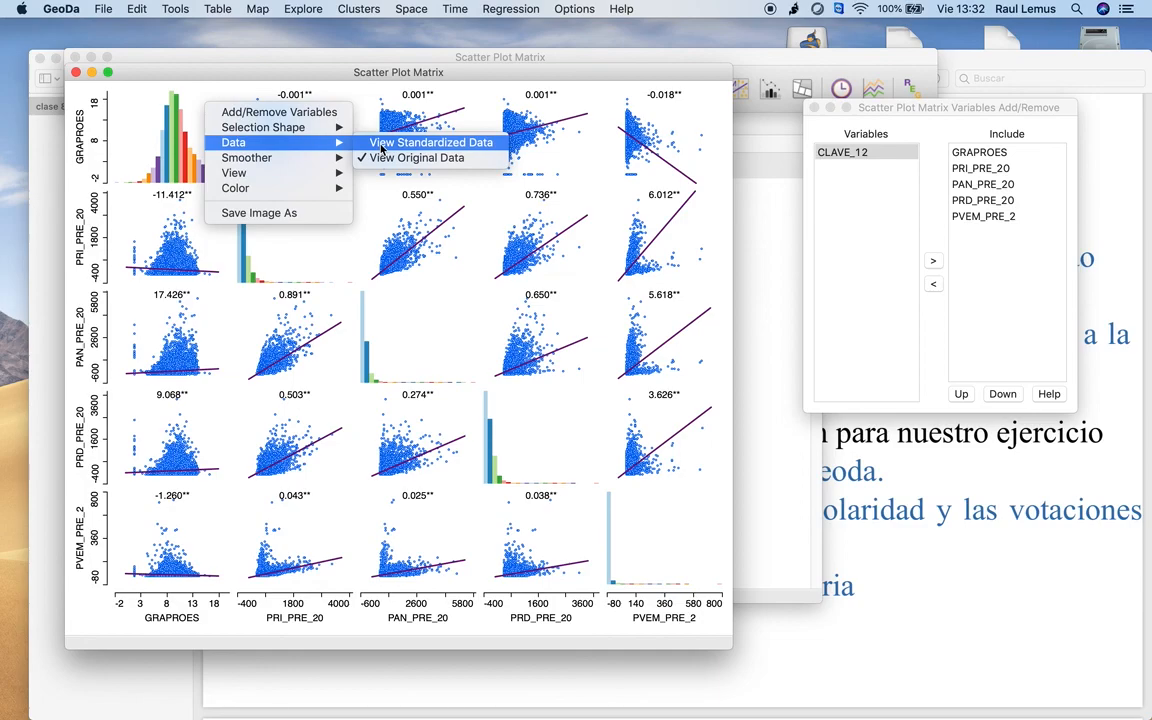
click(381, 145)
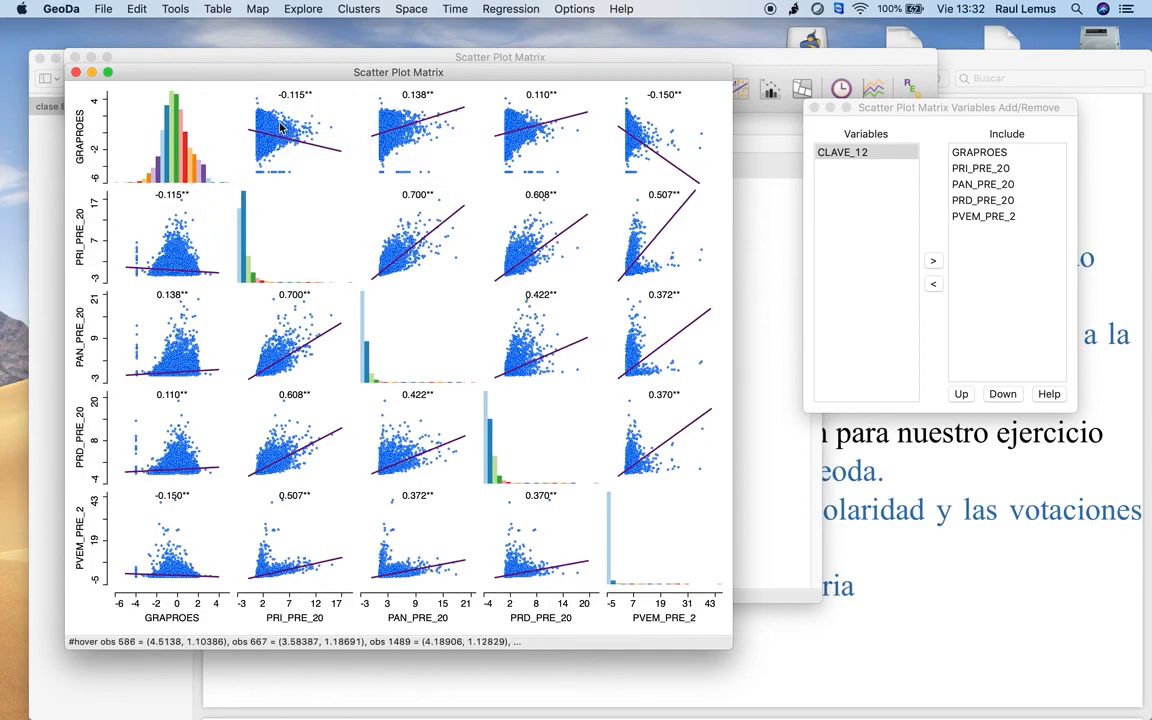
click(281, 125)
click(346, 119)
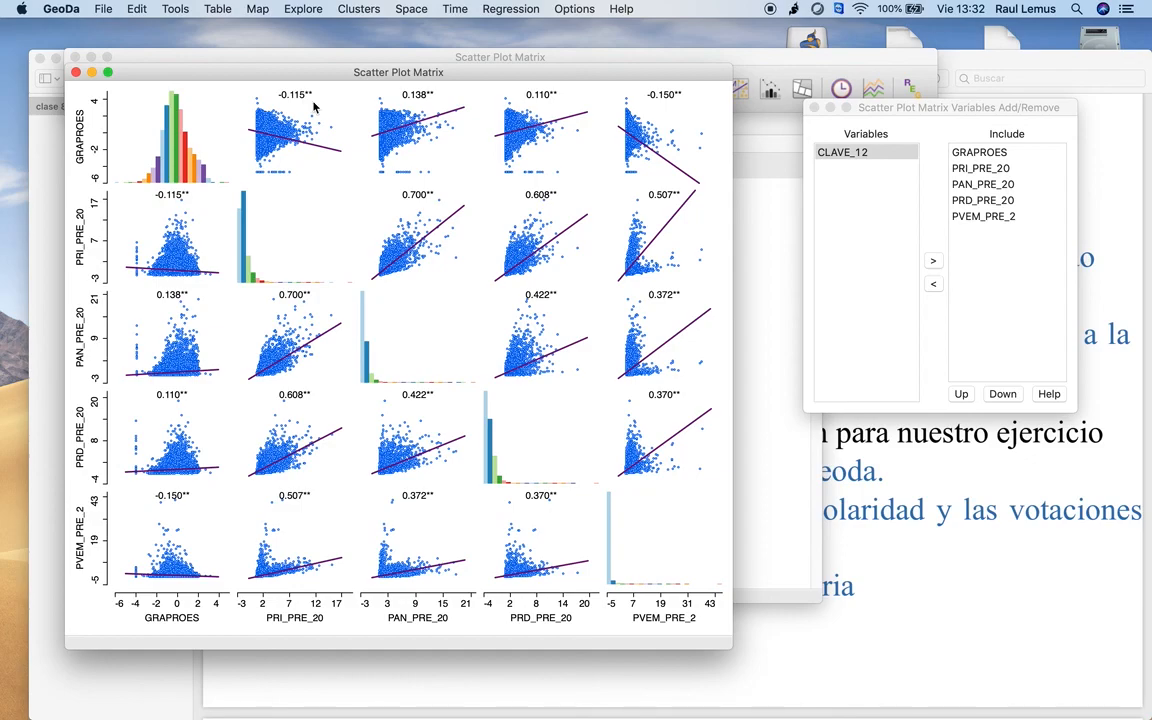
- Switch to SPSS Statistics, restore the Resultado1 output window and review the start of the Correlaciones table
key(super+Tab)
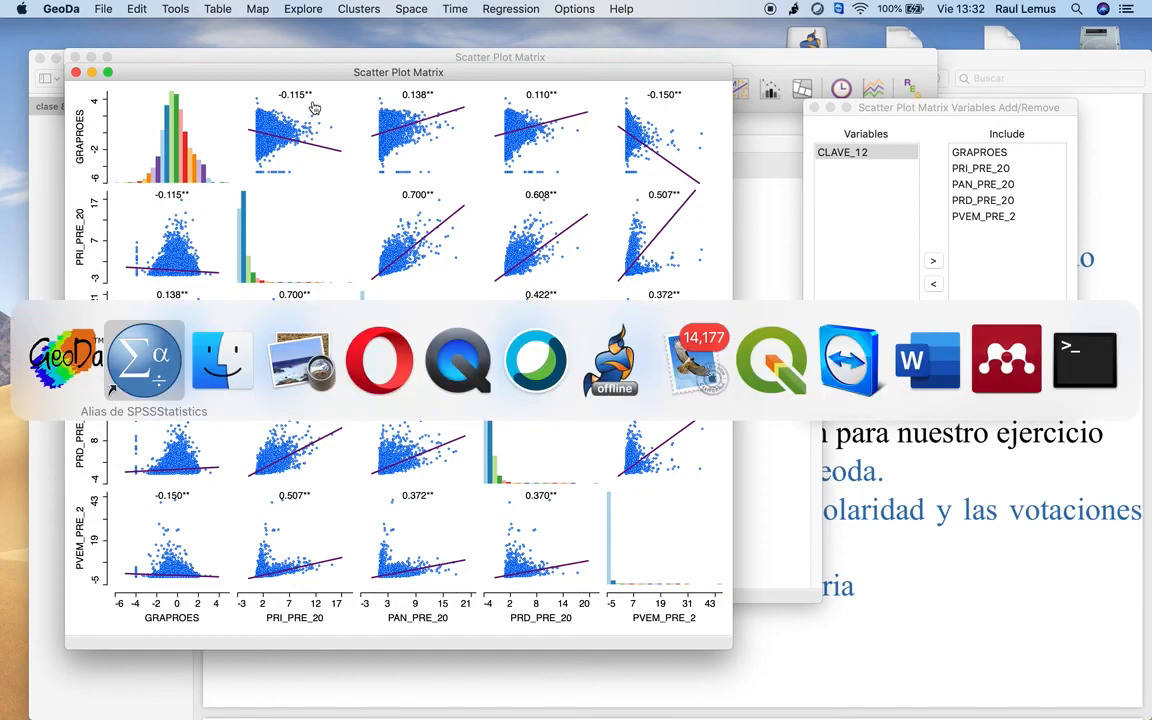
mouse_move(1018, 706)
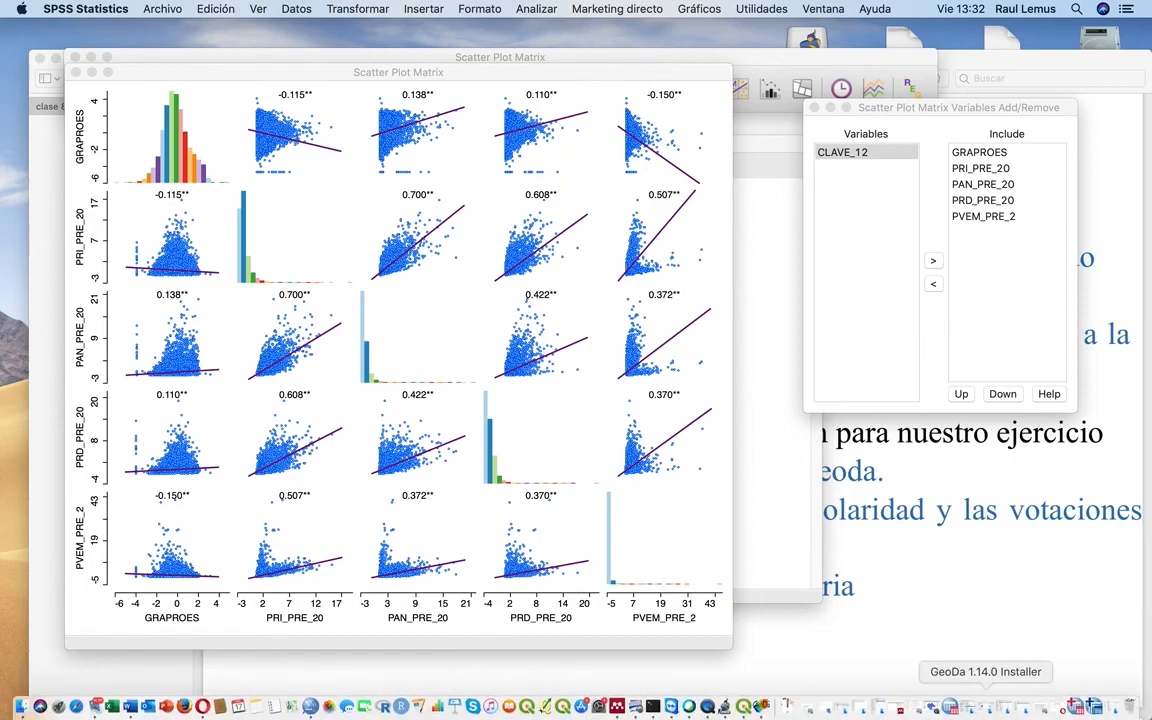
click(1095, 707)
click(1095, 707)
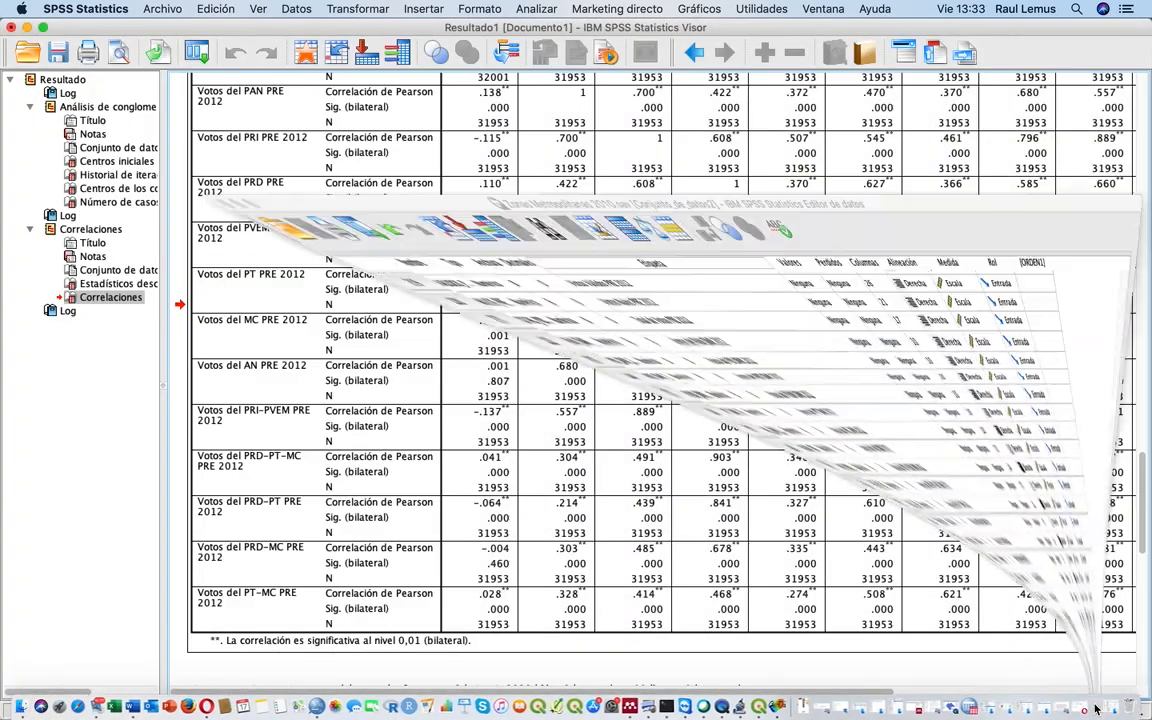
click(27, 27)
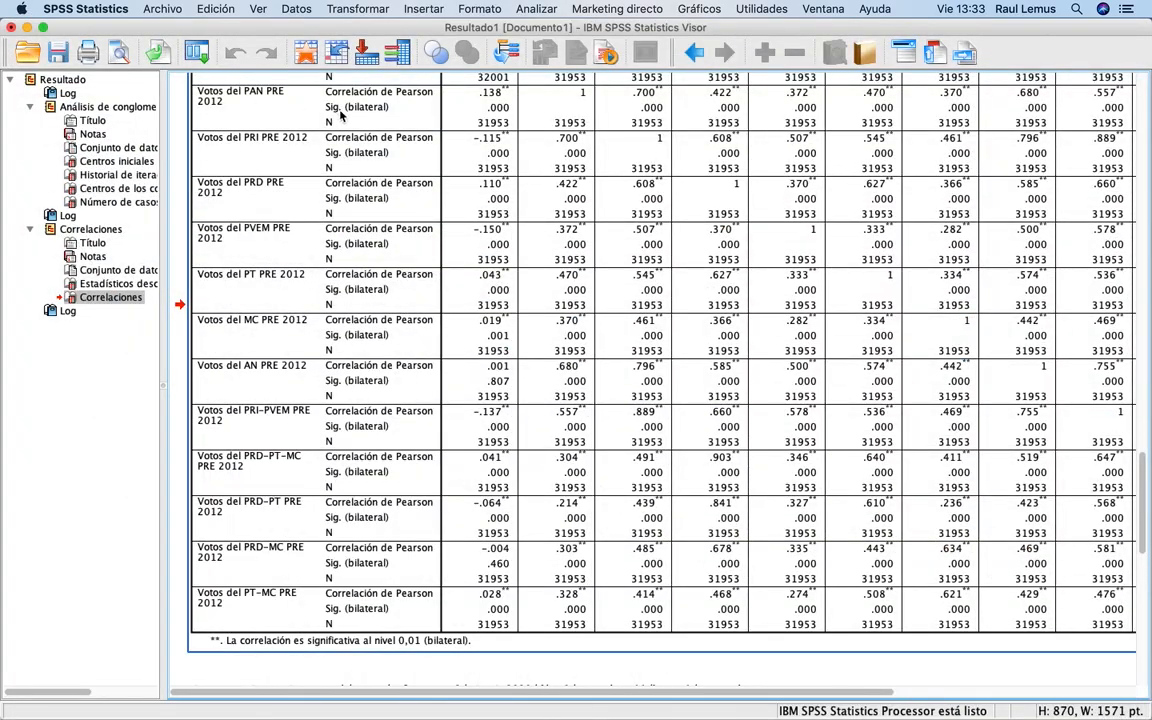
scroll(474, 148, up, 10)
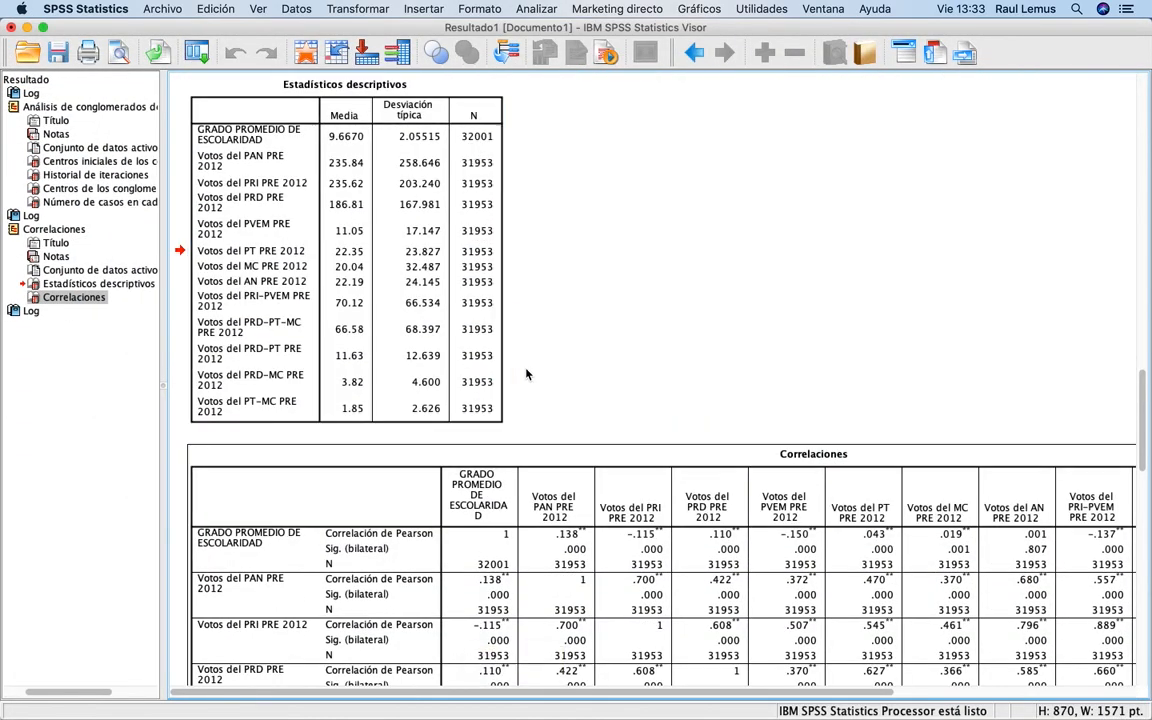
click(632, 541)
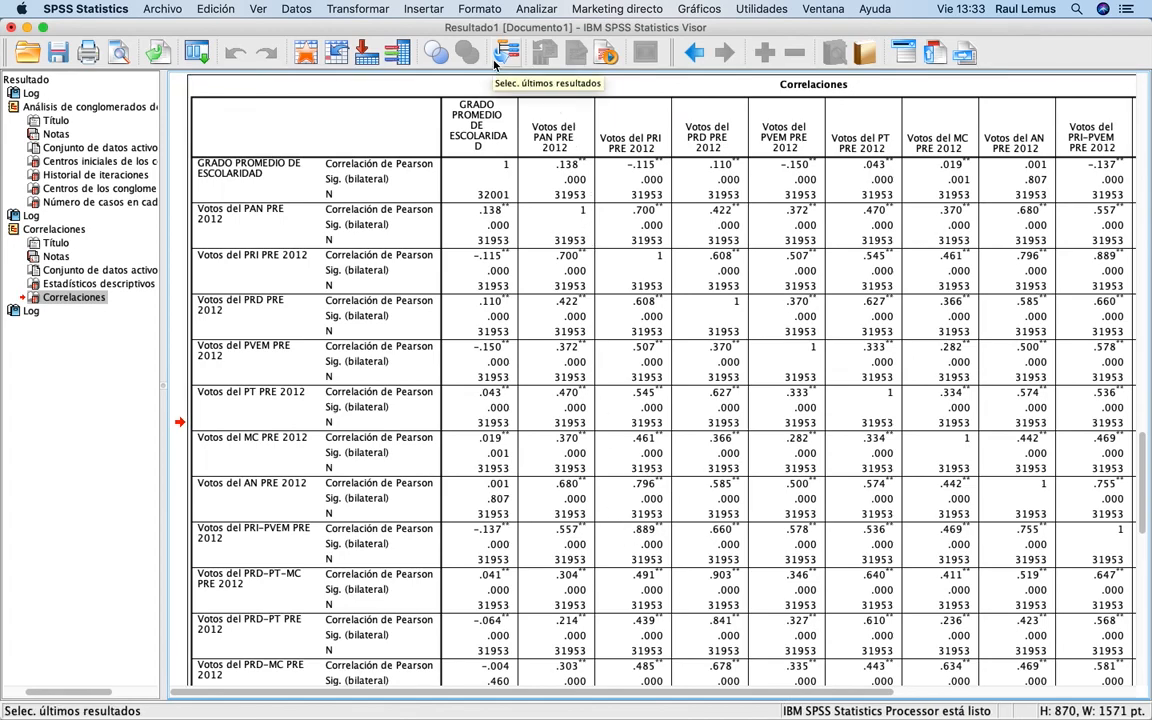
- Arrange the SPSS correlations output beside the GeoDa scatter plot matrix for comparison, with the variable selection window moved out of the way
key(super+Tab)
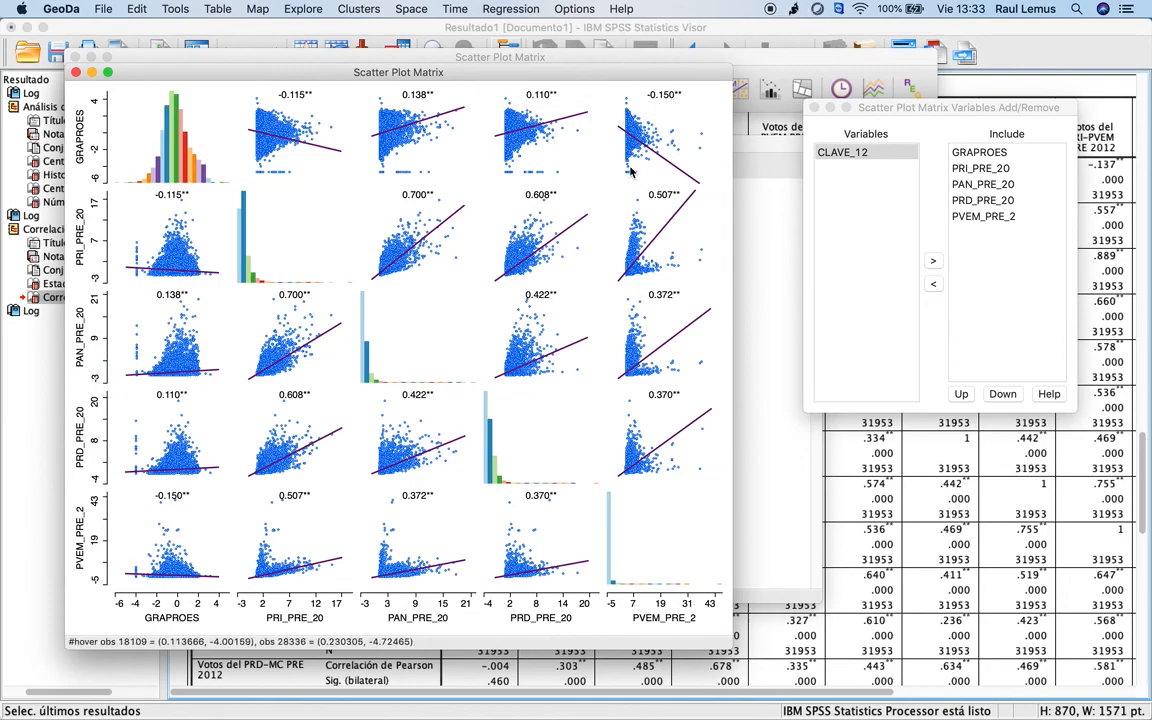
drag(872, 110, 621, 344)
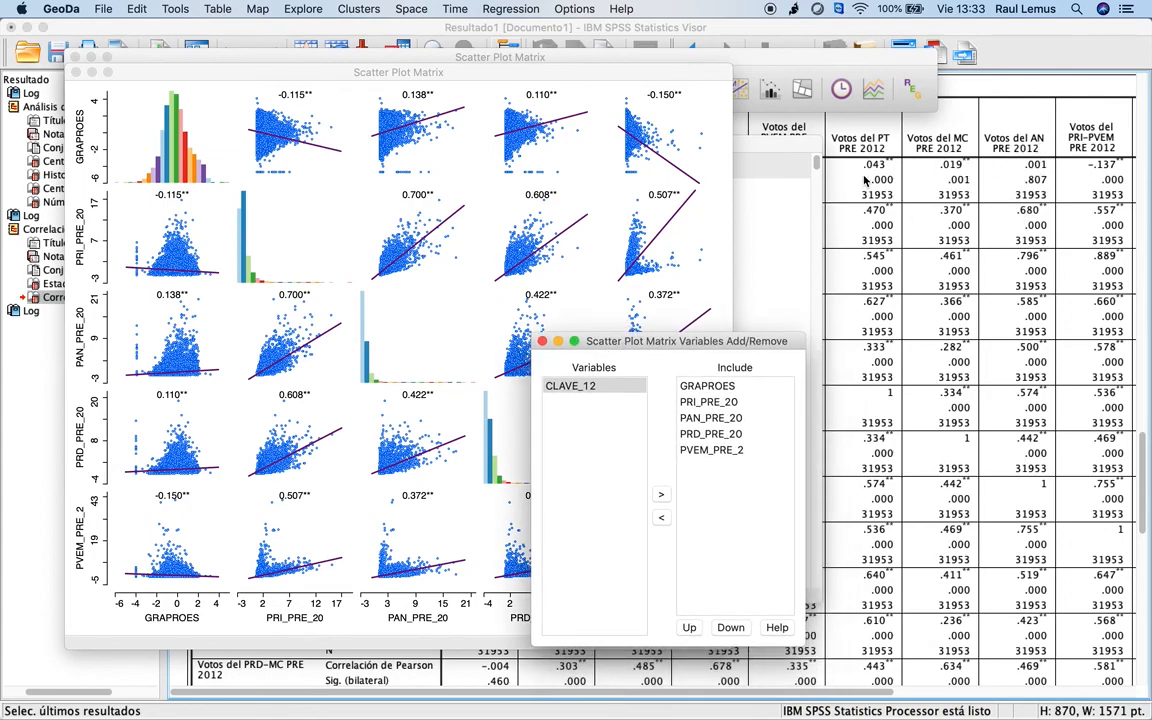
click(903, 208)
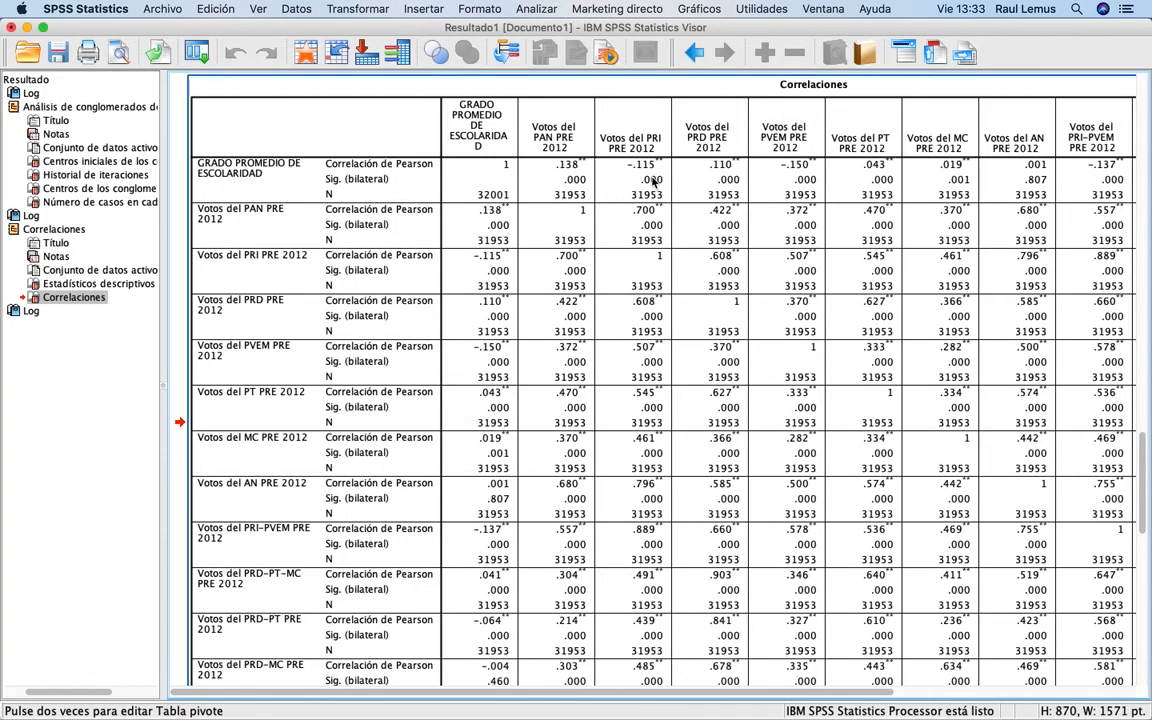
drag(322, 30, 805, 50)
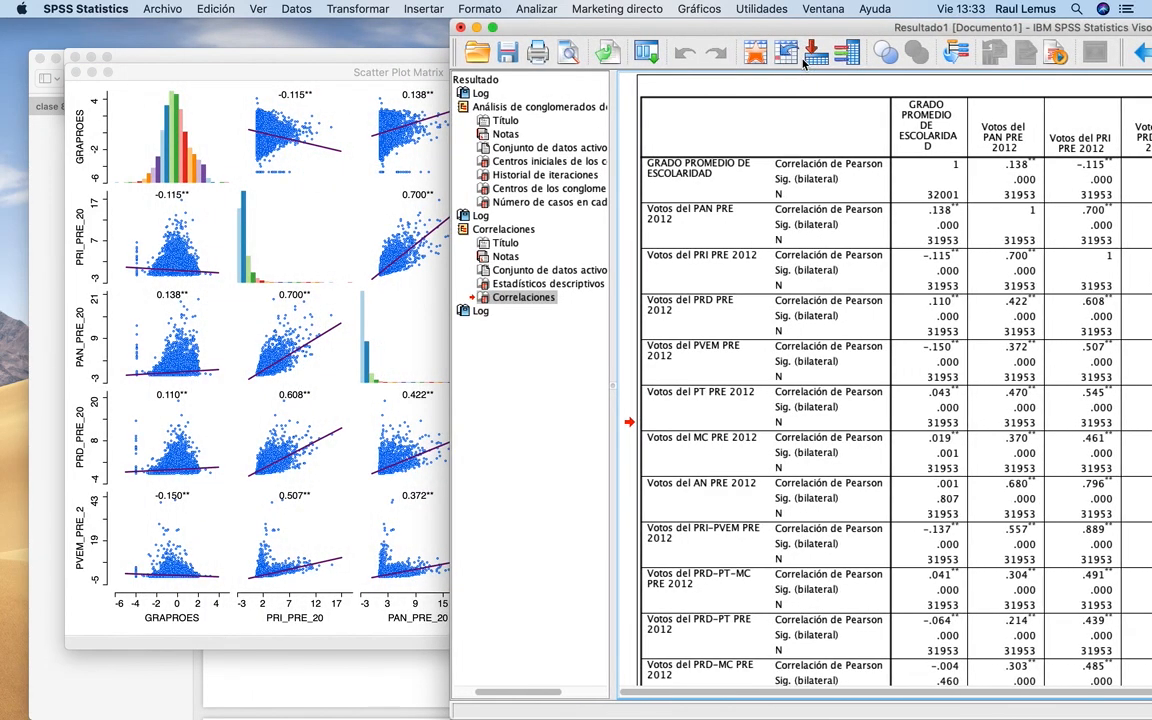
- Check GeoDa's scatter plot matrix against the SPSS correlations, and move the SPSS output window to show the table through the PVEM column
click(312, 62)
click(244, 220)
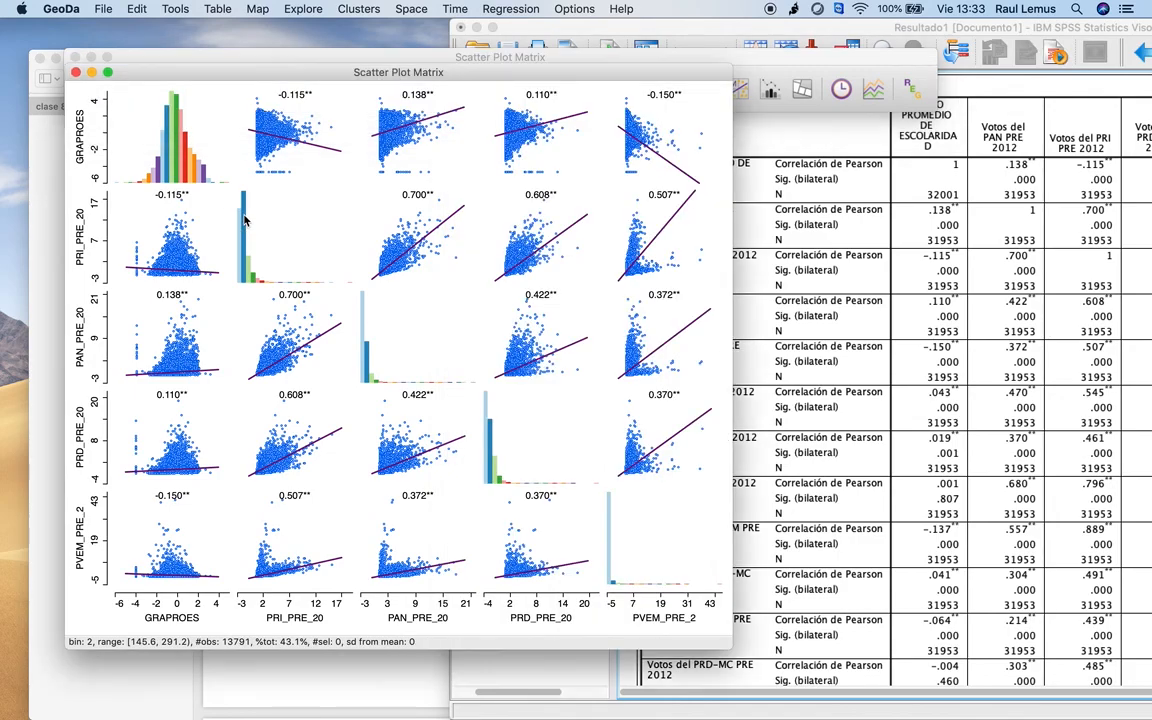
click(316, 100)
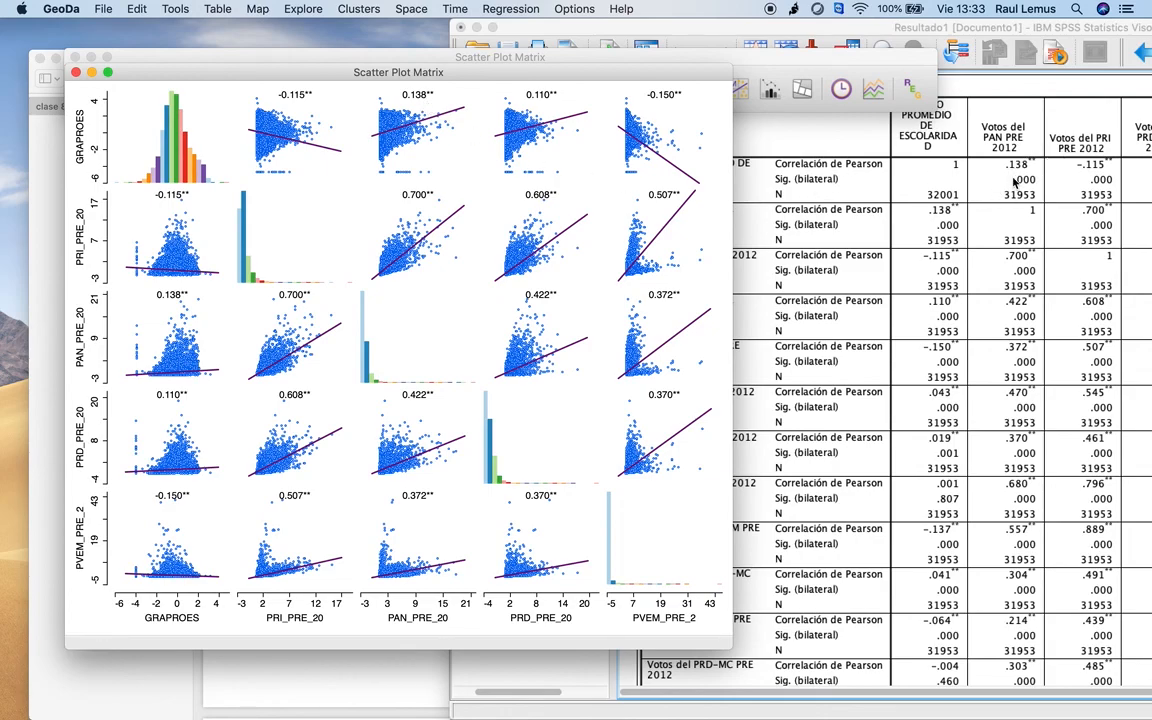
click(1013, 88)
drag(934, 27, 785, 27)
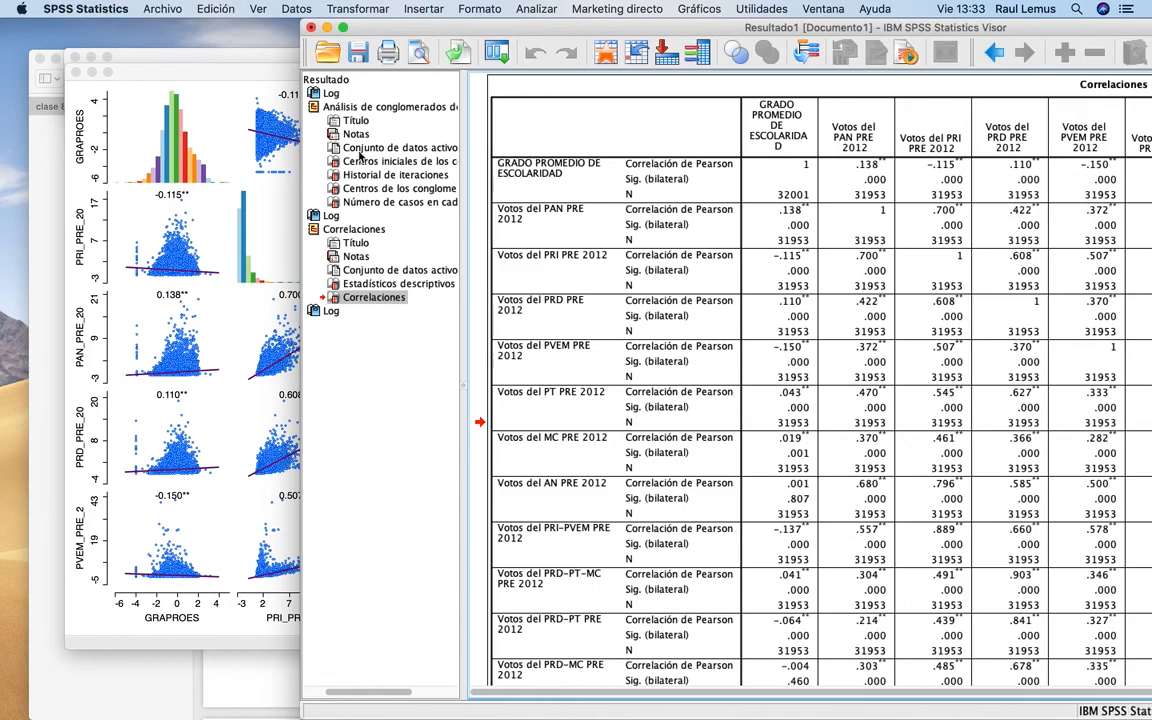
- Bring GeoDa's scatter plot matrix forward and brush the upper points in the PRI_PRE_20 against PAN_PRE_20 plot, clearing the selection when done
click(232, 65)
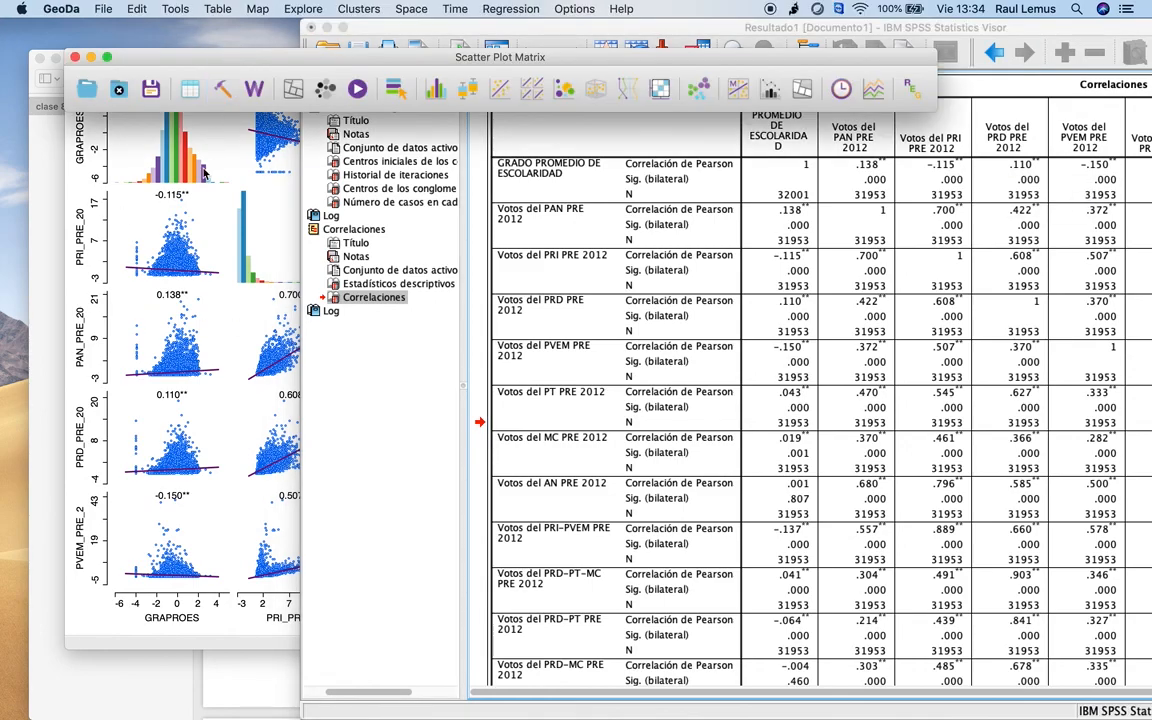
click(130, 194)
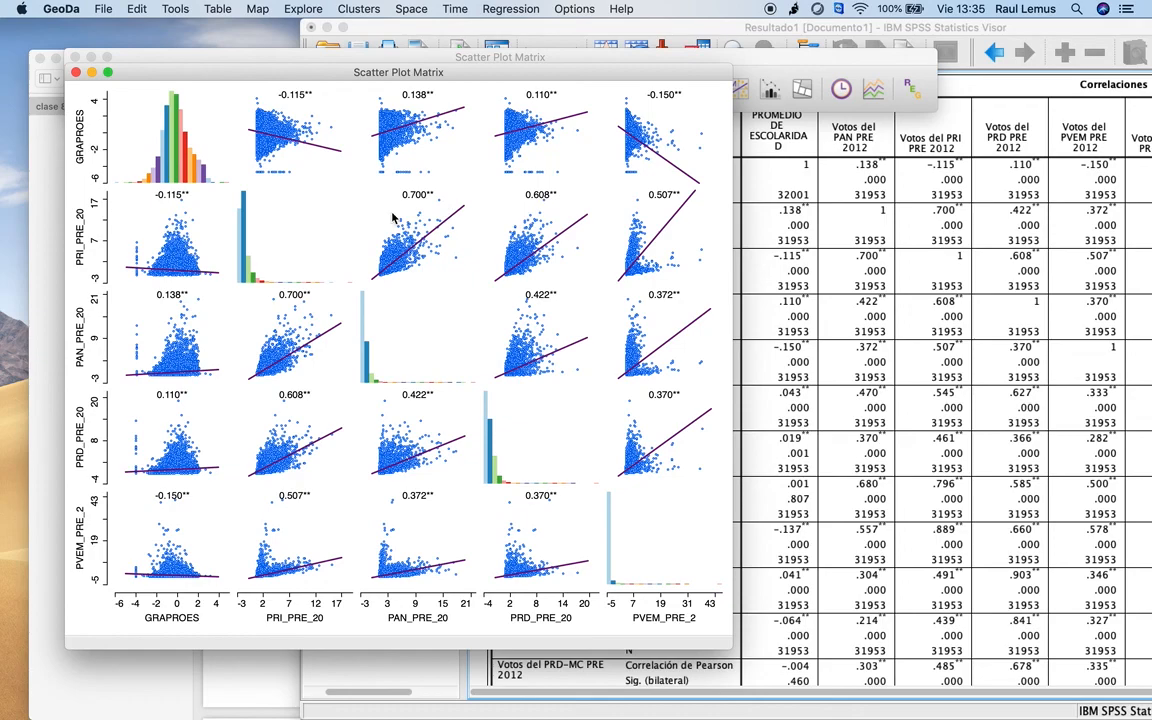
drag(377, 218, 412, 244)
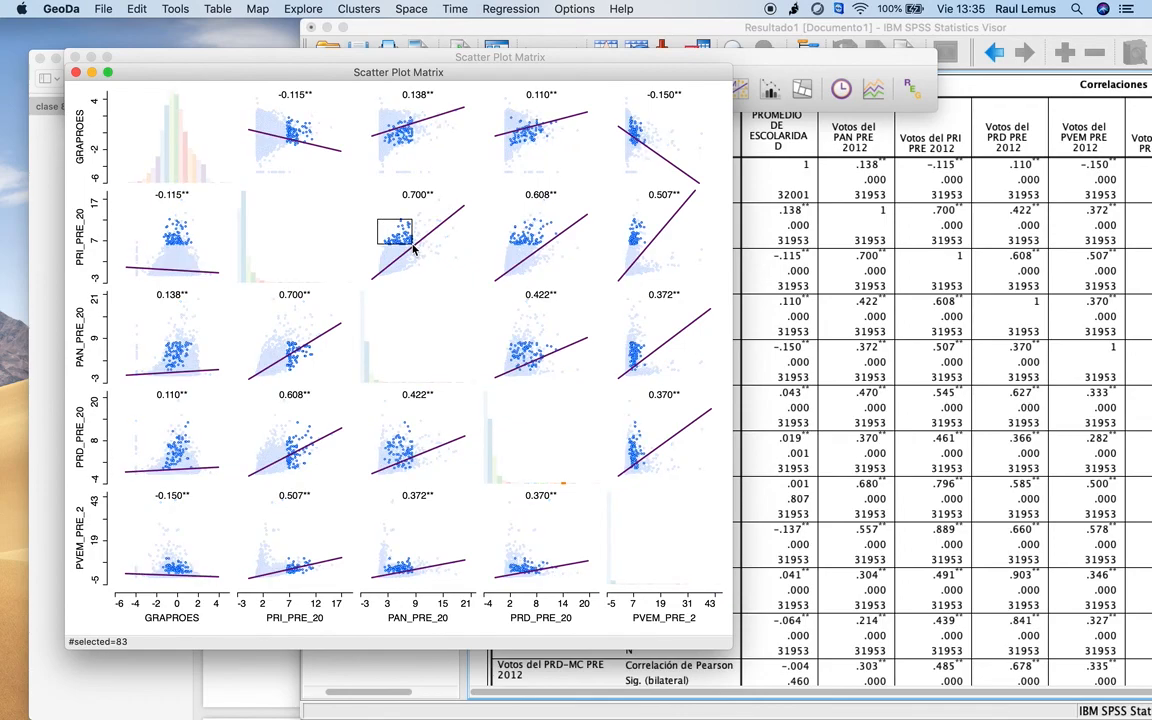
click(423, 208)
drag(382, 210, 428, 241)
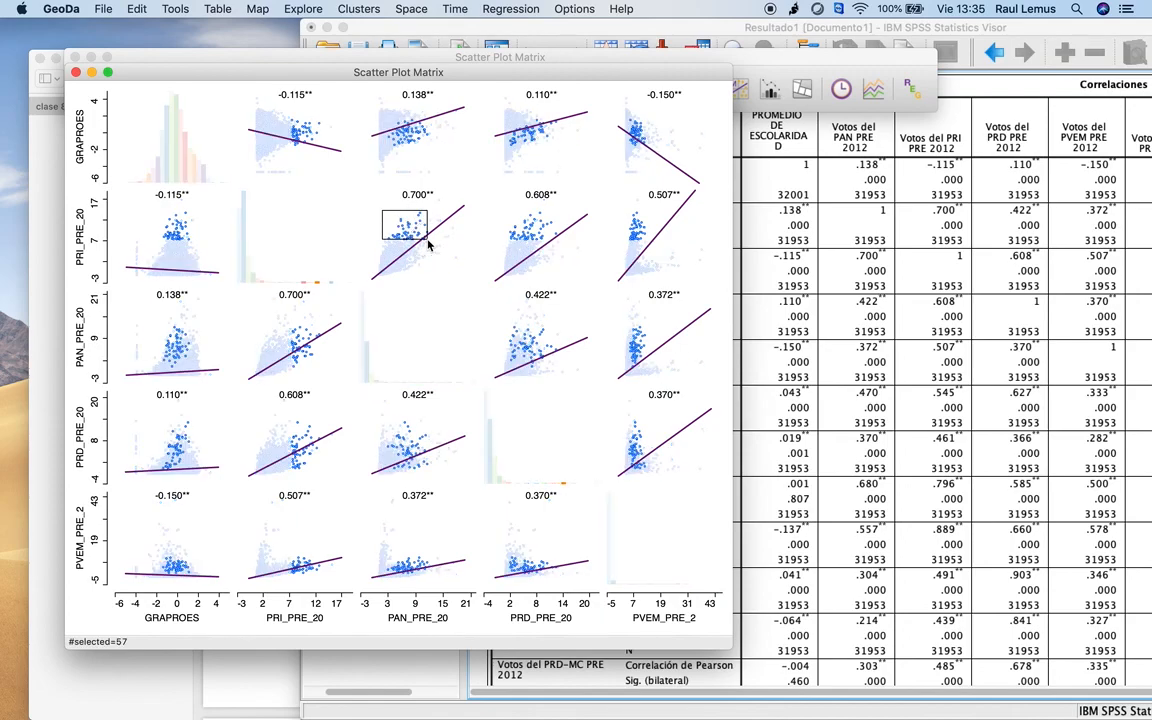
click(335, 210)
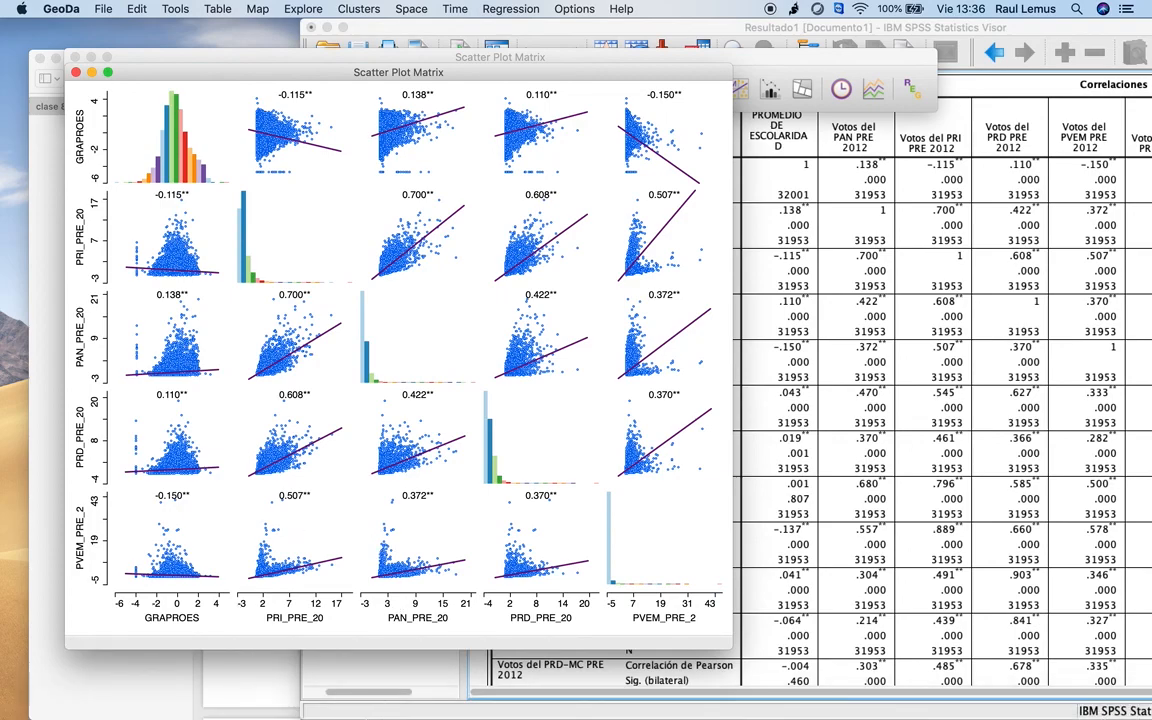
- Switch back to the Resultado1 output in SPSS Statistics, at the Correlaciones table
click(358, 660)
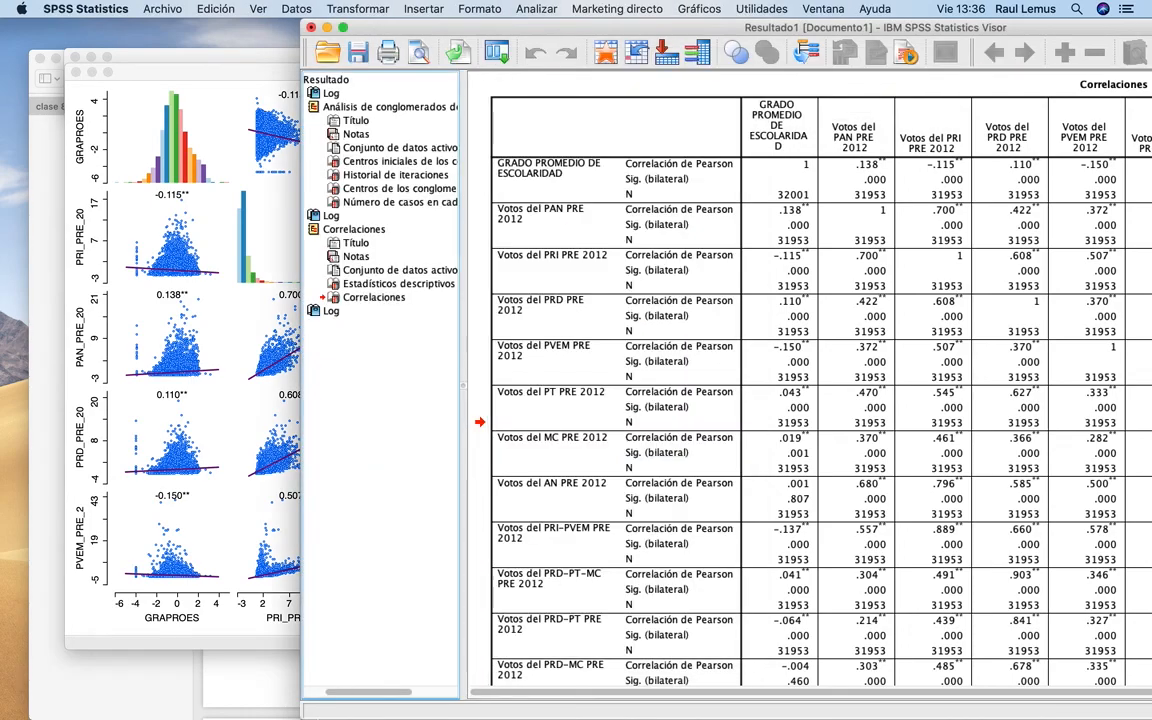